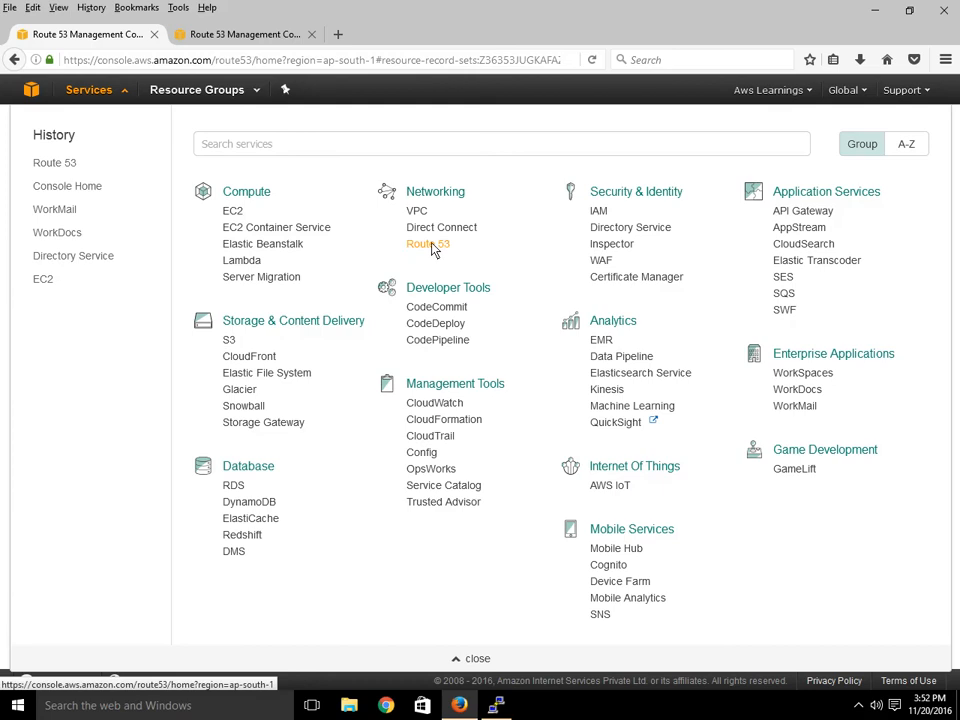
Dismiss the Services menu and return to the Route 53 dashboard.
left_click(100, 94)
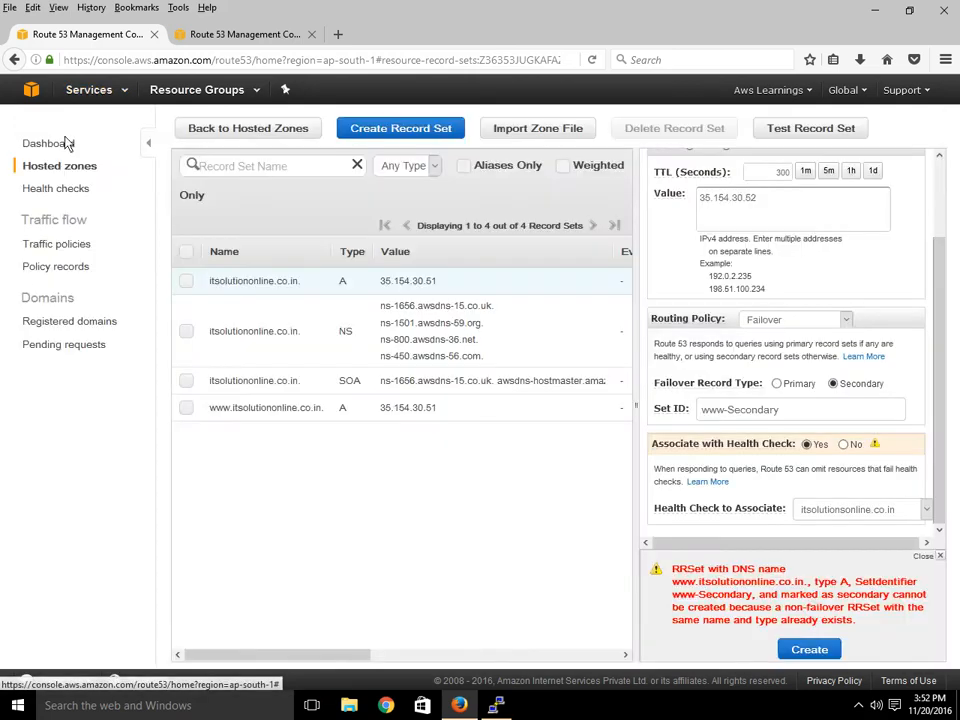
left_click(64, 144)
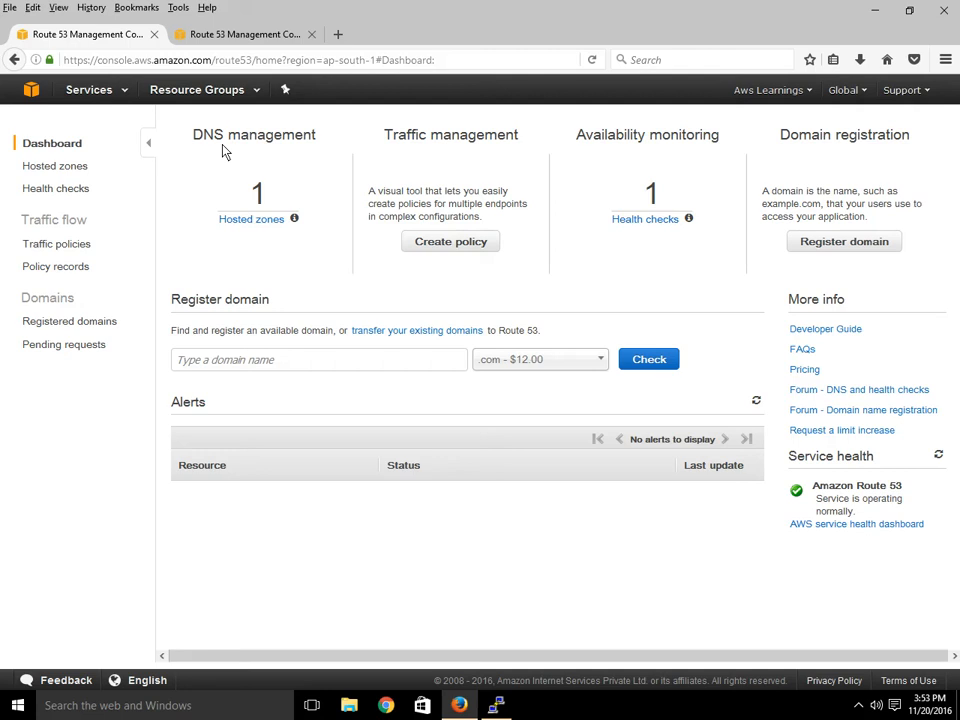
left_click(108, 88)
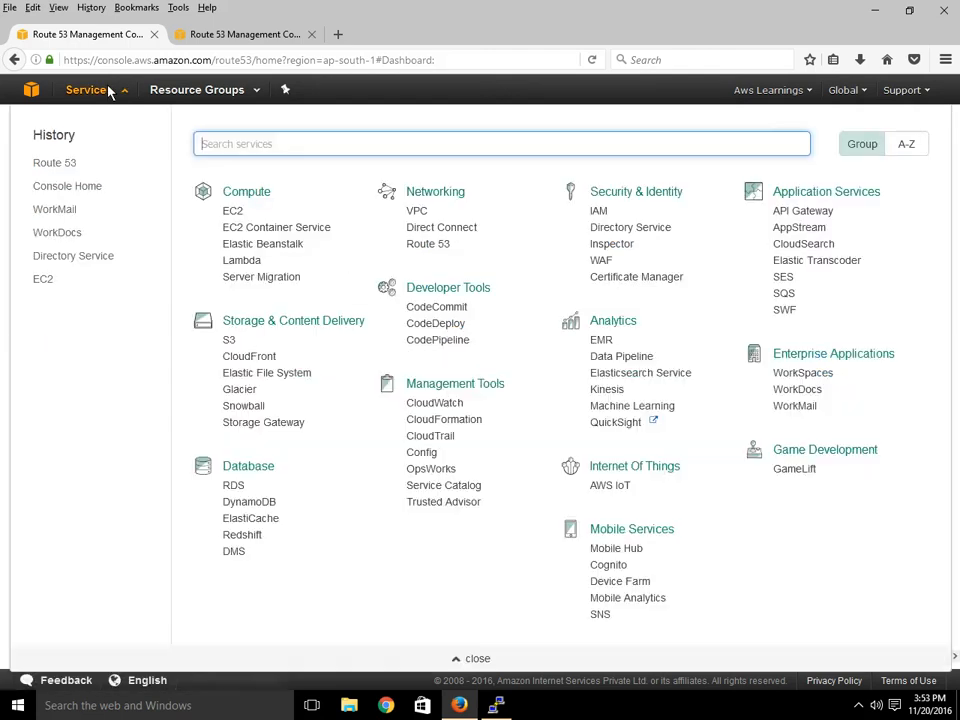
left_click(438, 249)
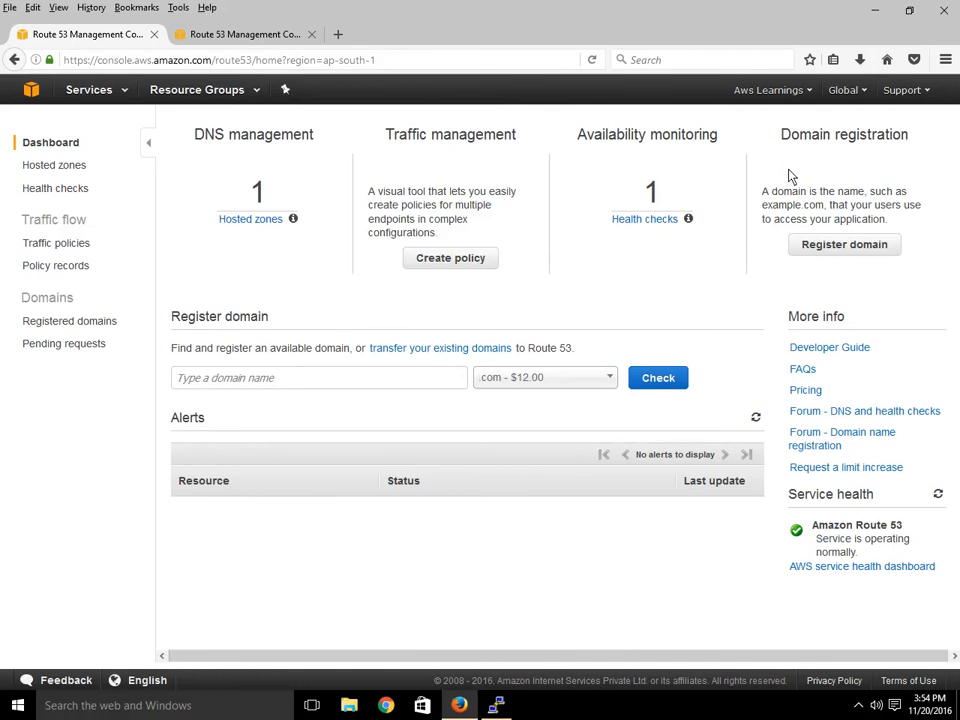
left_click(55, 146)
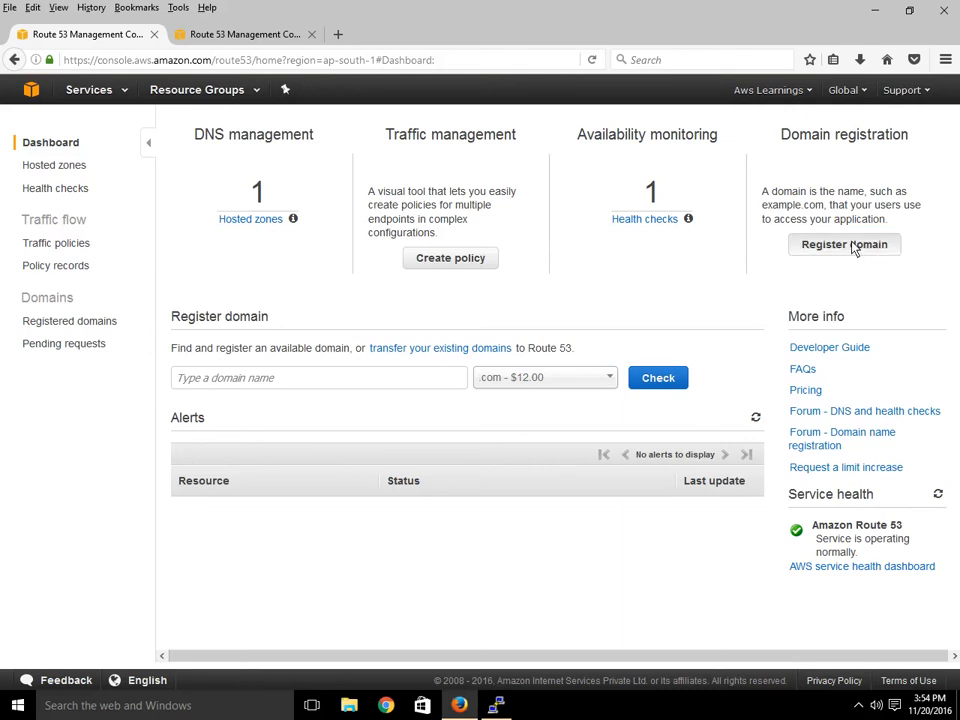
Start a domain registration and enter yahoo with the .com extension, fixing typos.
left_click(853, 246)
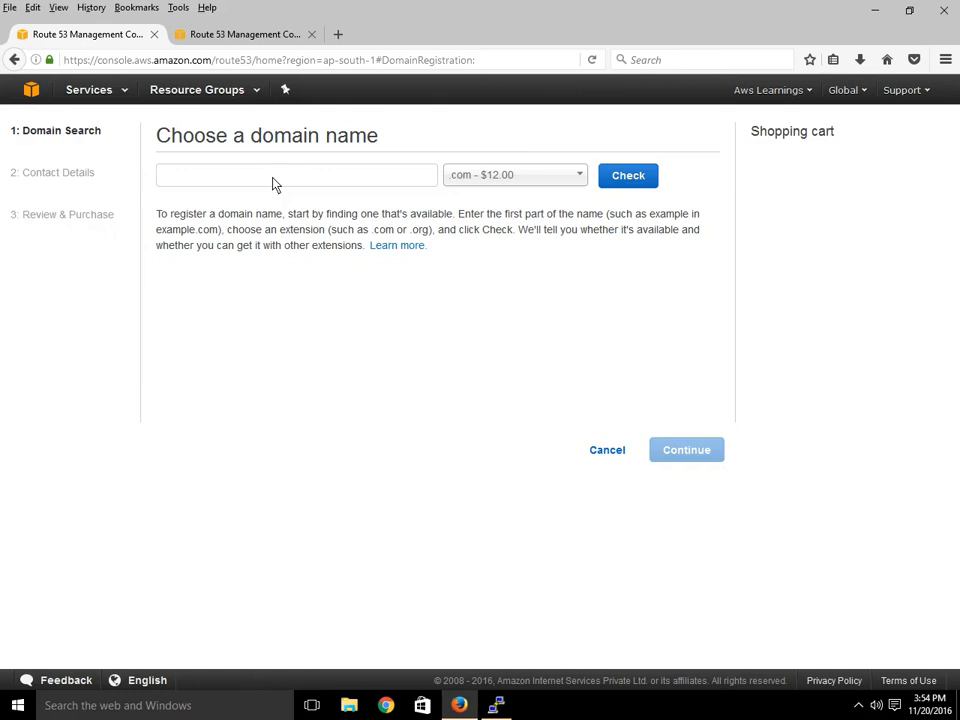
type("yahh")
key("BackSpace")
key("BackSpace")
type("hoo")
key("Tab")
type(".")
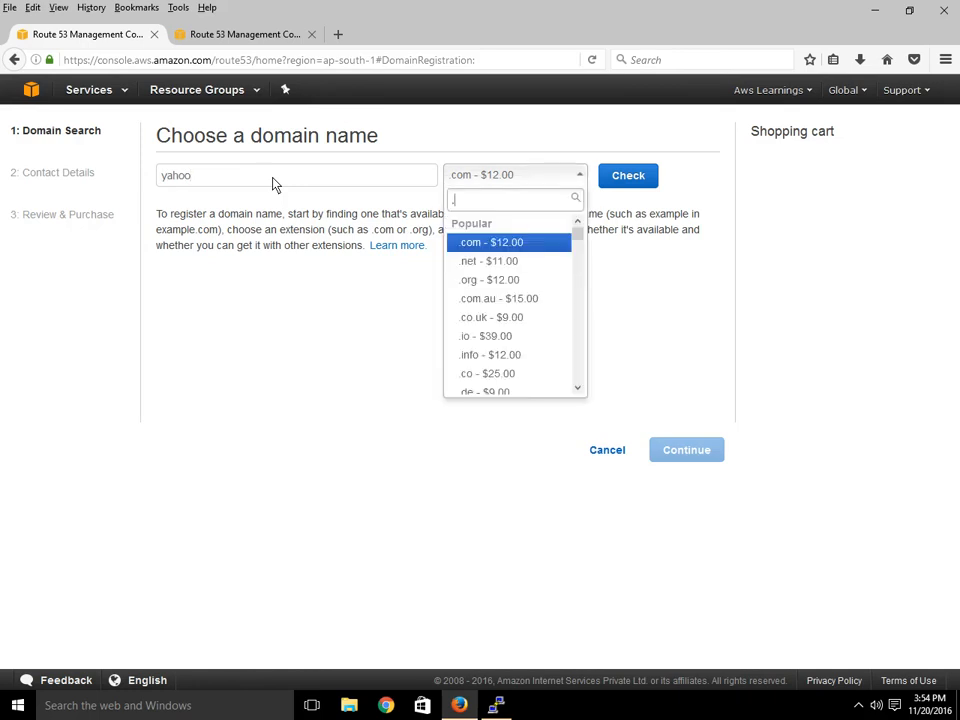
type("com")
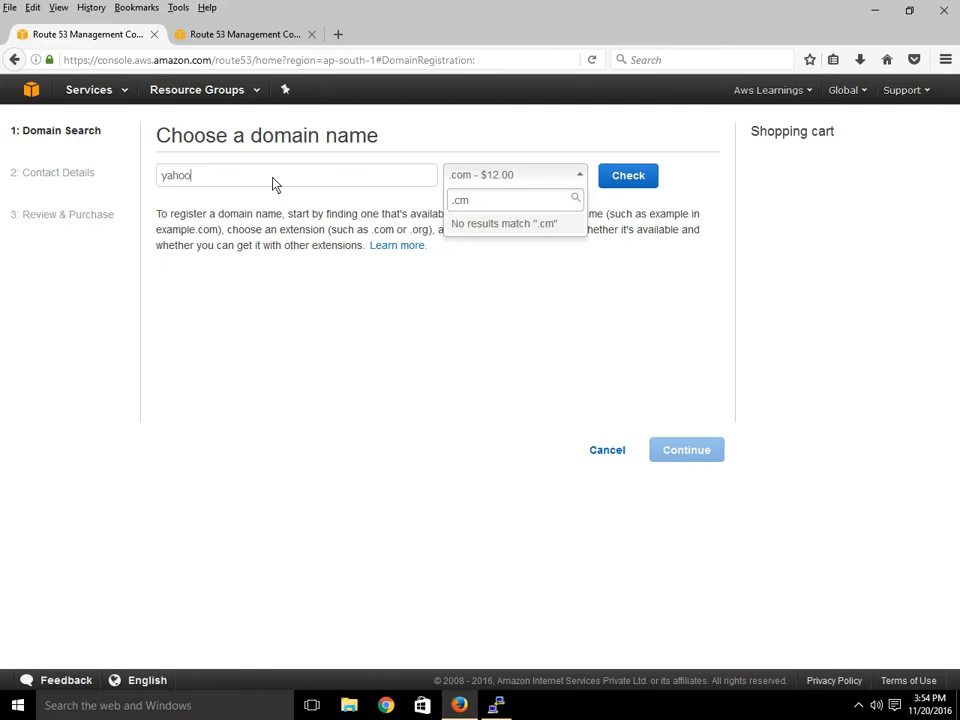
right_click(273, 184)
left_click(273, 184)
type("com")
key("BackSpace")
key("BackSpace")
key("BackSpace")
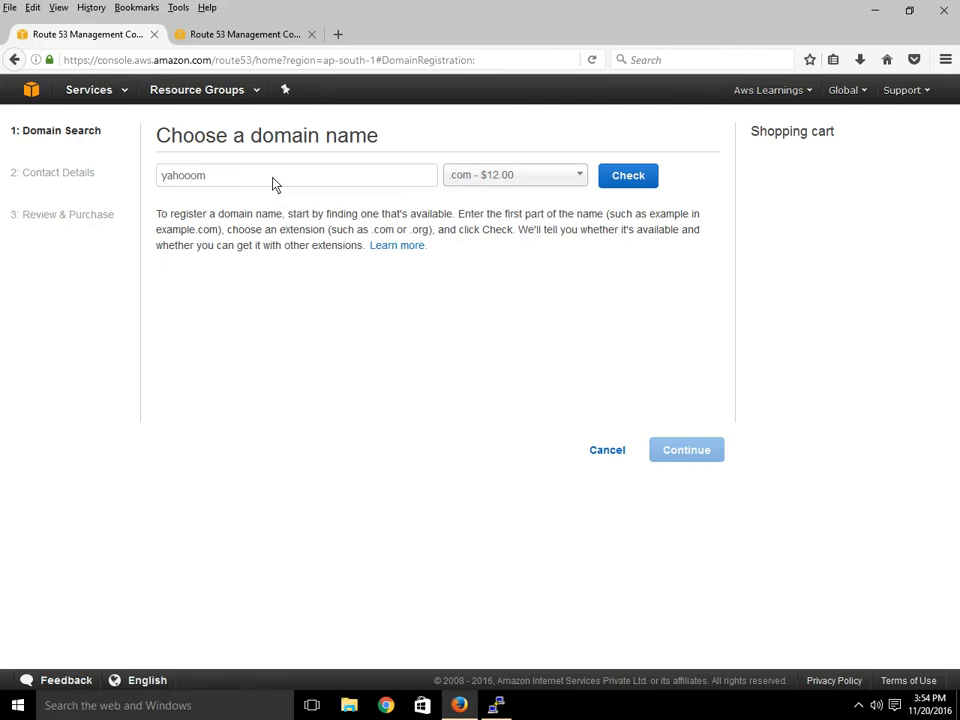
type("/cp")
key("BackSpace")
key("BackSpace")
key("BackSpace")
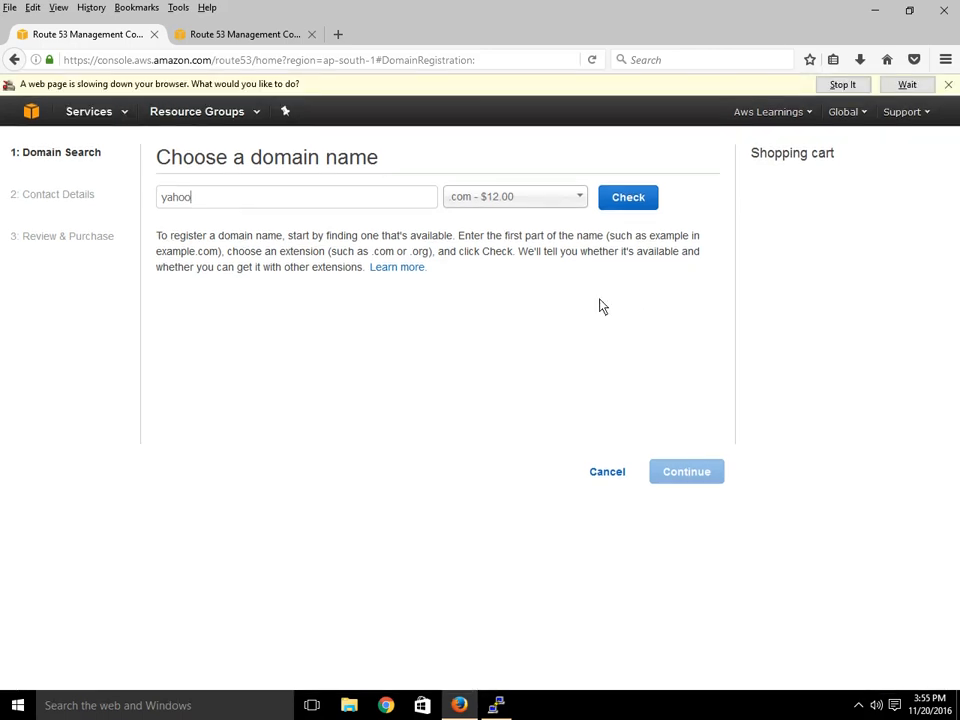
Check yahoo.com availability and browse the suggested alternative domains and prices.
left_click(615, 188)
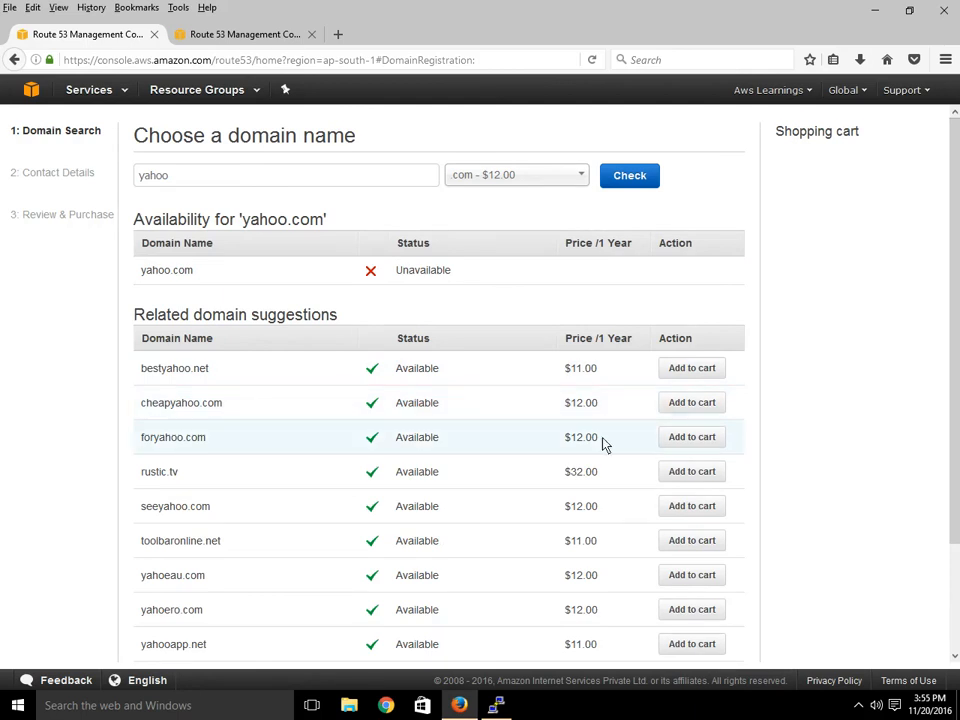
scroll(604, 446, "down", 3)
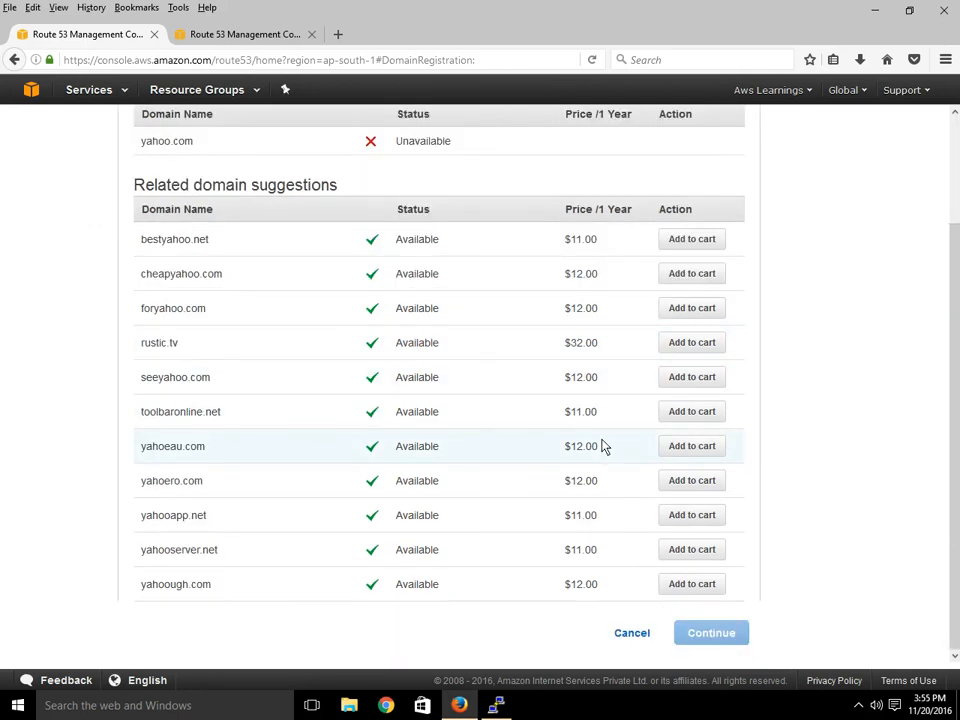
scroll(604, 446, "up", 3)
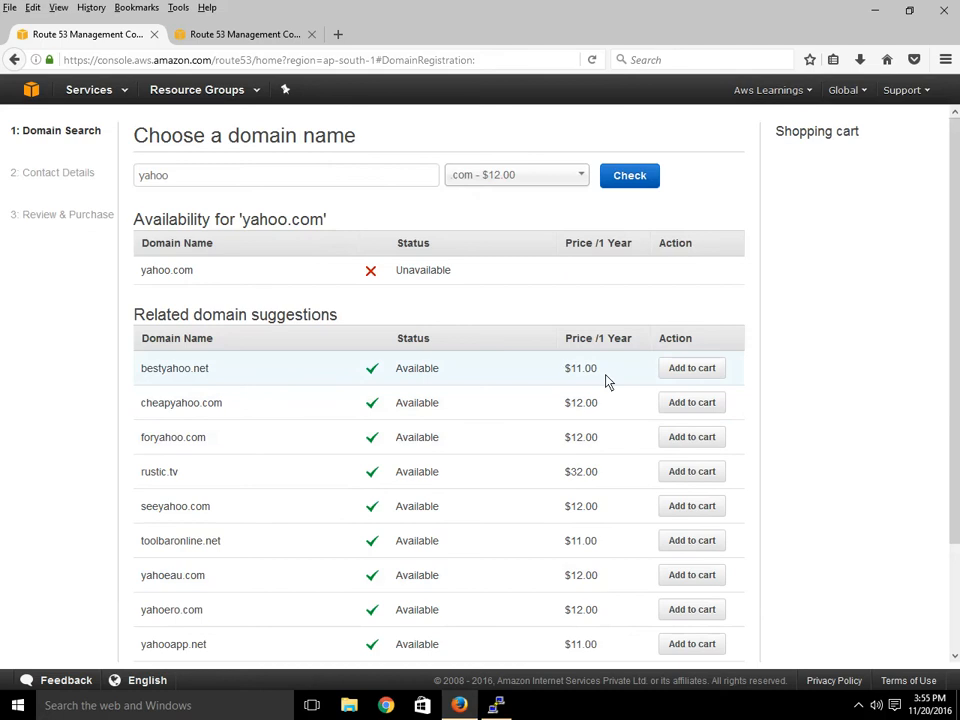
scroll(706, 580, "down", 1)
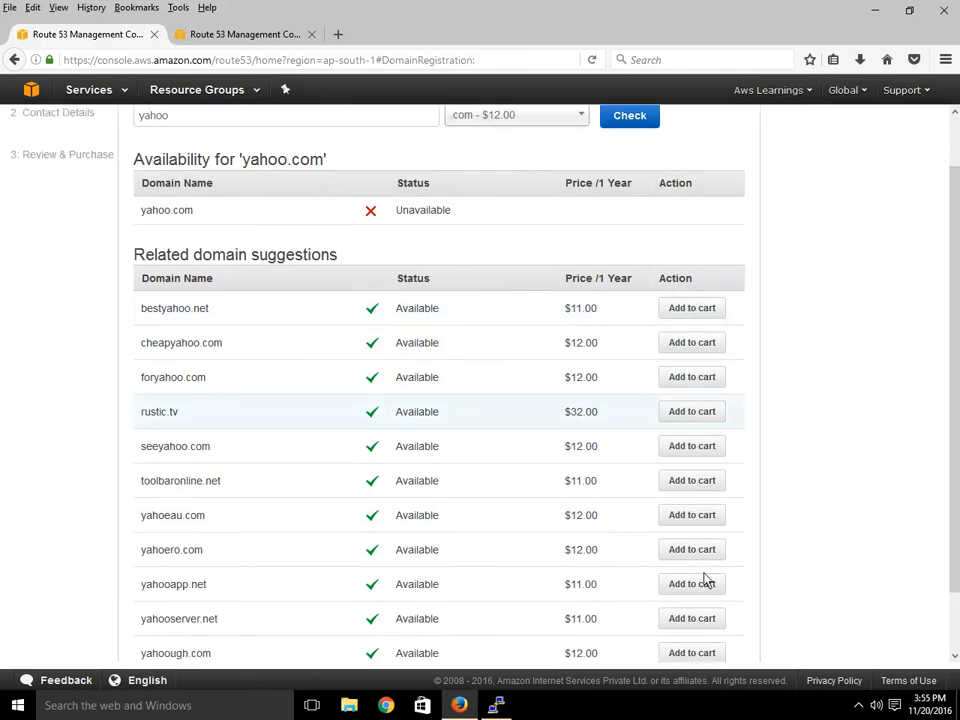
scroll(706, 580, "down", 1)
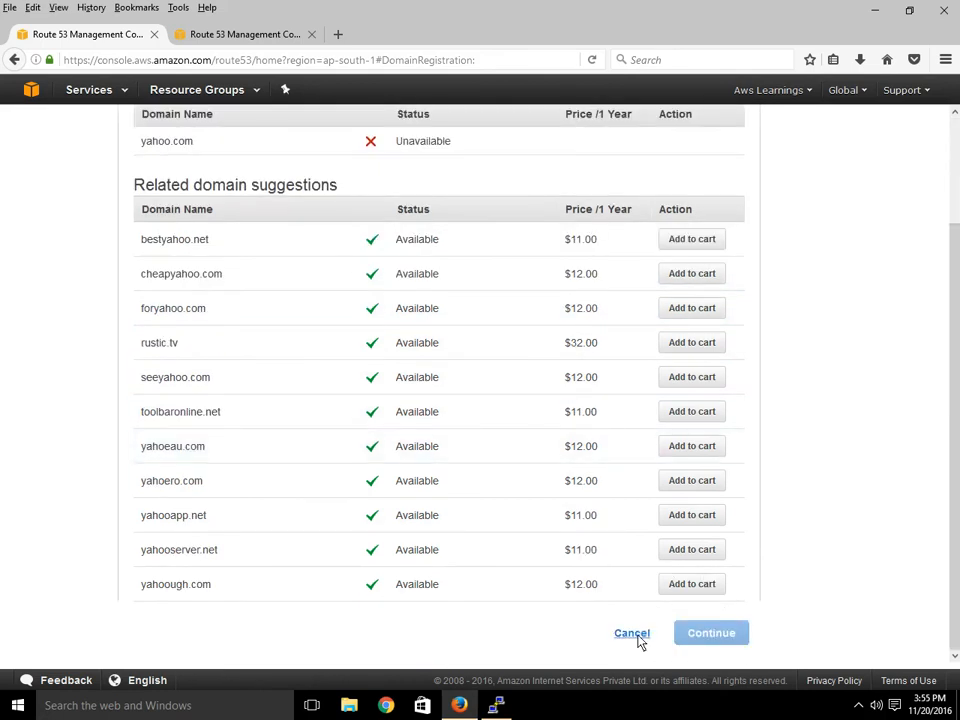
scroll(491, 388, "up", 1)
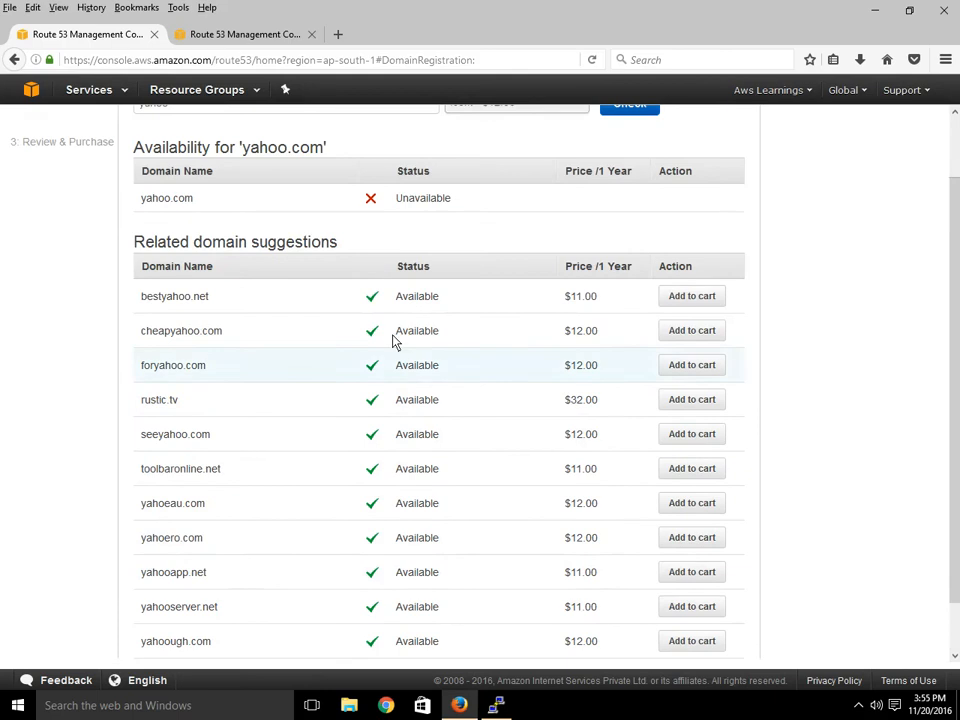
scroll(498, 348, "up", 1)
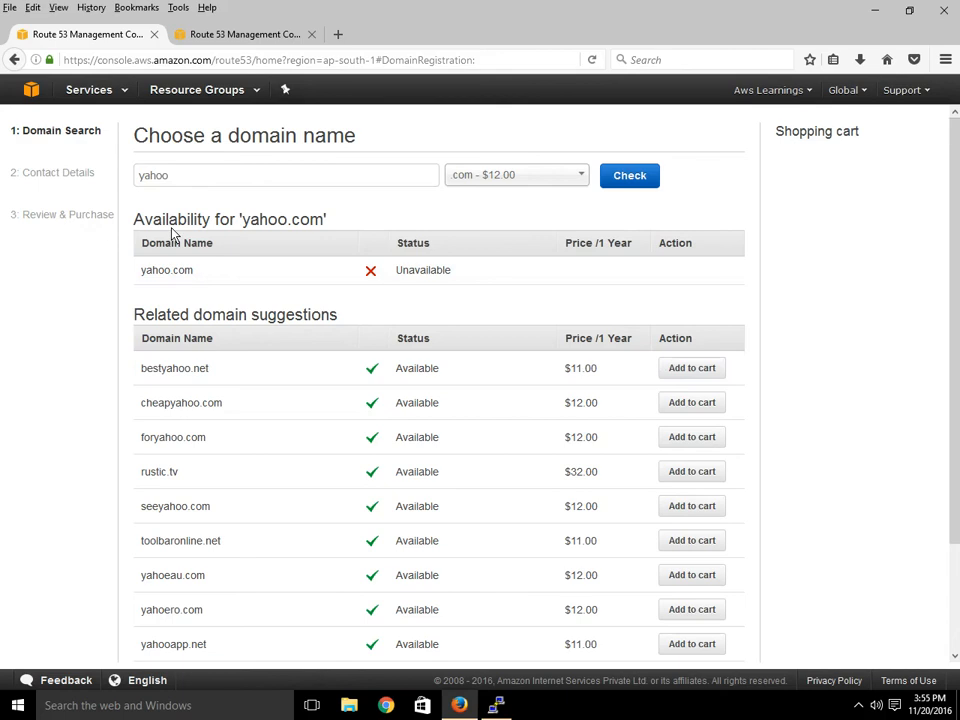
scroll(760, 487, "down", 1)
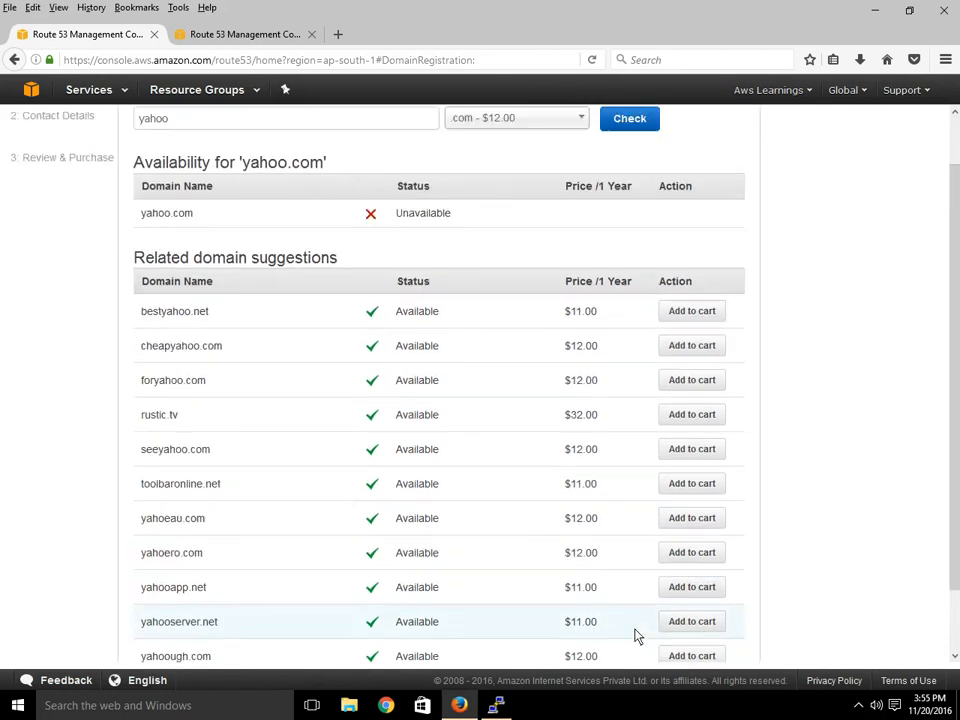
scroll(631, 640, "up", 1)
scroll(619, 437, "down", 2)
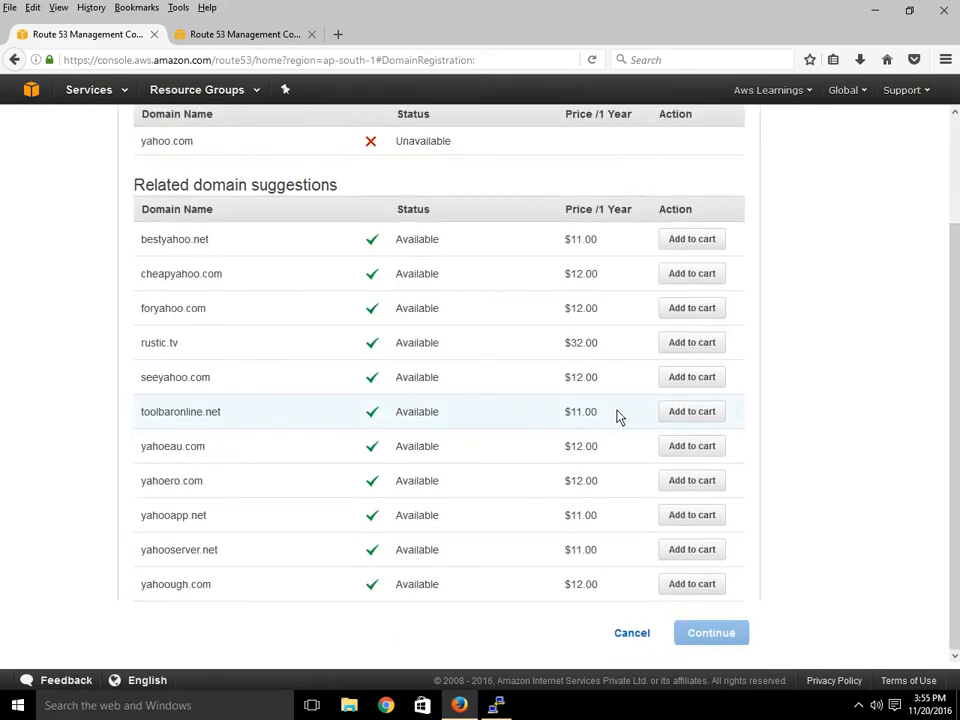
Cancel the domain registration and go back to the Route 53 dashboard.
left_click(641, 634)
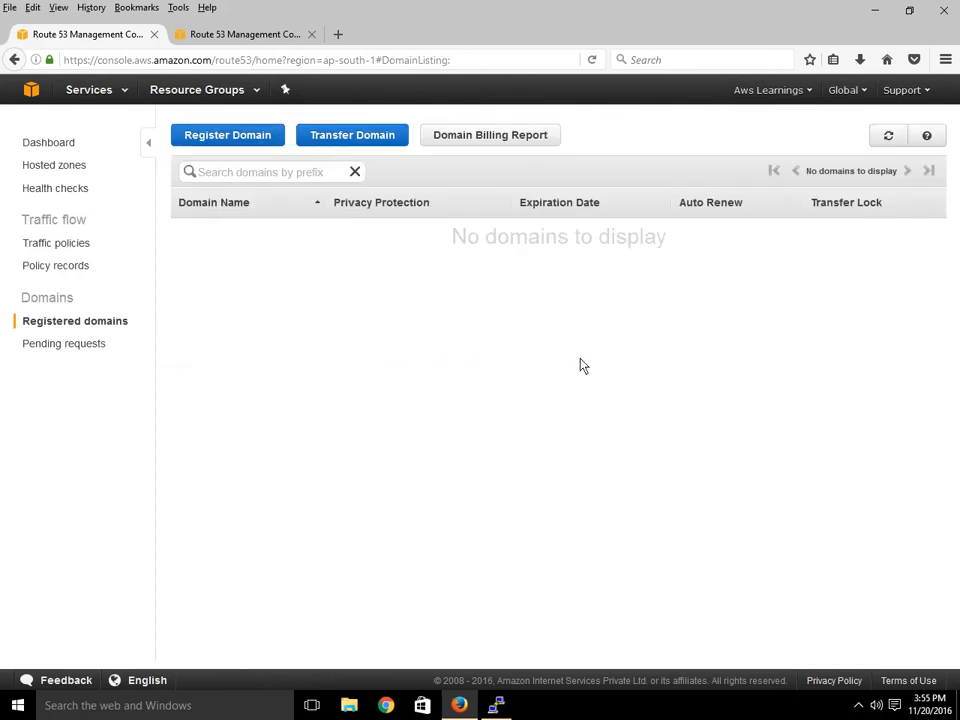
left_click(50, 143)
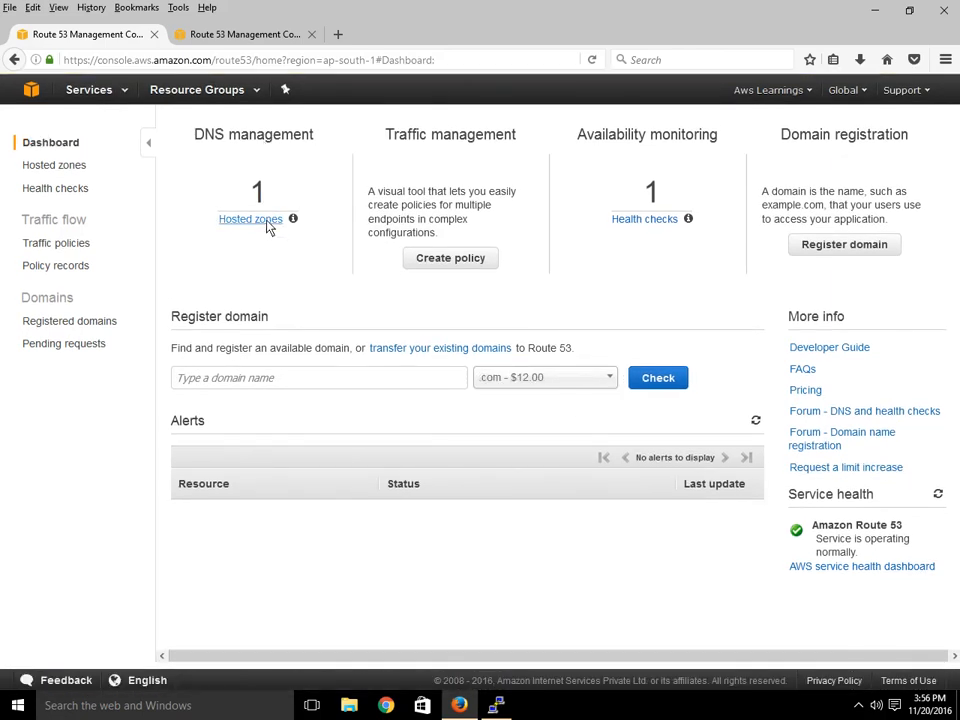
Attempt to delete the itsolutiononline.co.in hosted zone, then view its four record sets.
left_click(266, 219)
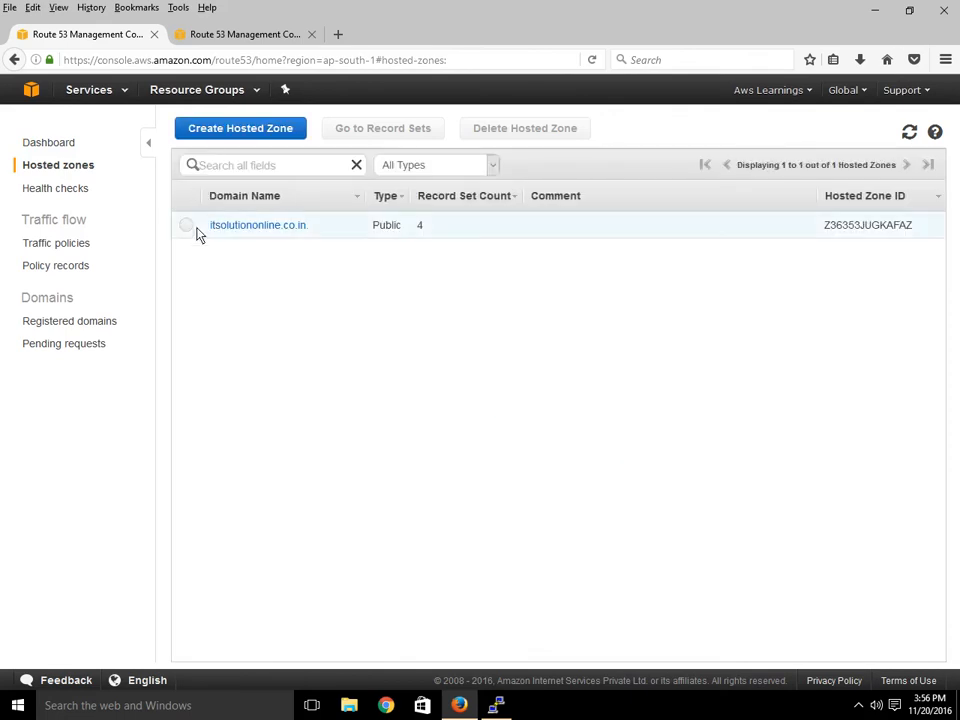
left_click(193, 229)
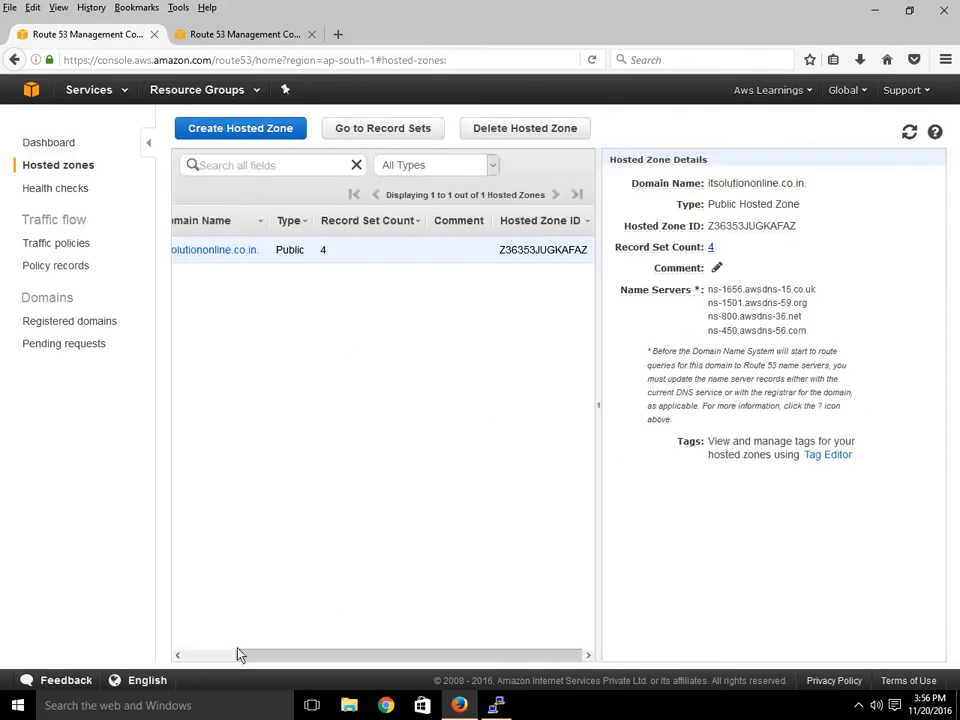
left_click_drag(236, 654, 212, 656)
left_click(533, 136)
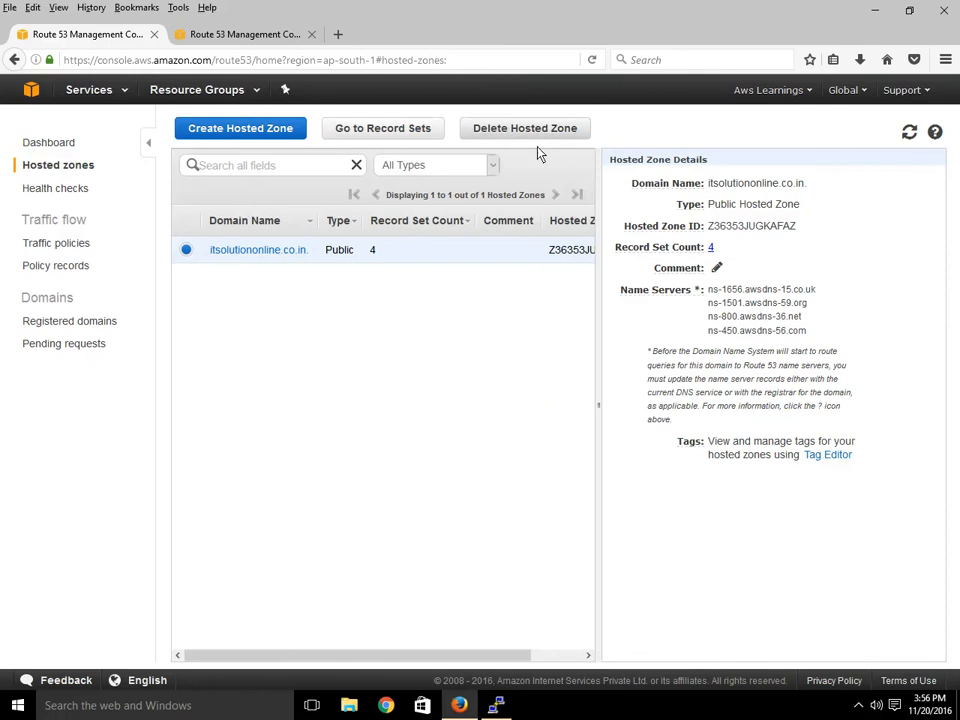
left_click(539, 414)
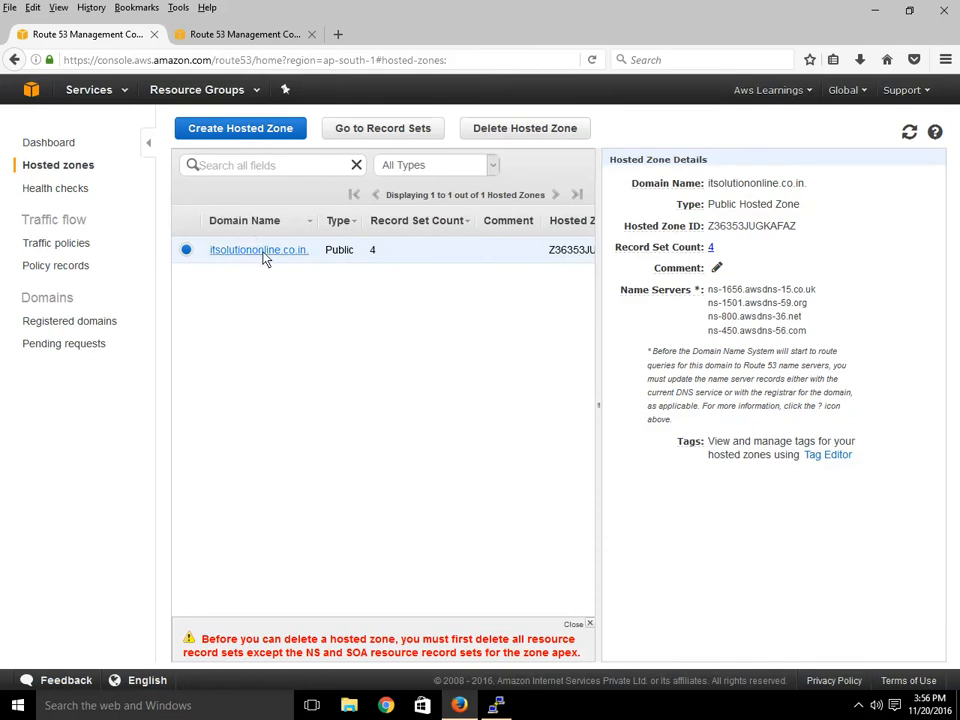
left_click(264, 251)
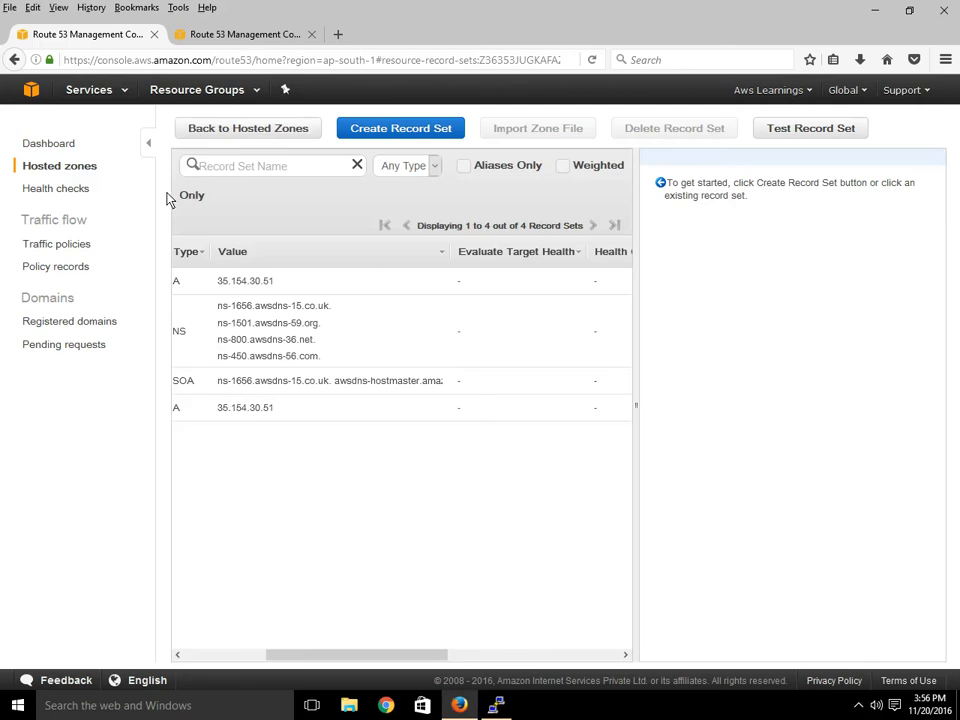
Delete the zone's two A records, leaving NS and SOA, and return to Hosted Zones.
left_click(251, 655)
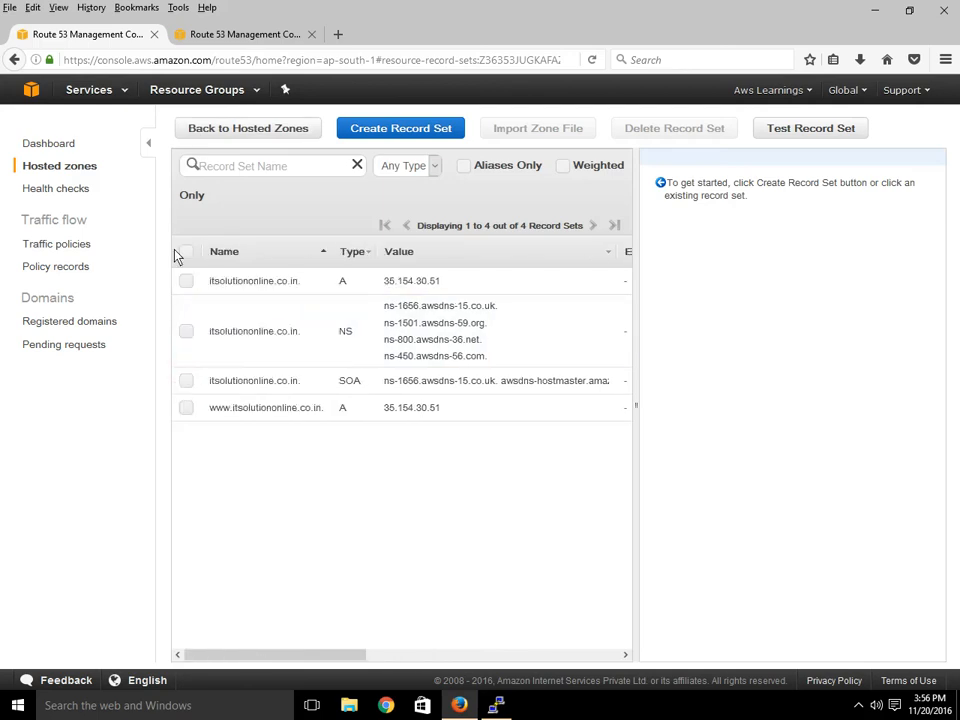
left_click(185, 253)
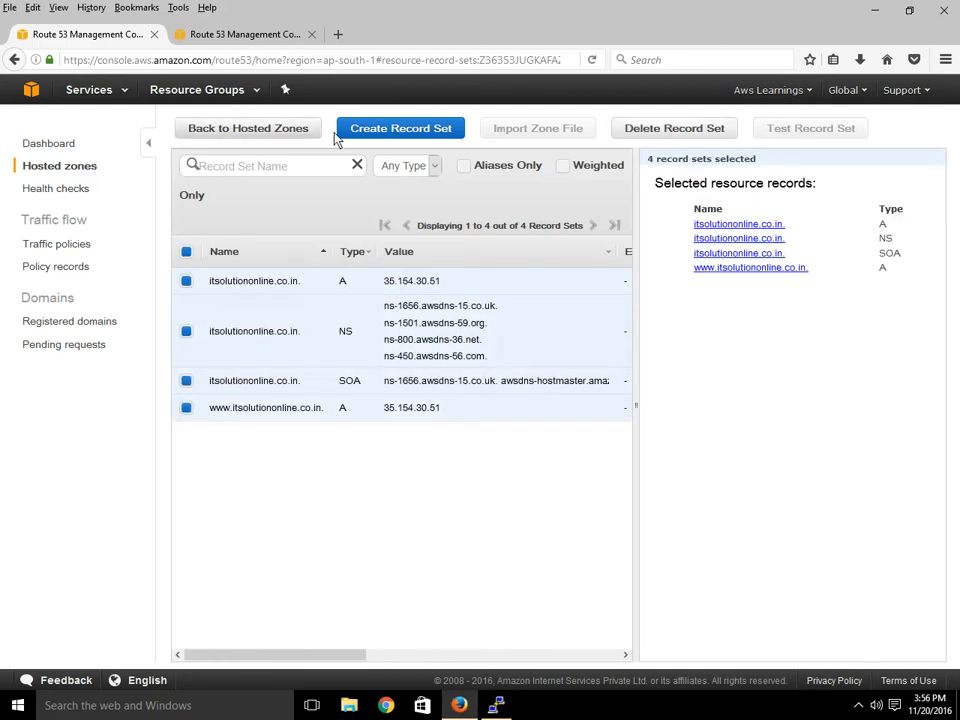
left_click(671, 134)
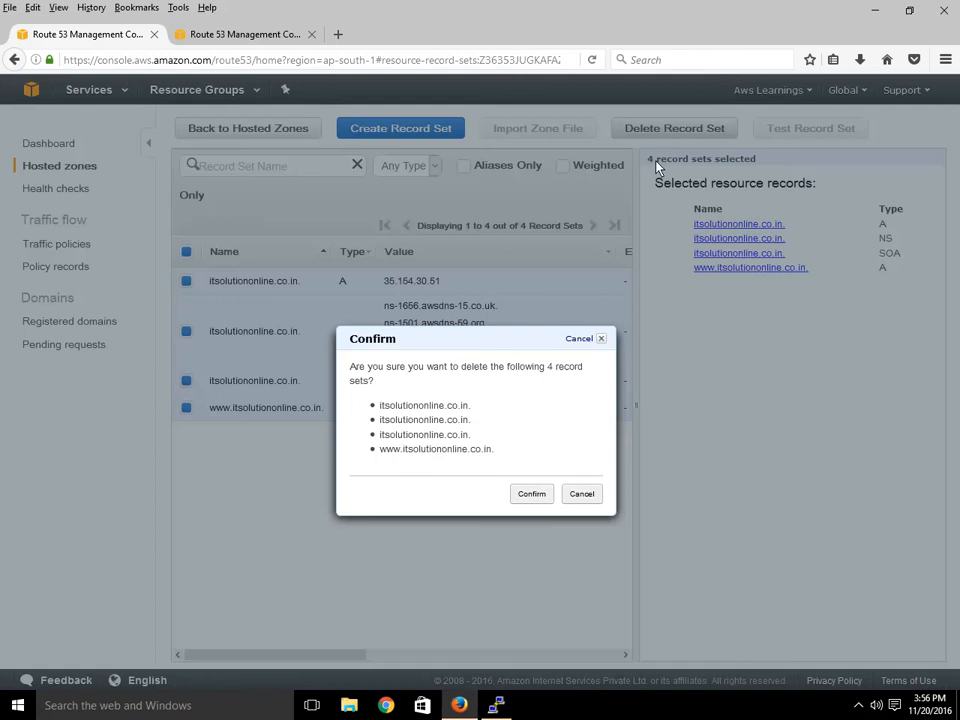
left_click(531, 497)
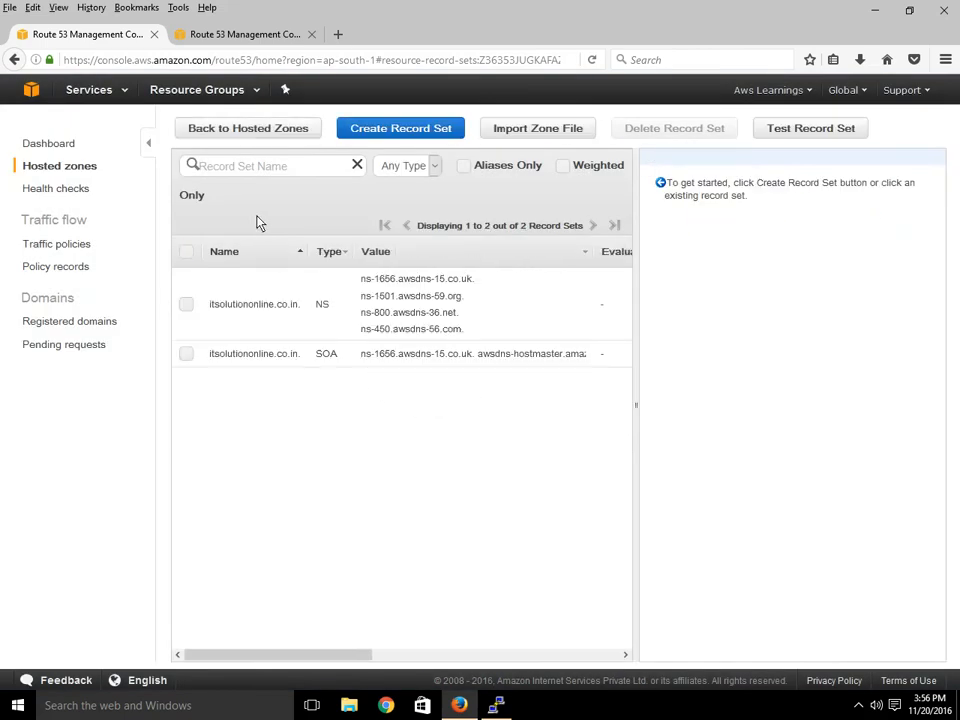
left_click(221, 132)
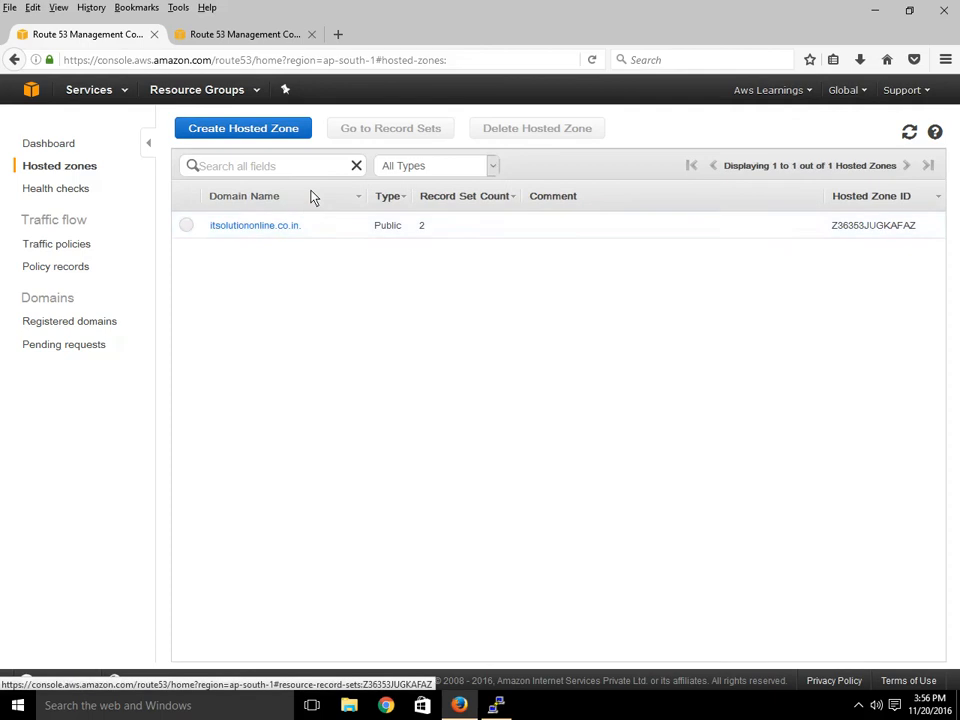
Delete the now-empty itsolutiononline.co.in hosted zone.
left_click(220, 226)
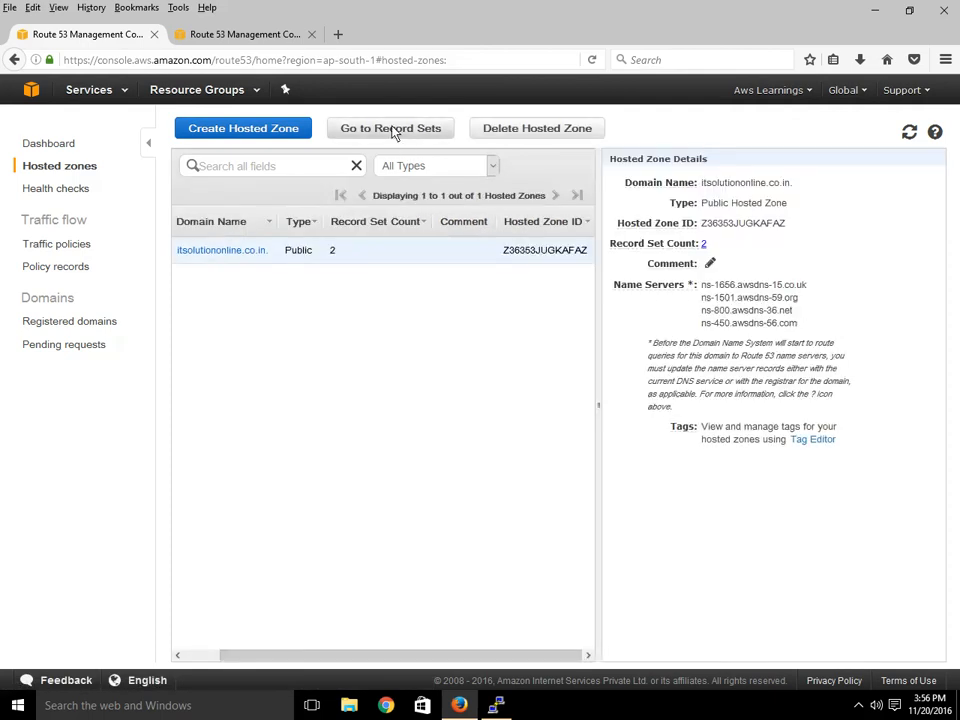
left_click(521, 133)
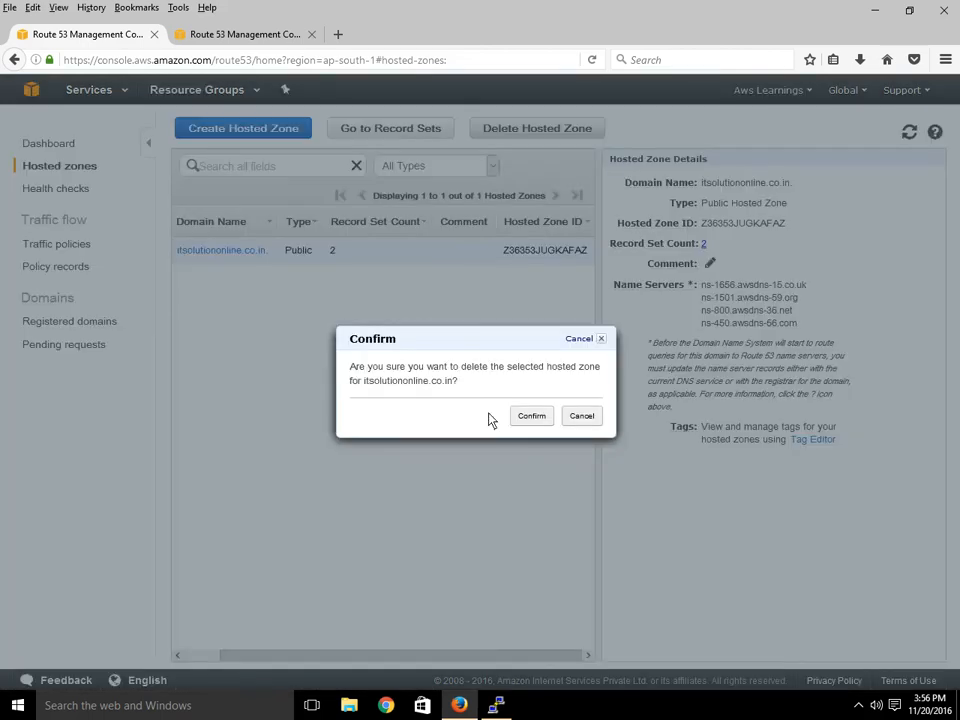
left_click(530, 415)
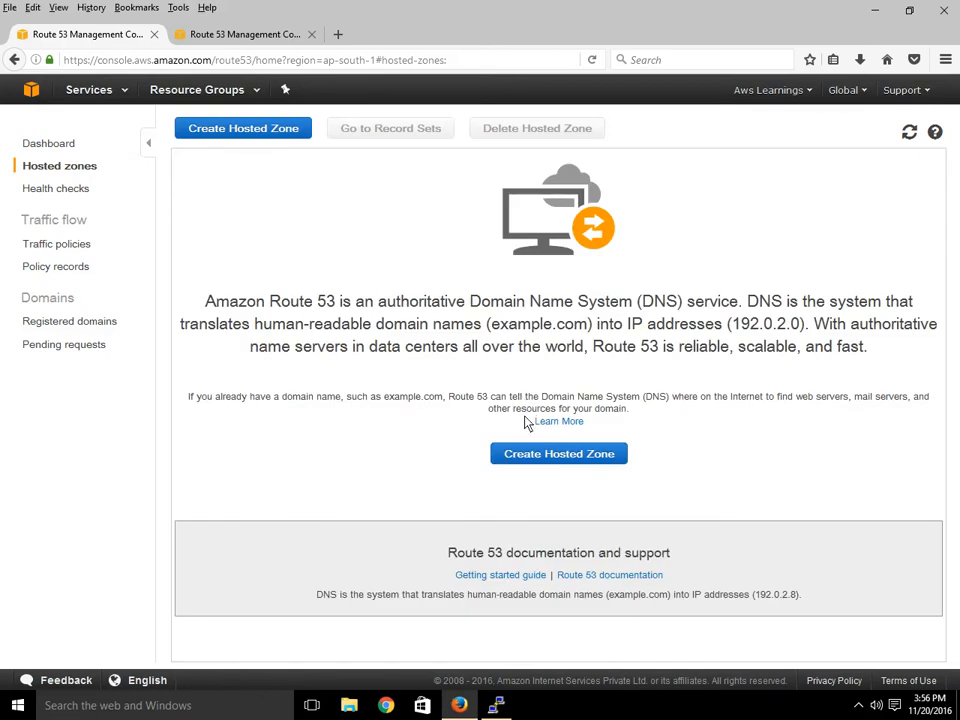
Create a Public Hosted Zone with domain name awslearnings.com.
left_click(580, 461)
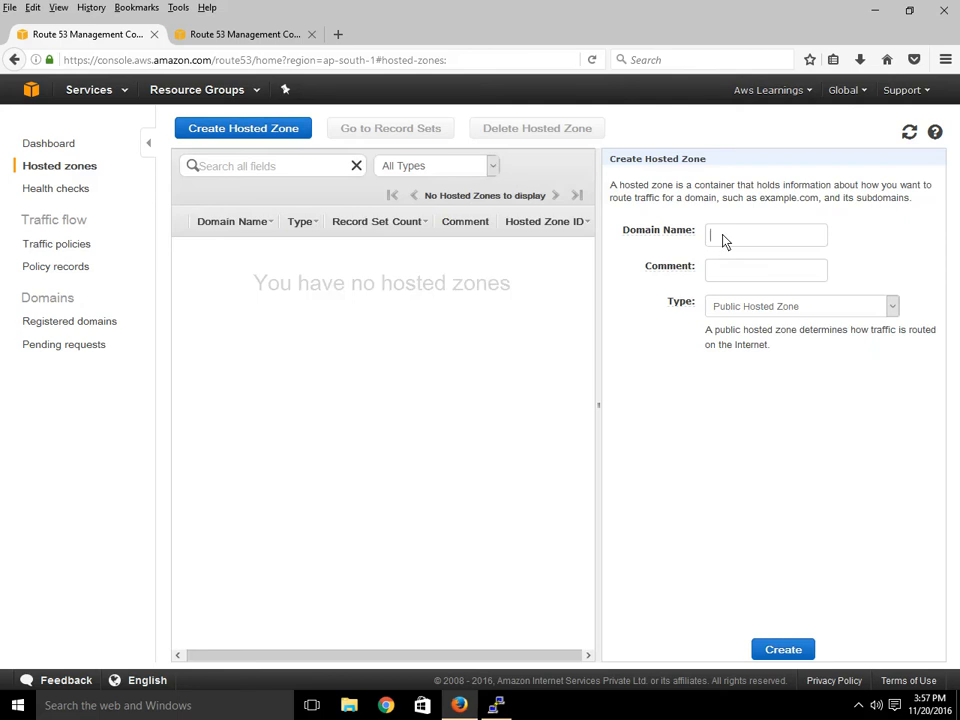
type("awslearnings.com")
left_click(772, 307)
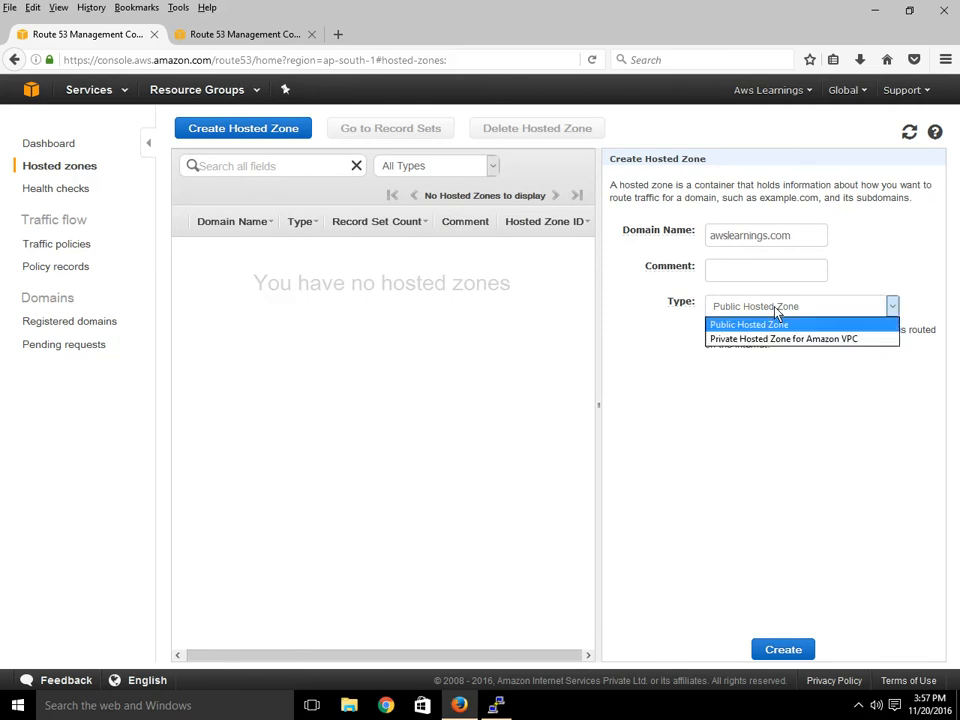
left_click(785, 310)
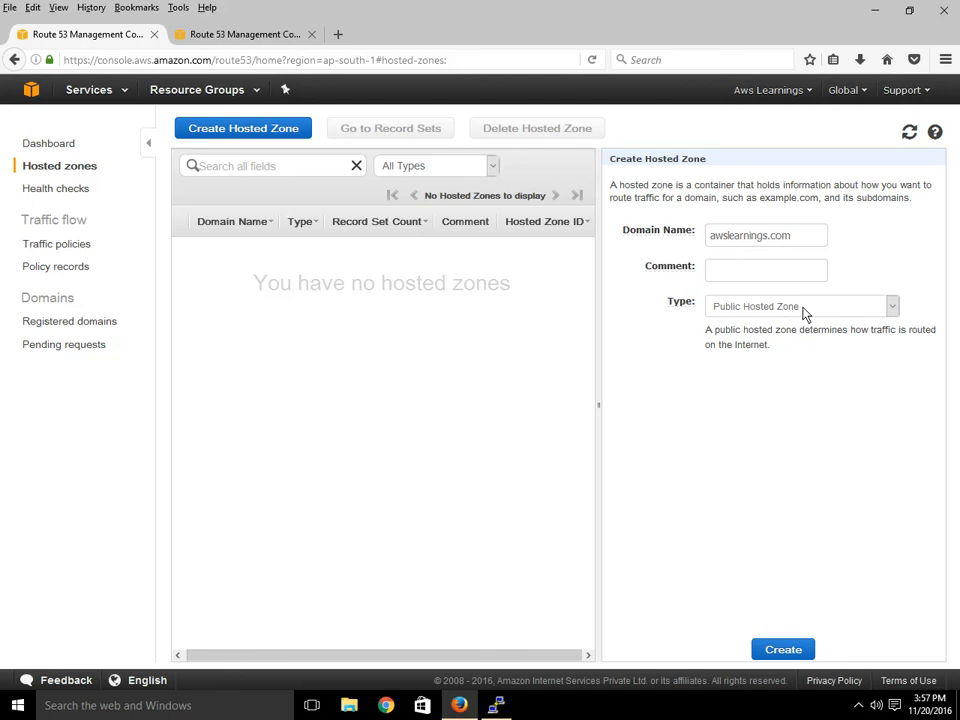
left_click(799, 310)
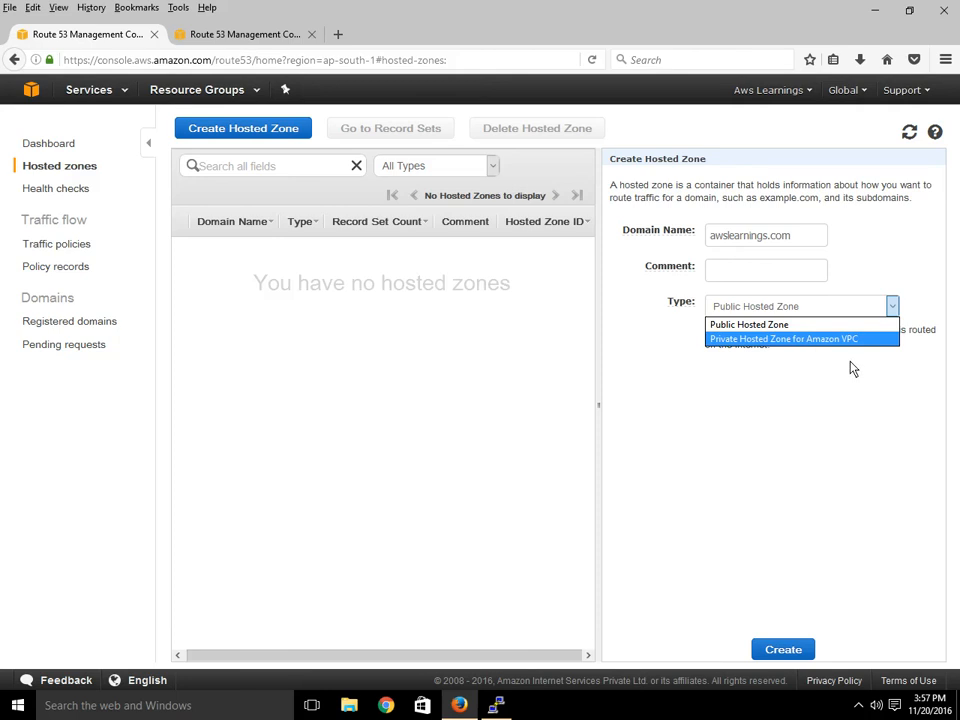
left_click(781, 330)
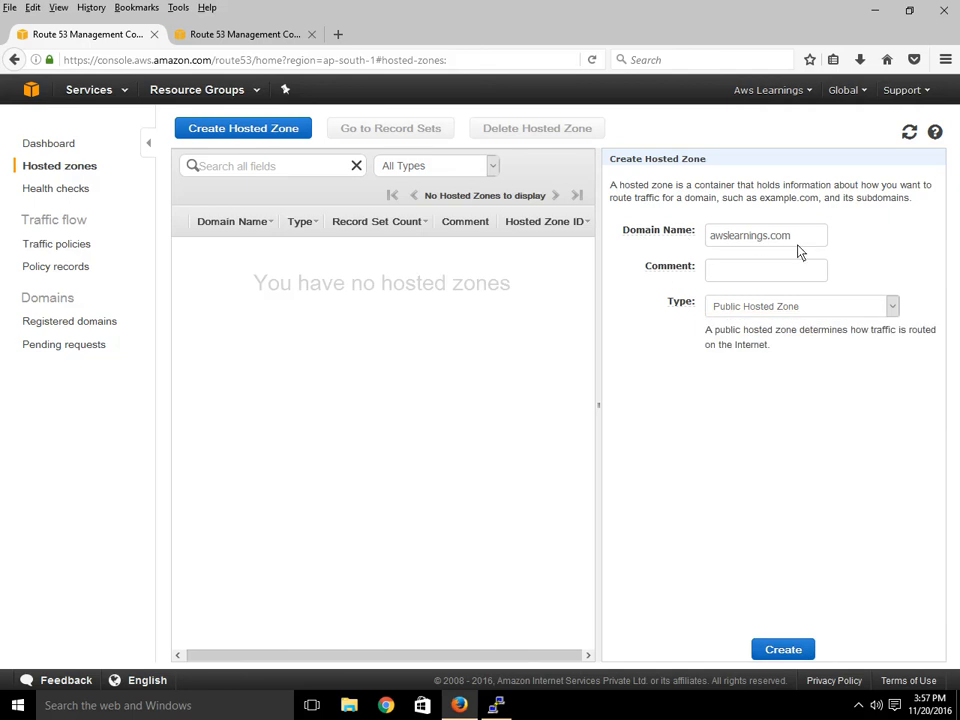
left_click(784, 650)
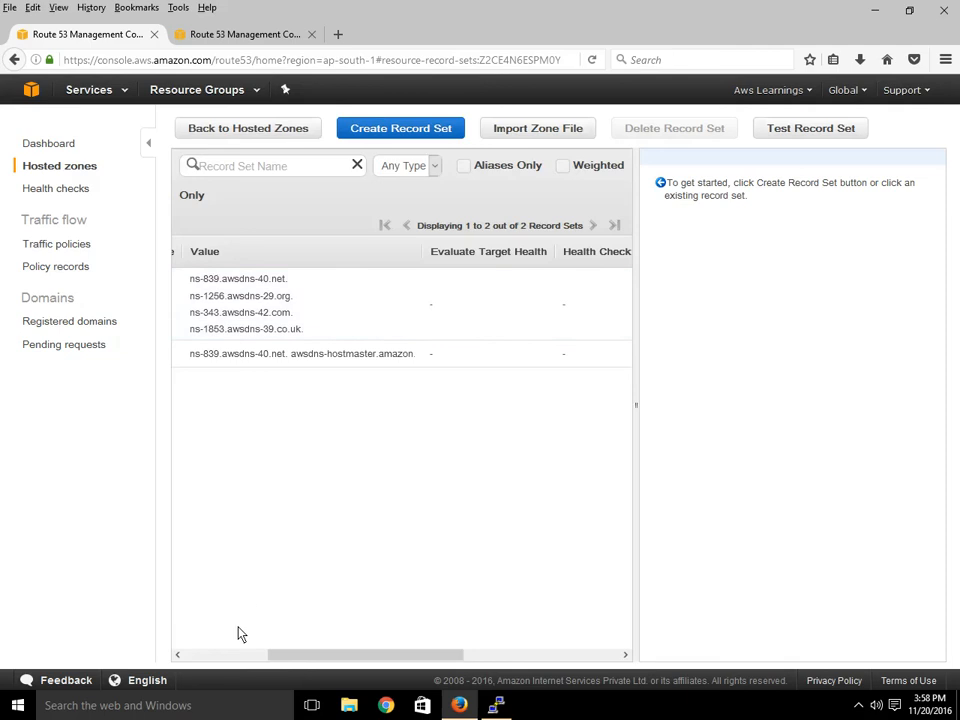
Open the awslearnings.com NS record to inspect its TTL 172800 and four awsdns name servers.
left_click(237, 656)
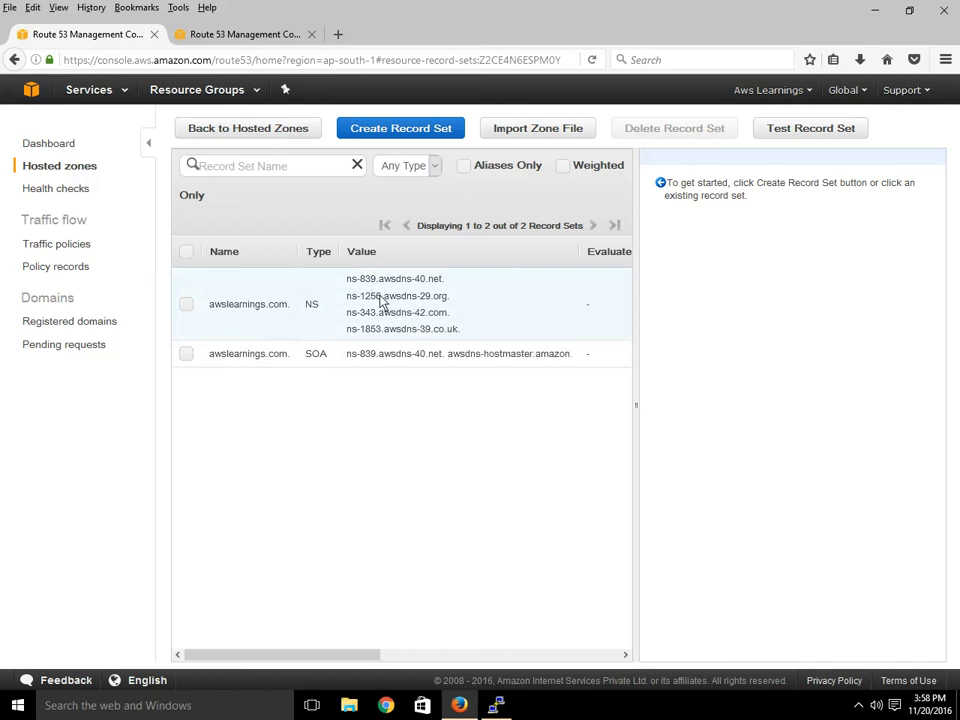
left_click_drag(370, 279, 391, 338)
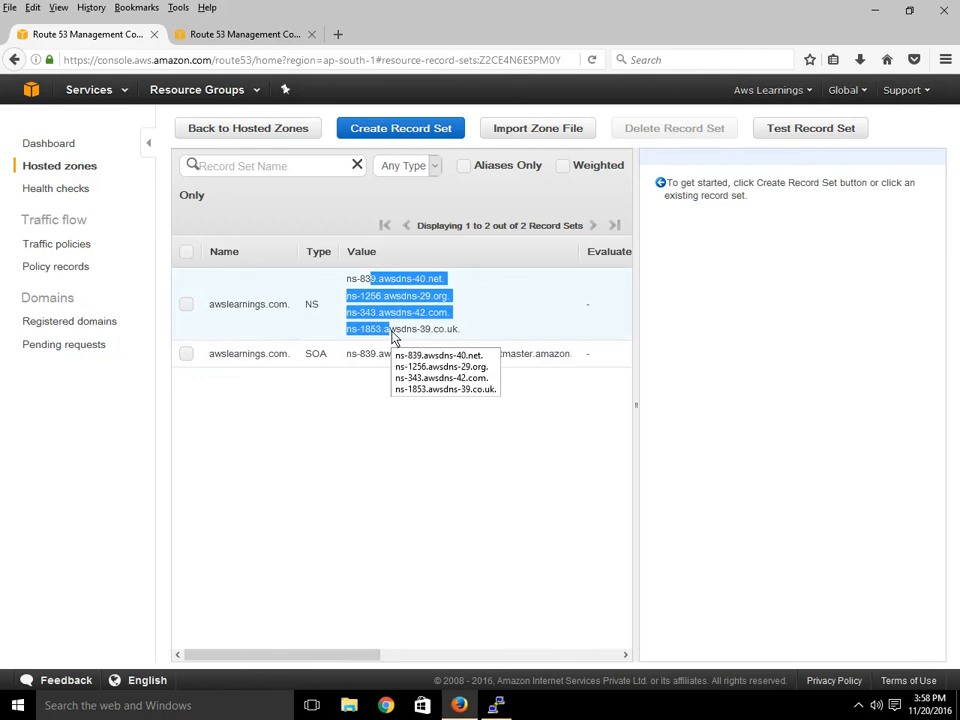
left_click(391, 338)
left_click_drag(380, 283, 400, 335)
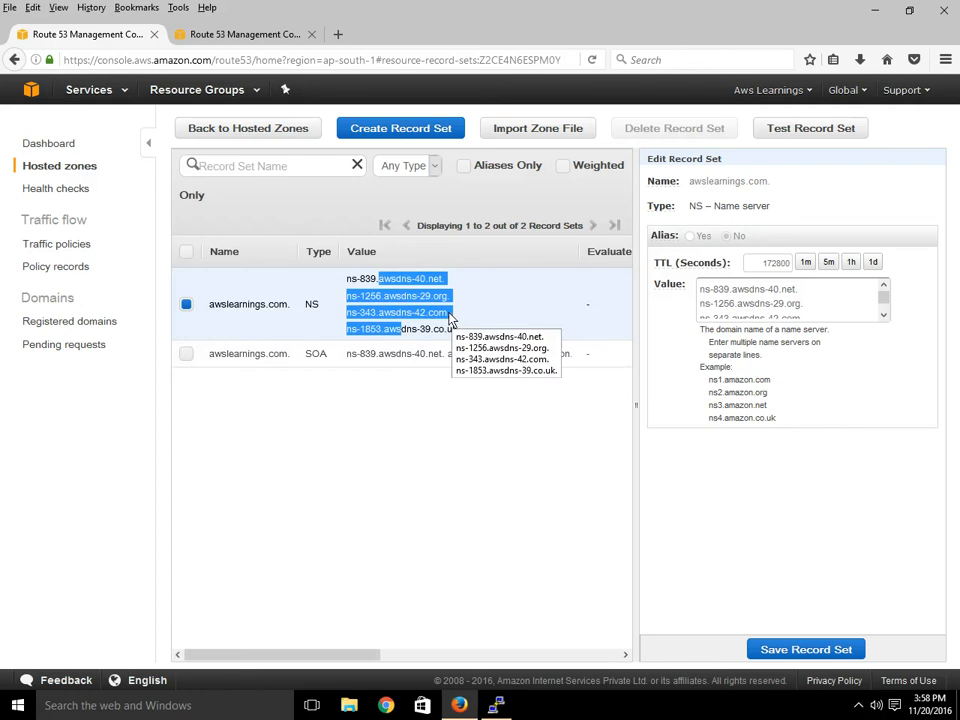
left_click_drag(289, 305, 212, 307)
left_click(212, 307)
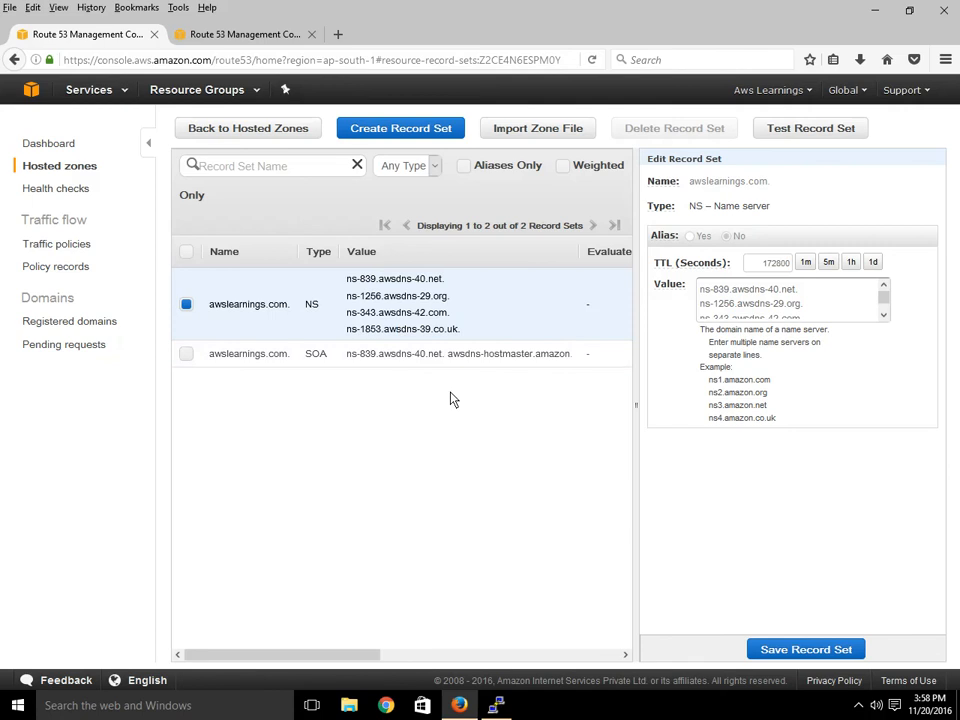
Open the SOA record to review its TTL 900, awsdns-hostmaster value and refresh-time help.
left_click(473, 362)
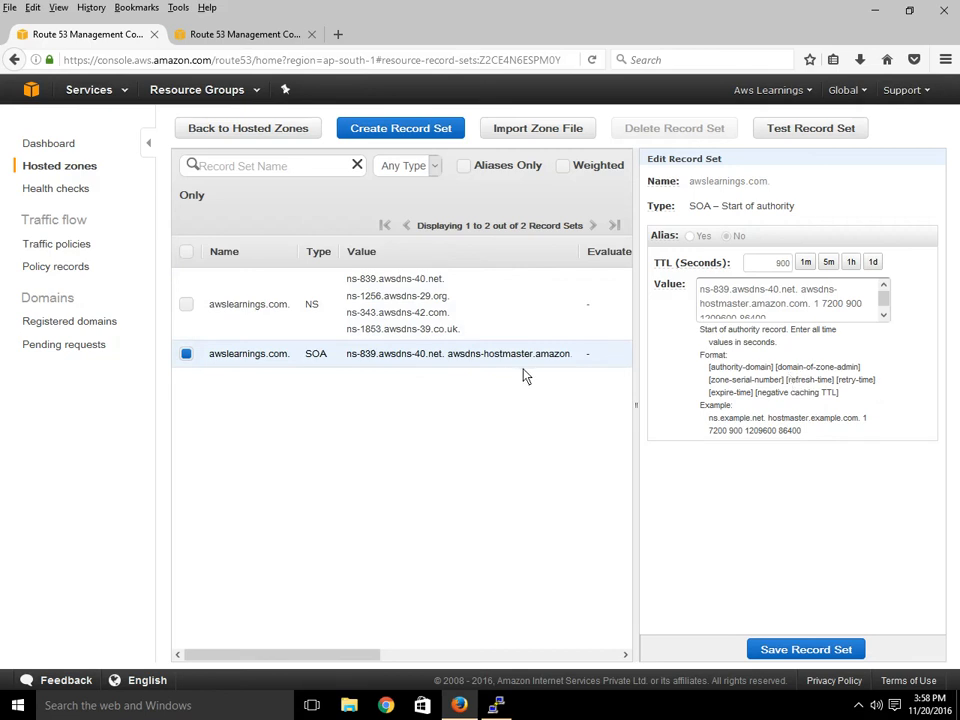
mouse_move(372, 662)
left_mouse_down()
mouse_move(399, 666)
mouse_move(332, 666)
left_mouse_up()
left_click_drag(806, 380, 834, 380)
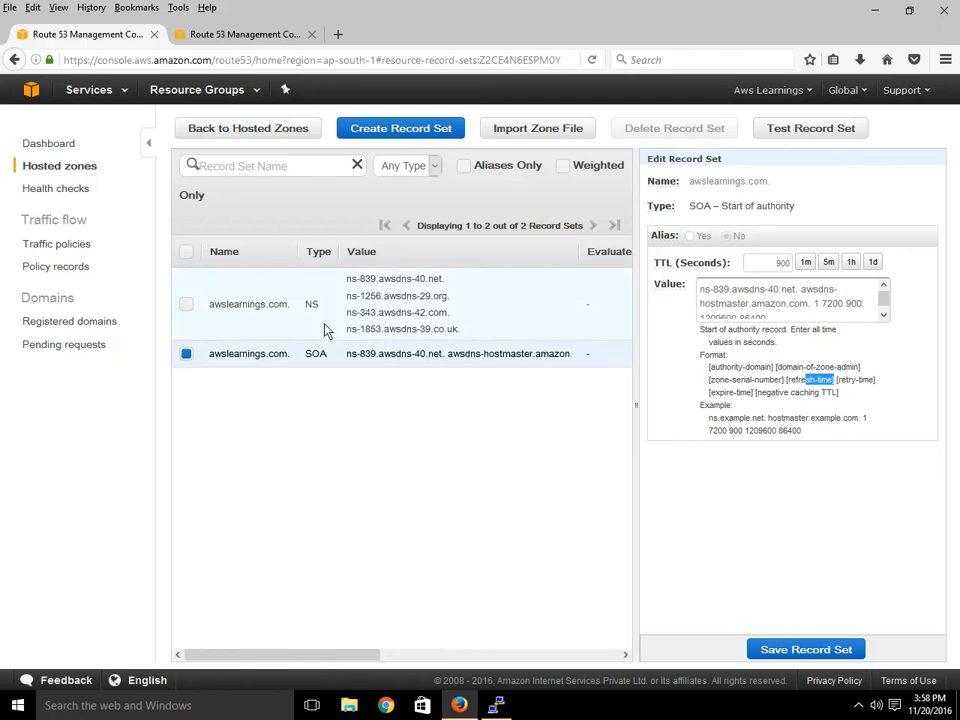
mouse_move(229, 656)
left_mouse_down()
mouse_move(343, 656)
mouse_move(232, 655)
left_mouse_up()
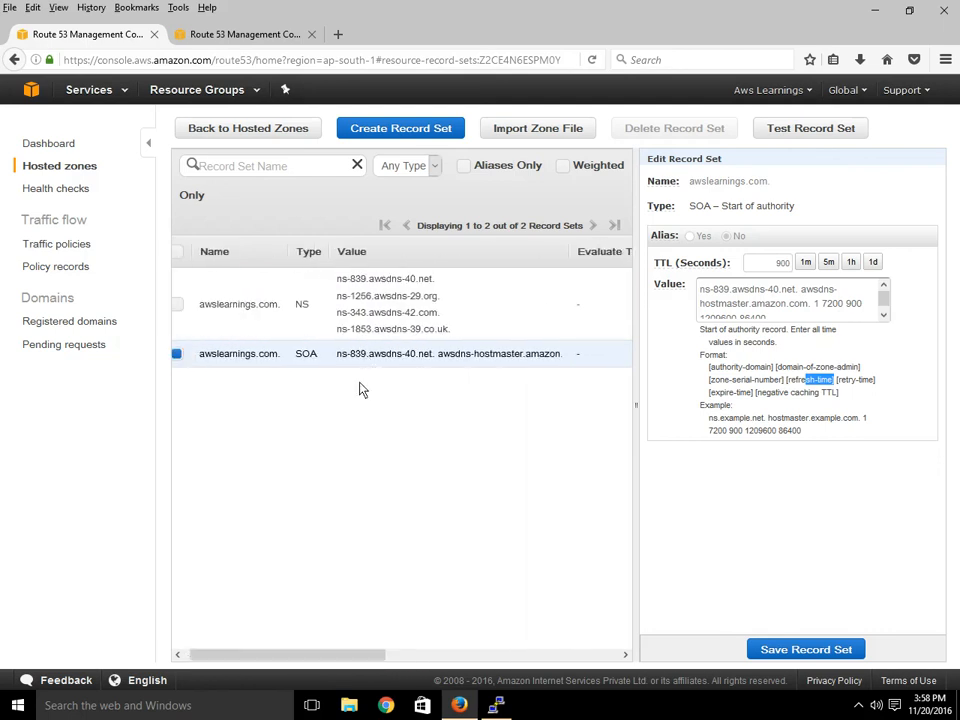
left_click(404, 135)
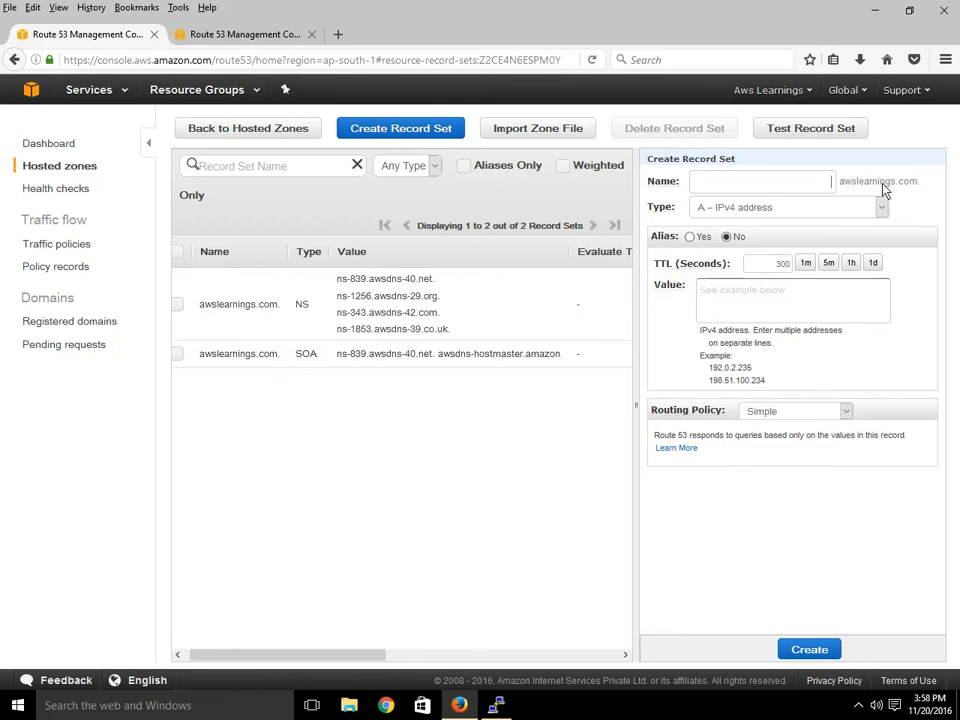
left_click_drag(838, 183, 921, 193)
left_click(927, 187)
left_click_drag(838, 182, 864, 182)
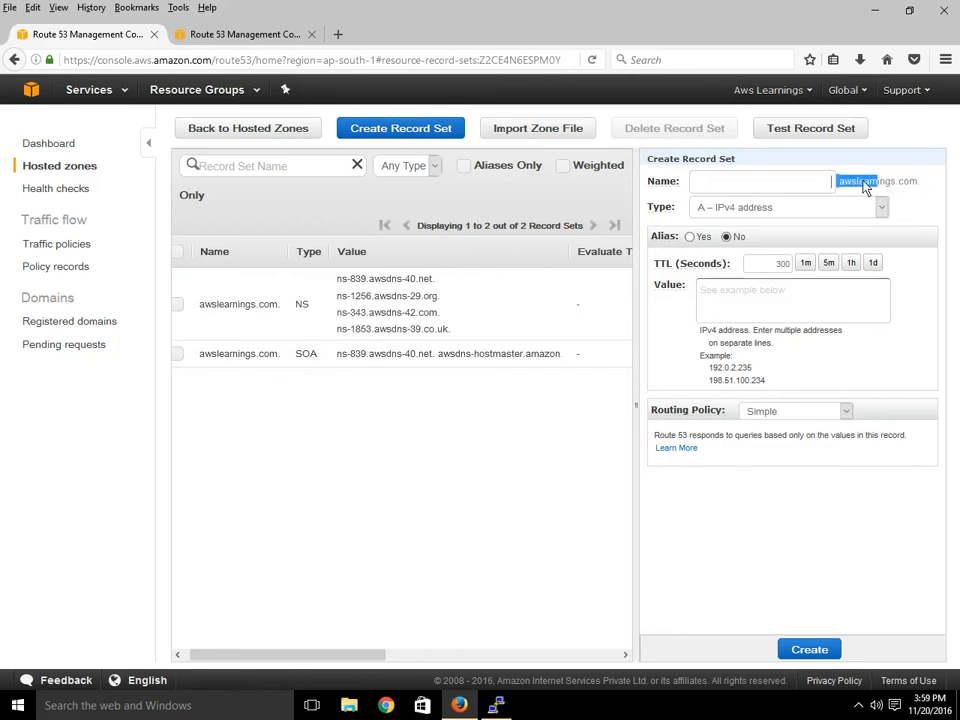
left_click(921, 188)
type("www")
left_click(775, 307)
In the second tab, open the EC2 console's running instances list.
left_click(230, 34)
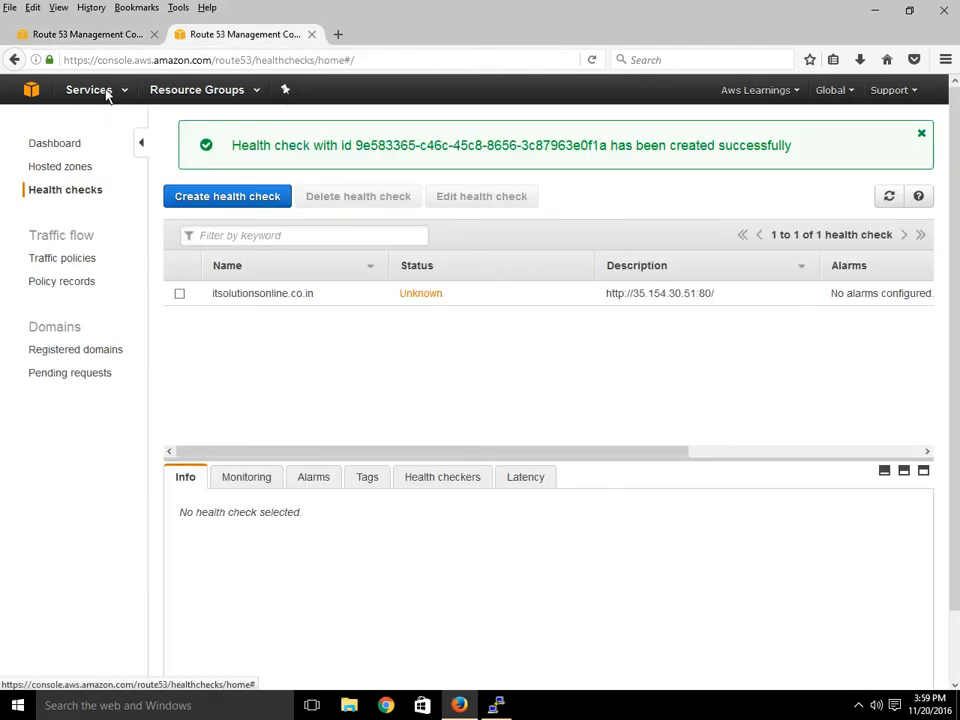
left_click(108, 92)
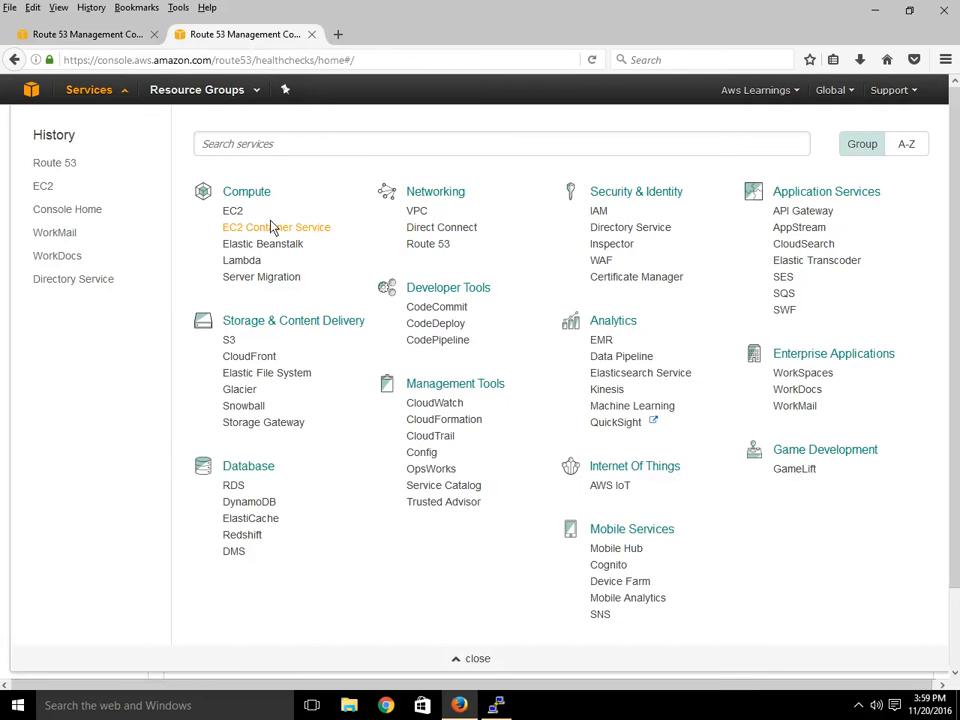
left_click(234, 211)
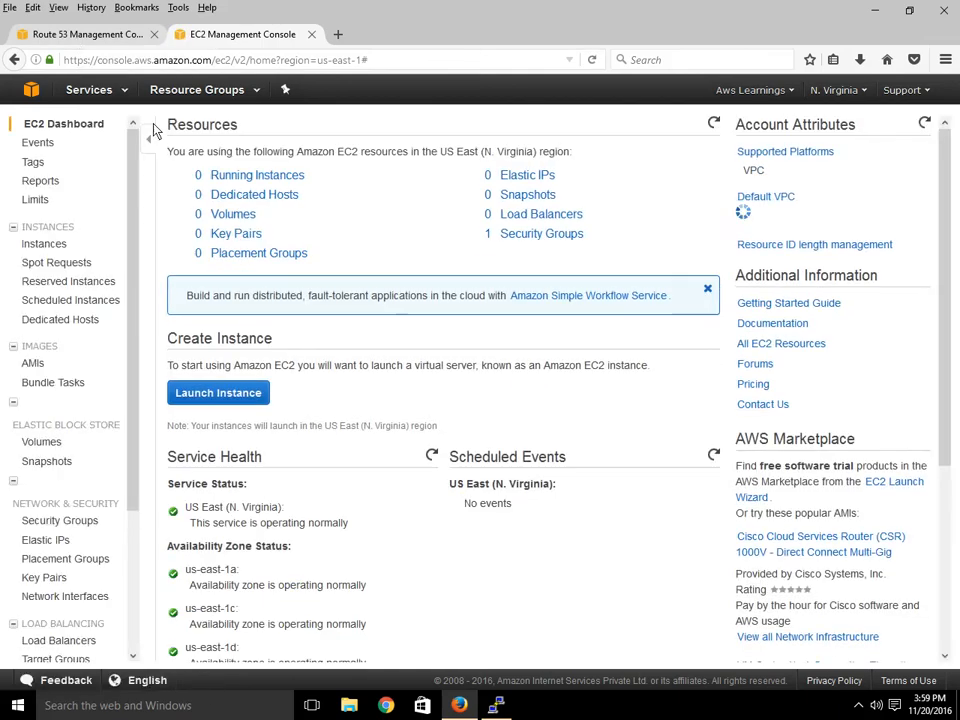
left_click(247, 180)
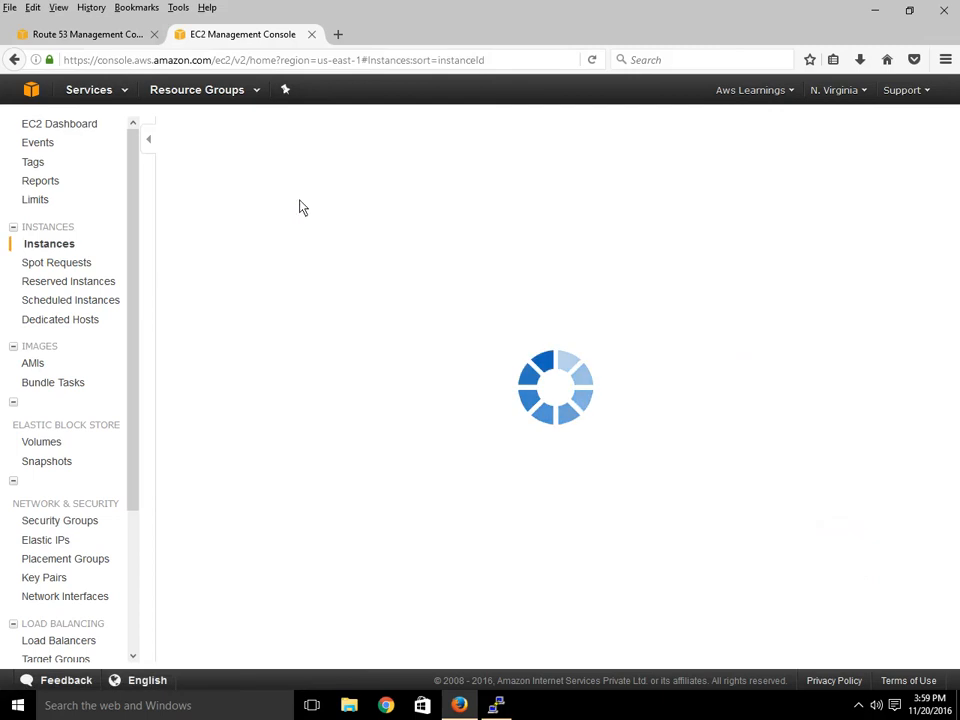
Switch to the Asia Pacific (Mumbai) region and copy the Web Server's public IP 35.154.30.51.
left_click(839, 98)
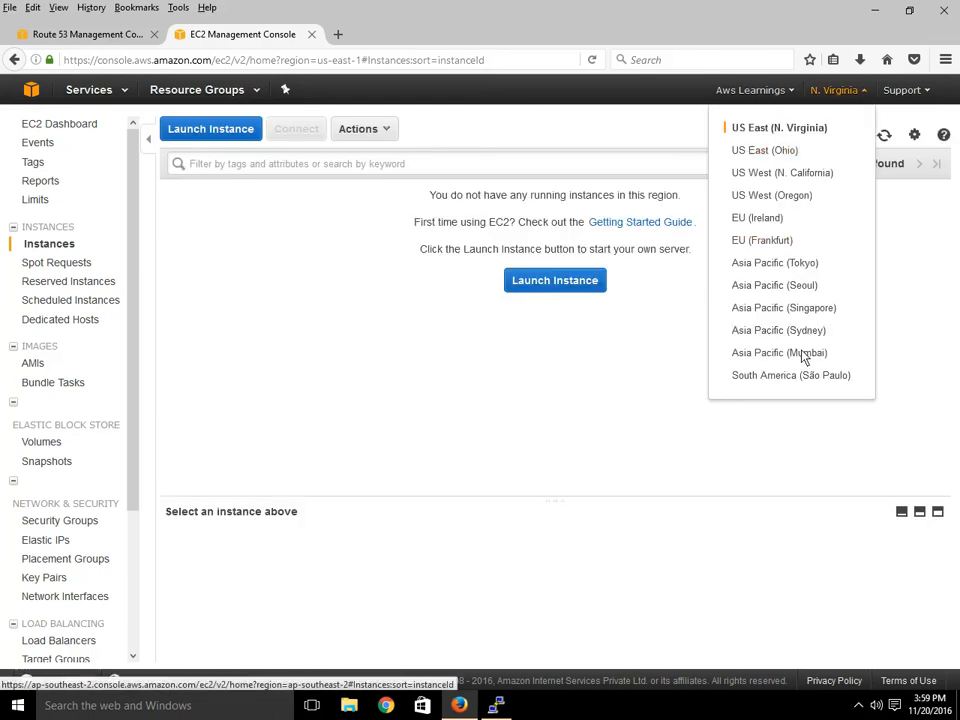
left_click(805, 355)
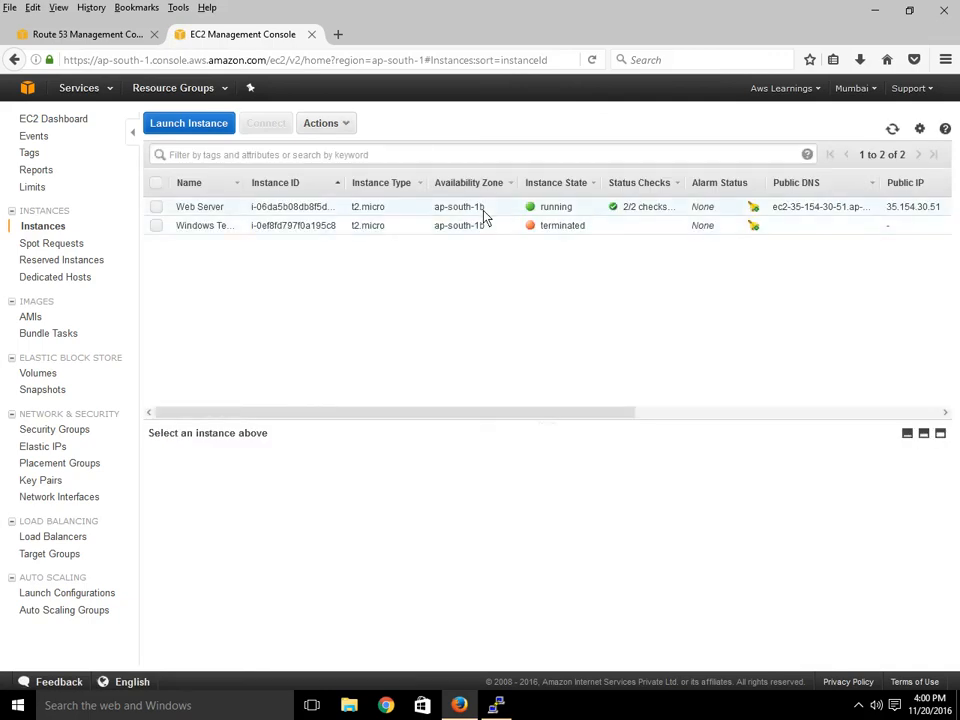
left_click(178, 211)
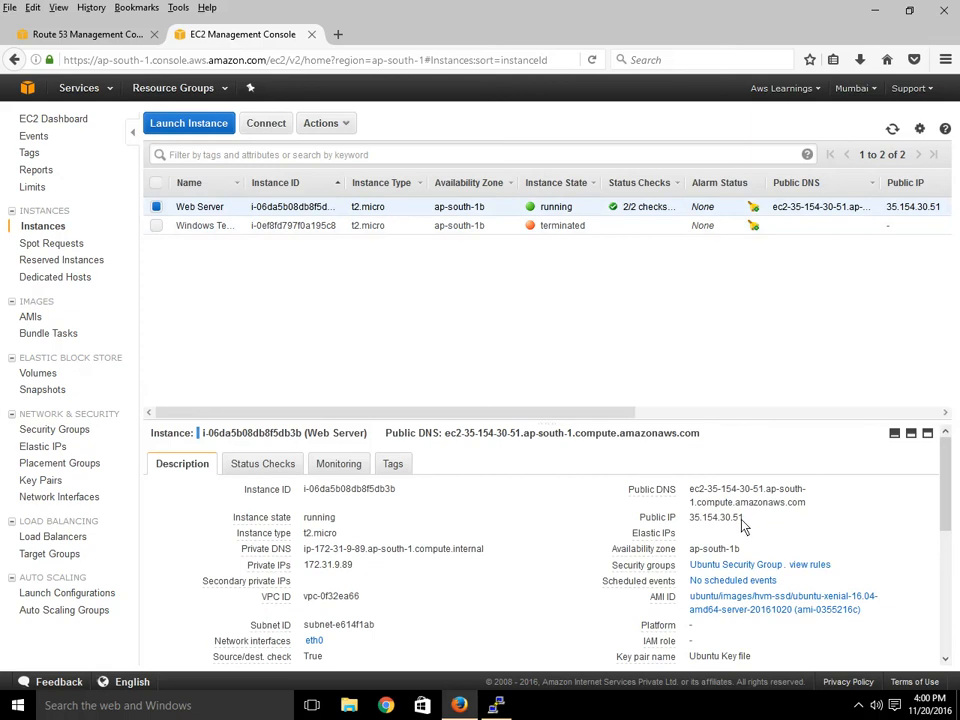
left_click_drag(744, 527, 690, 521)
key("ctrl+c")
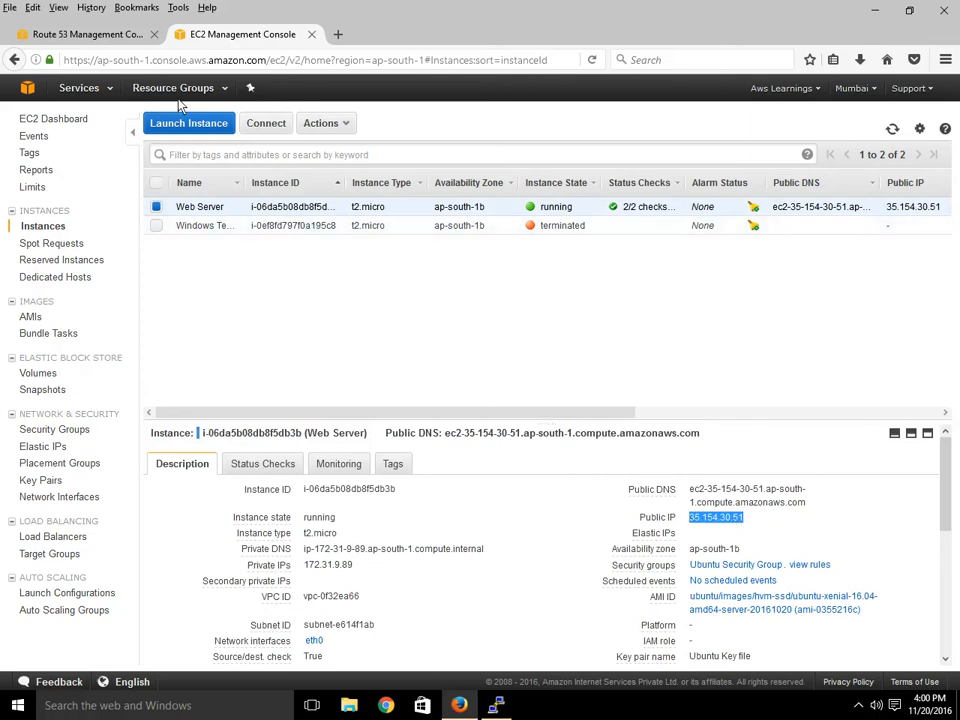
left_click(86, 40)
Paste 35.154.30.51 as the www A record's value and create the record.
left_click(710, 303)
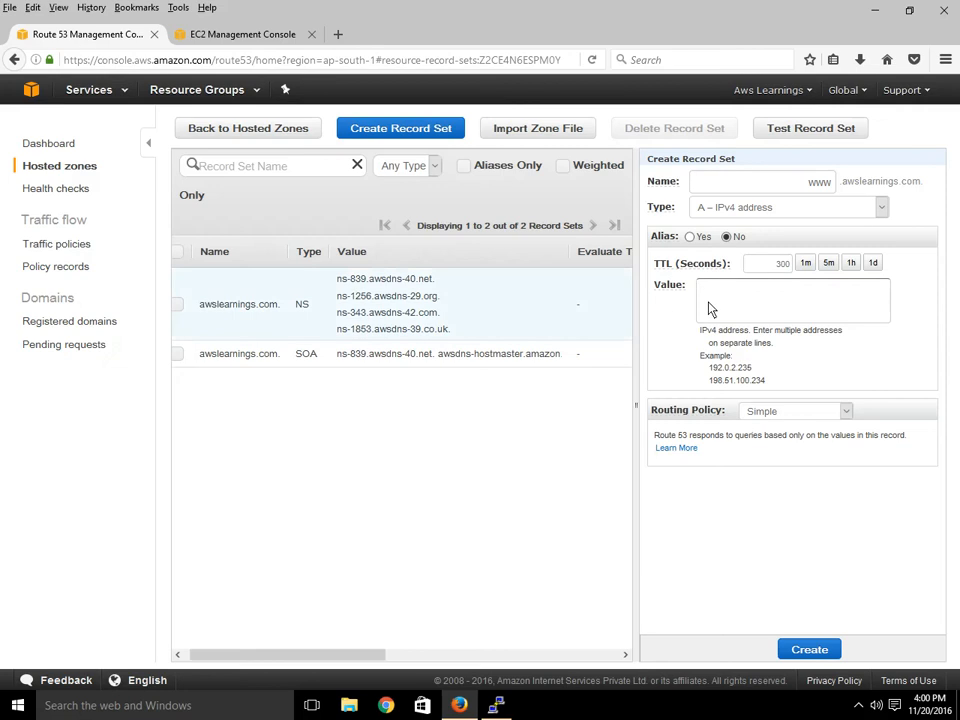
key("ctrl+v")
left_click(843, 648)
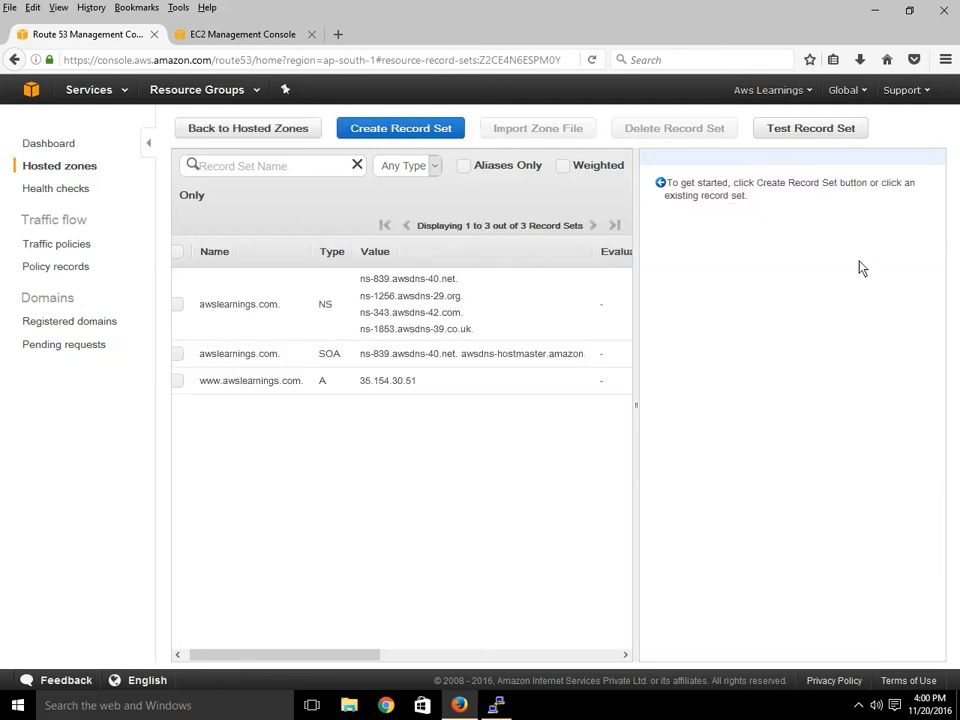
Flip between the EC2 and Route 53 tabs, ending on the awslearnings.com record sets.
left_click(290, 36)
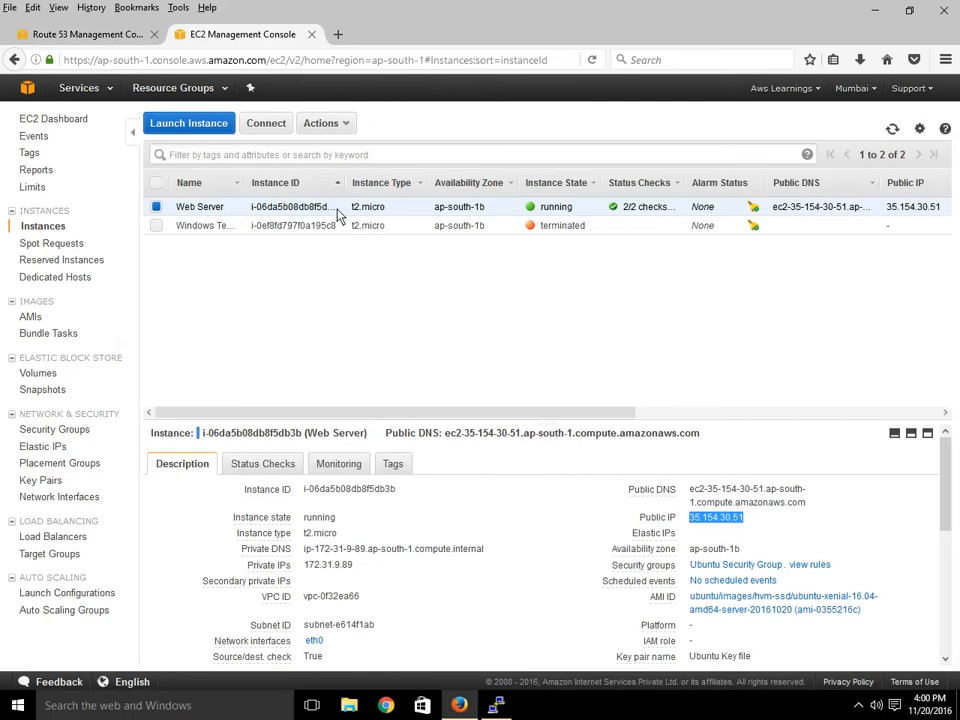
left_click(62, 36)
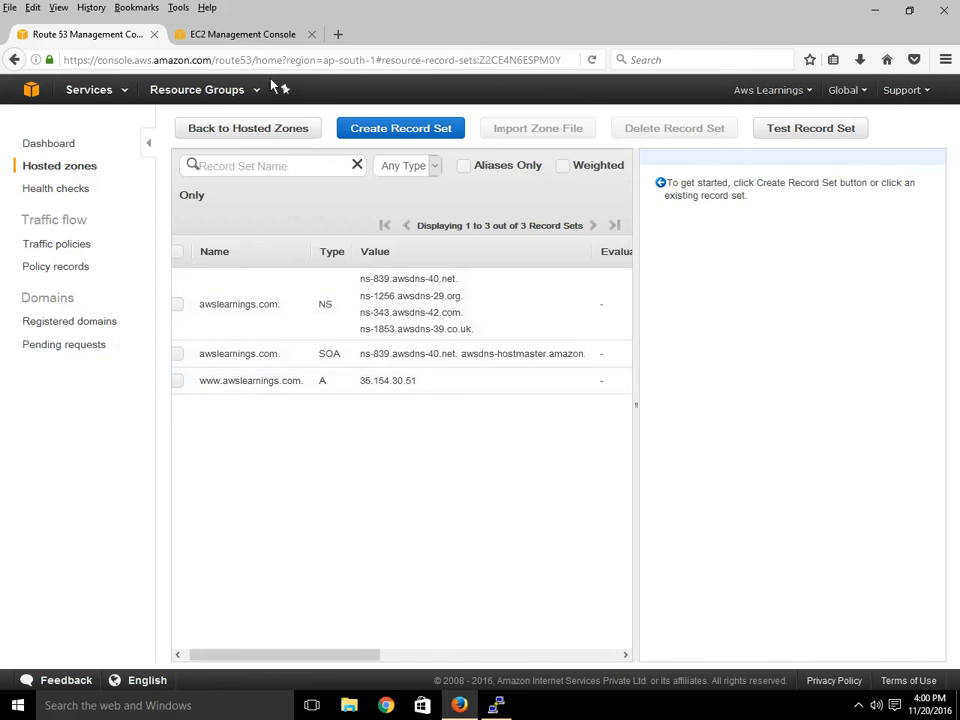
left_click(255, 38)
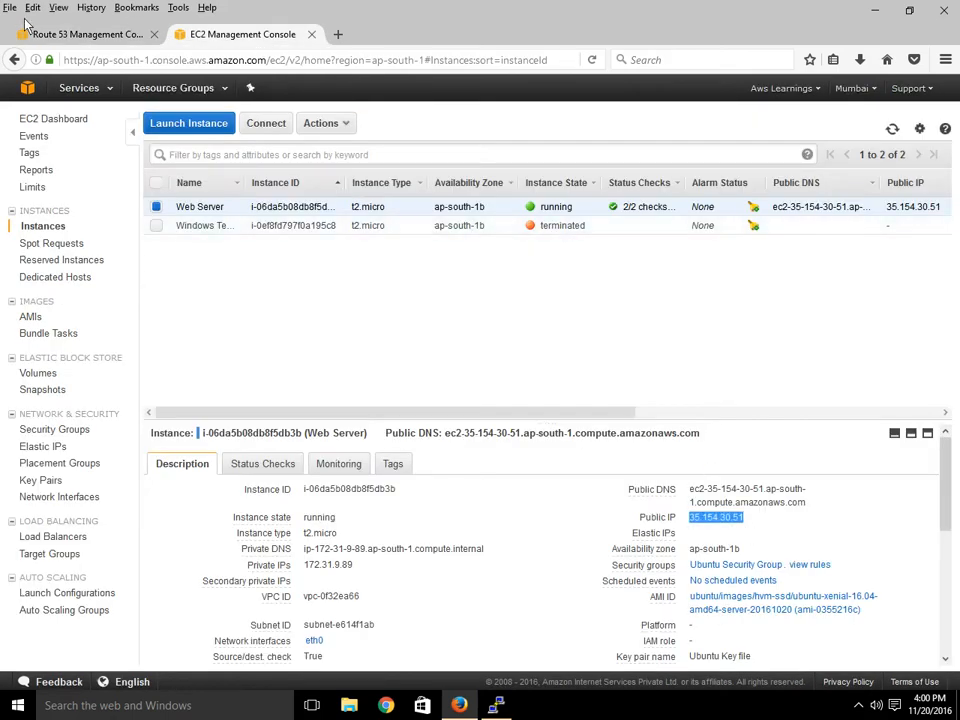
left_click(82, 40)
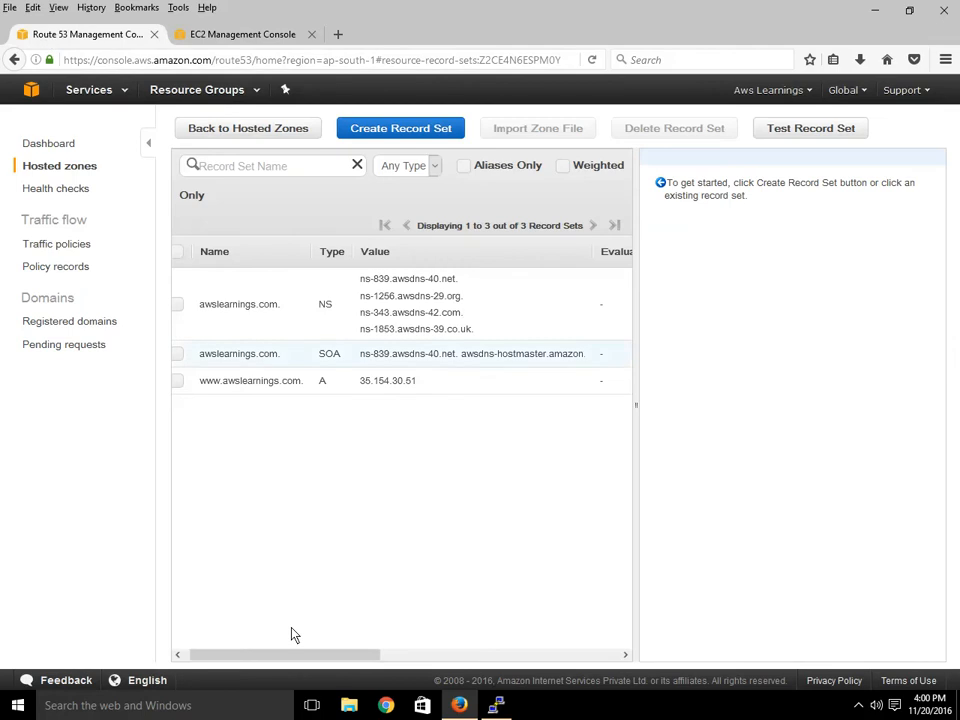
left_click_drag(292, 663, 255, 656)
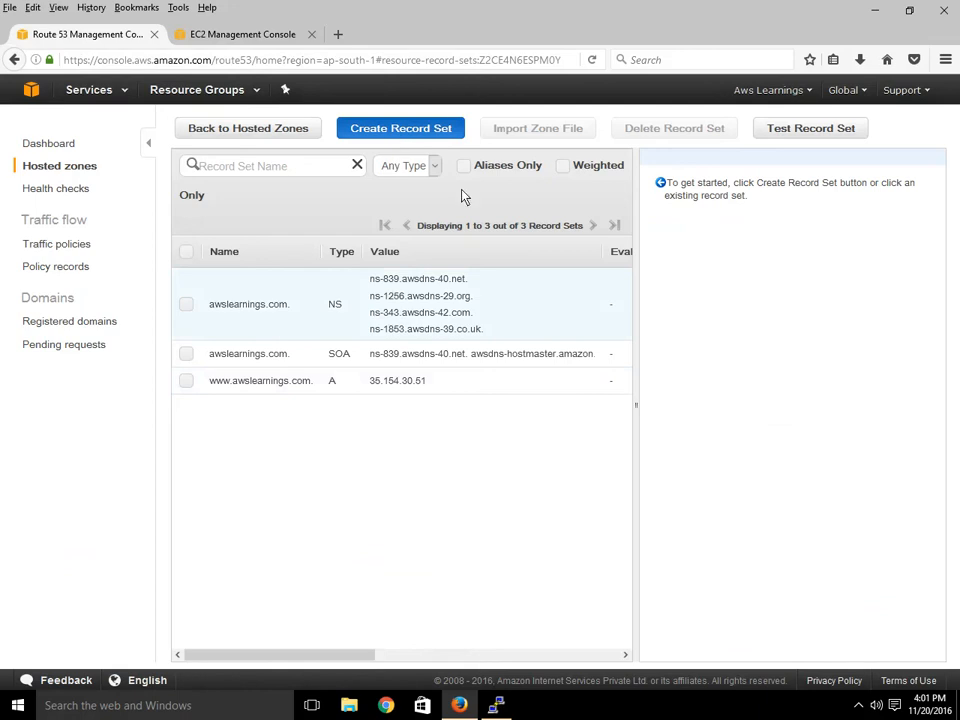
Start a new record set for awslearnings.com and review routing policies, keeping Simple.
left_click(401, 128)
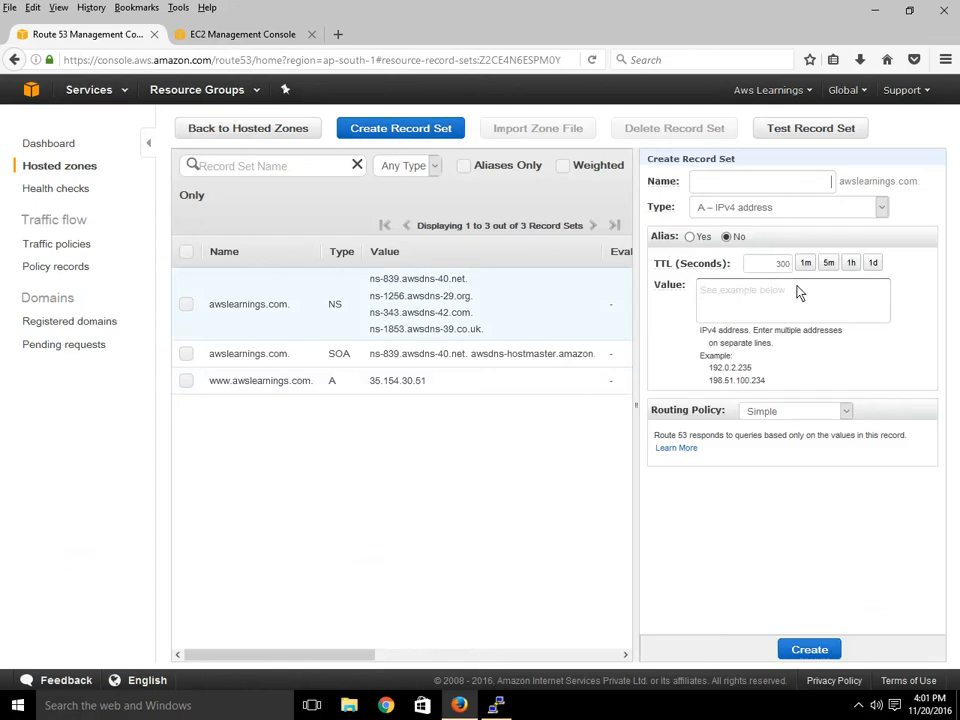
left_click(779, 413)
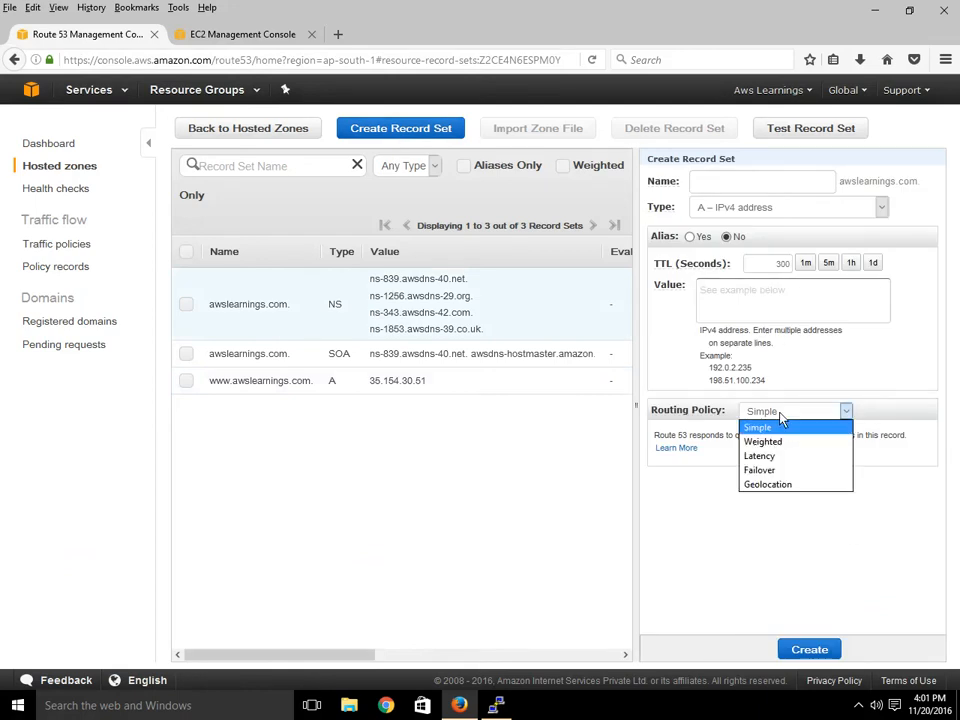
left_click(815, 514)
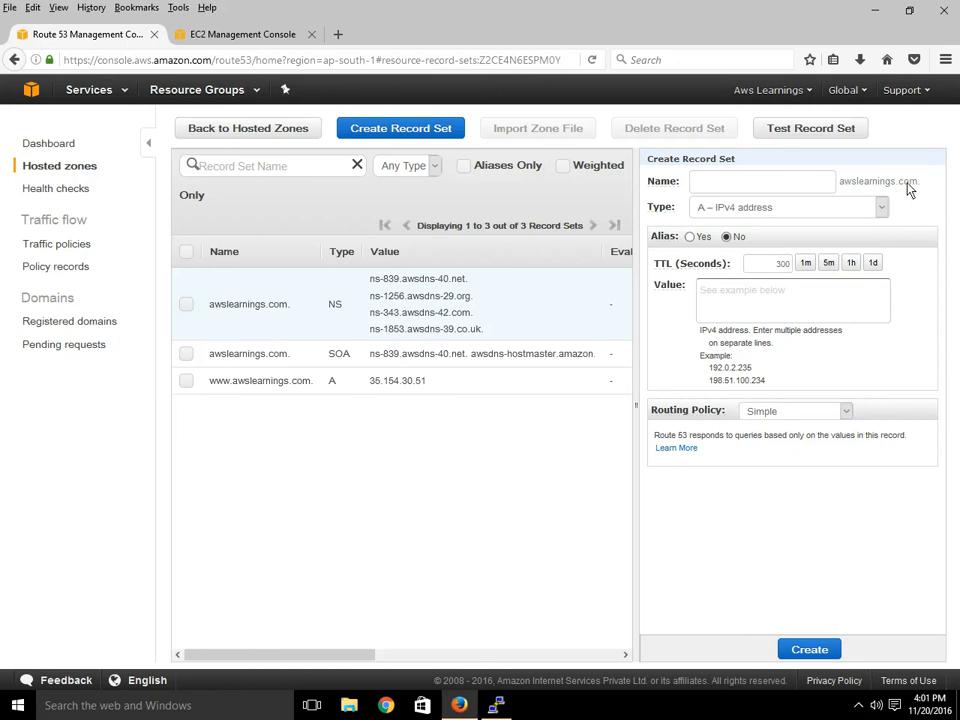
left_click_drag(913, 190, 915, 188)
Browse the alias targets without choosing one, then set Alias back to No.
left_click(690, 238)
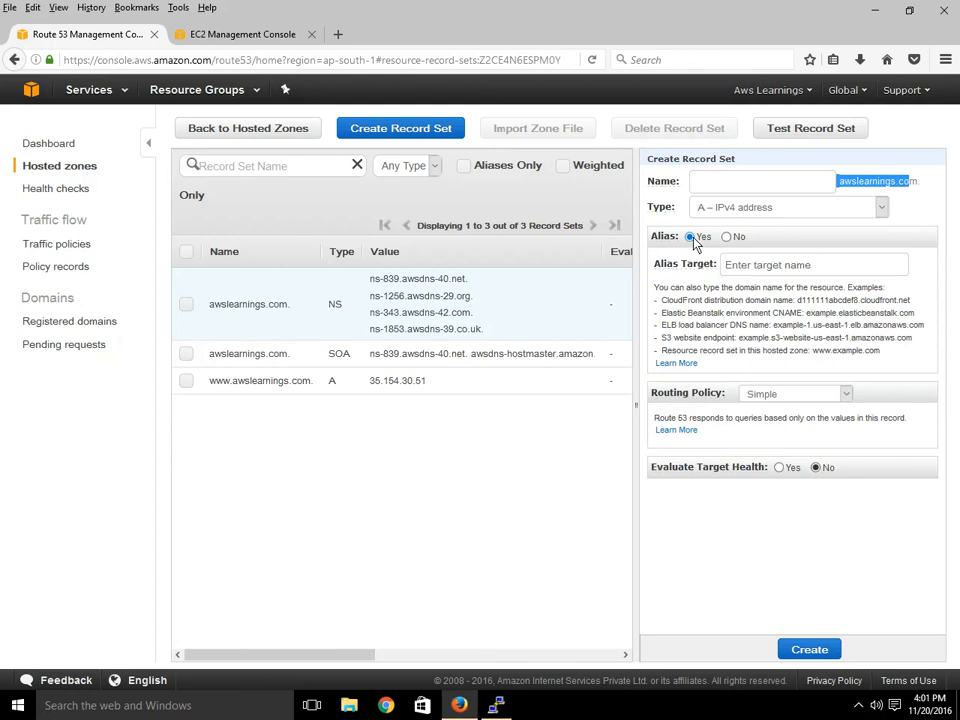
left_click(807, 268)
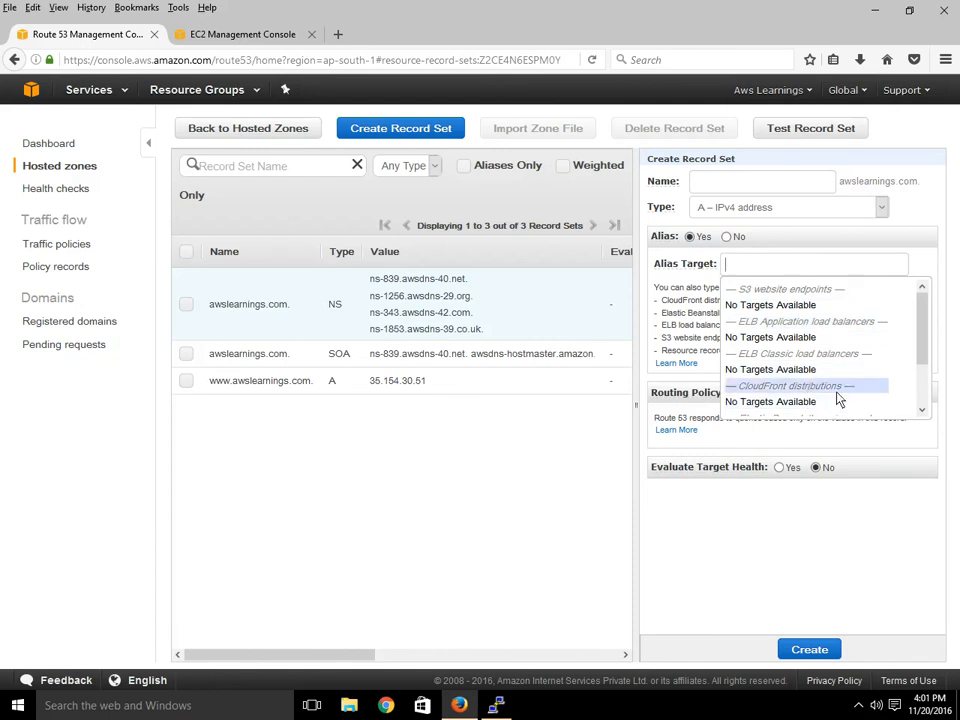
scroll(927, 399, "down", 1)
scroll(927, 399, "down", 2)
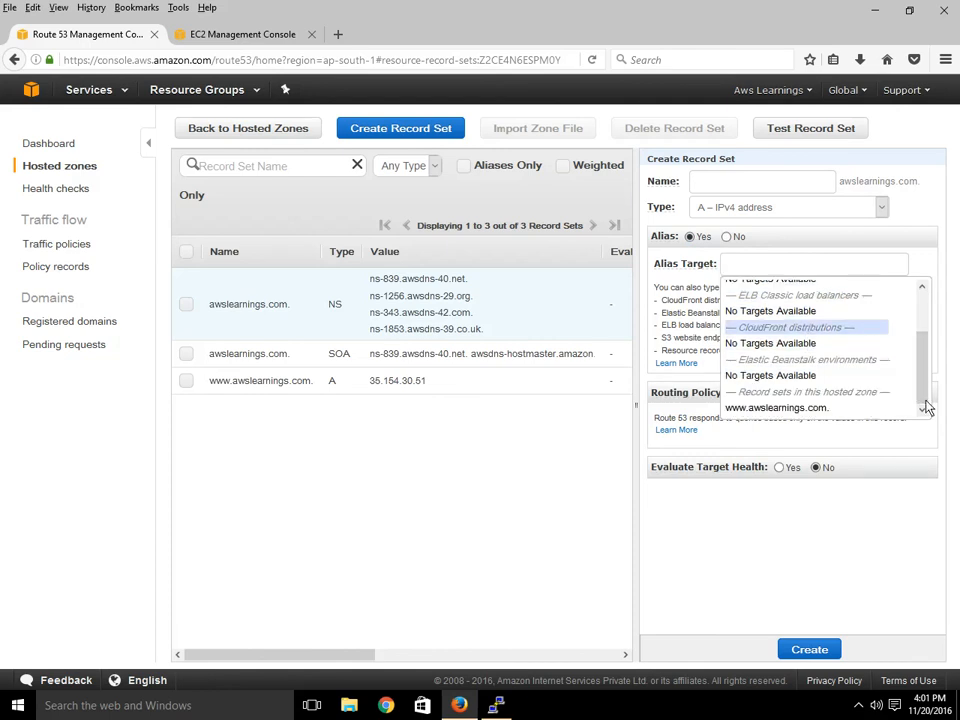
left_click(902, 240)
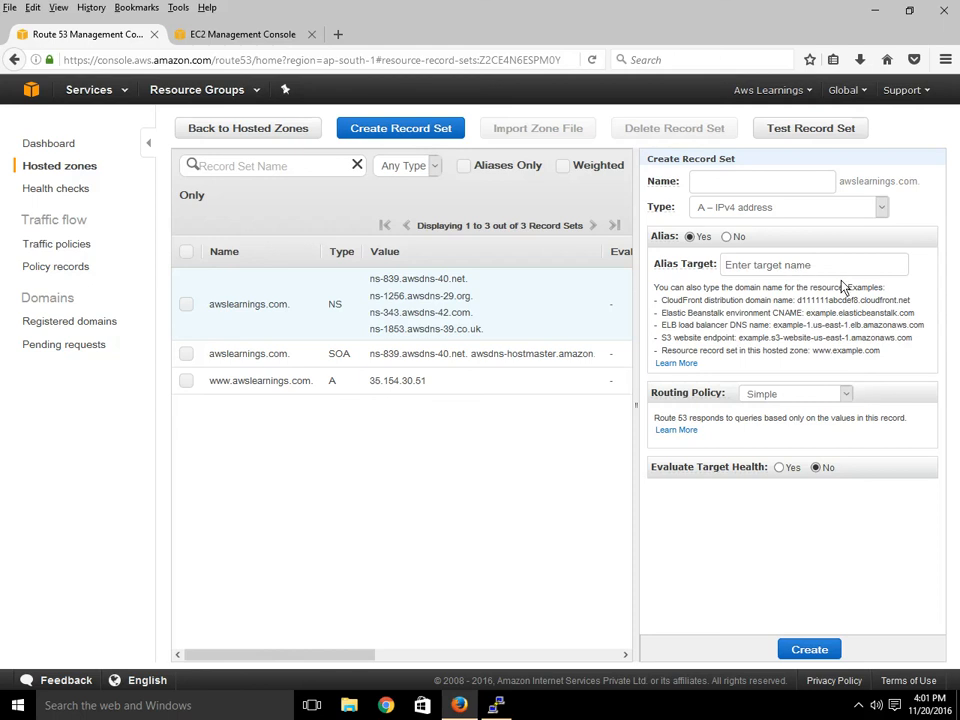
left_click(812, 396)
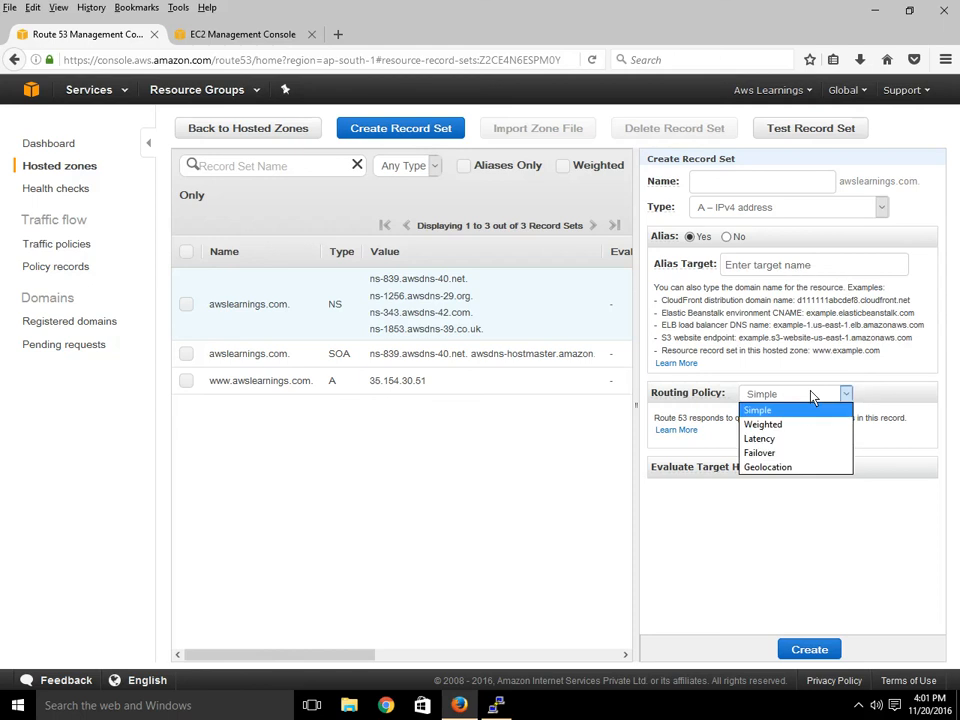
left_click(755, 525)
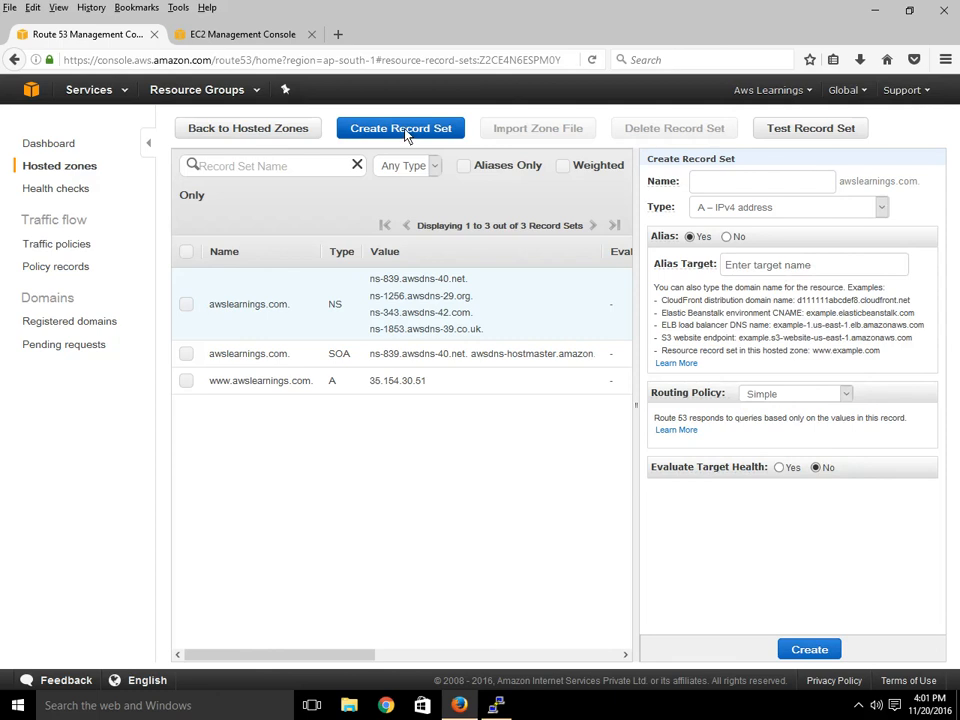
left_click(726, 236)
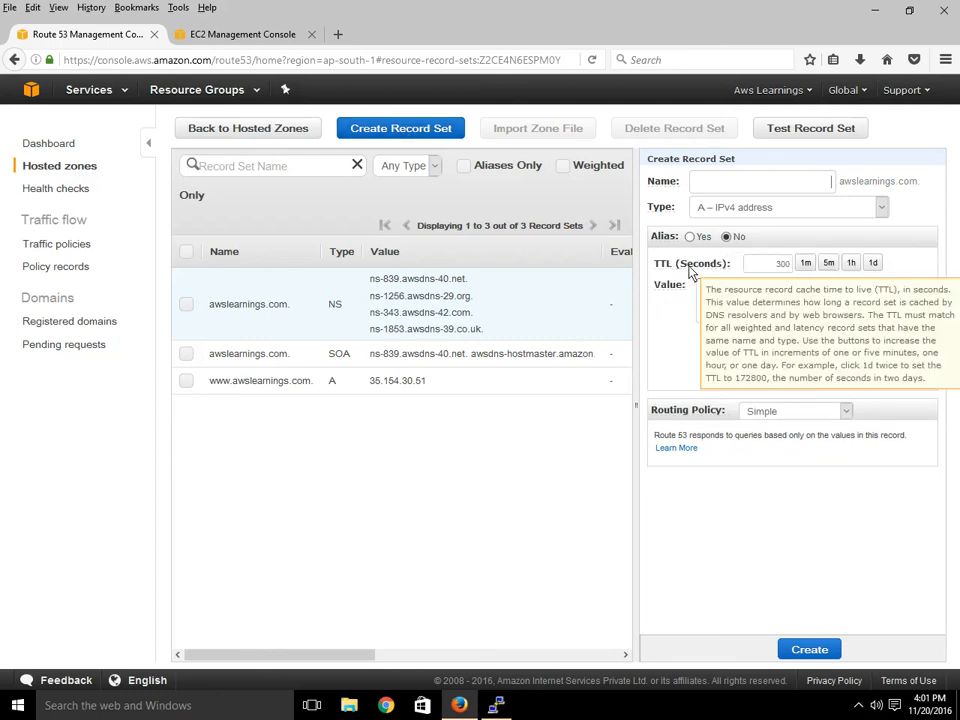
Try record types MX and CNAME, enabling alias and browsing its targets.
left_click(741, 207)
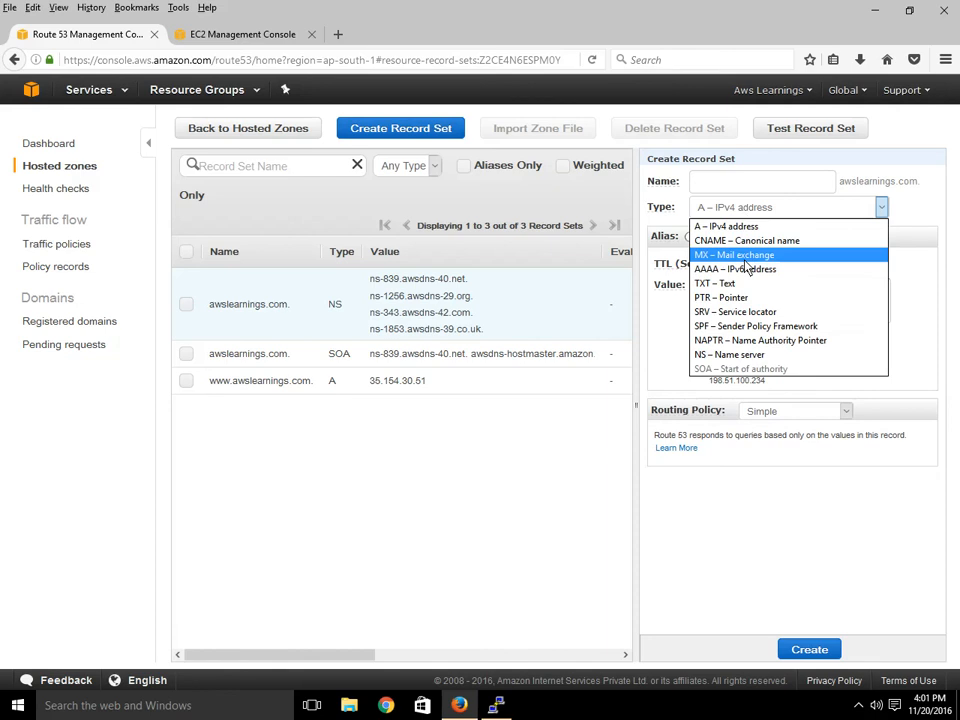
left_click(745, 259)
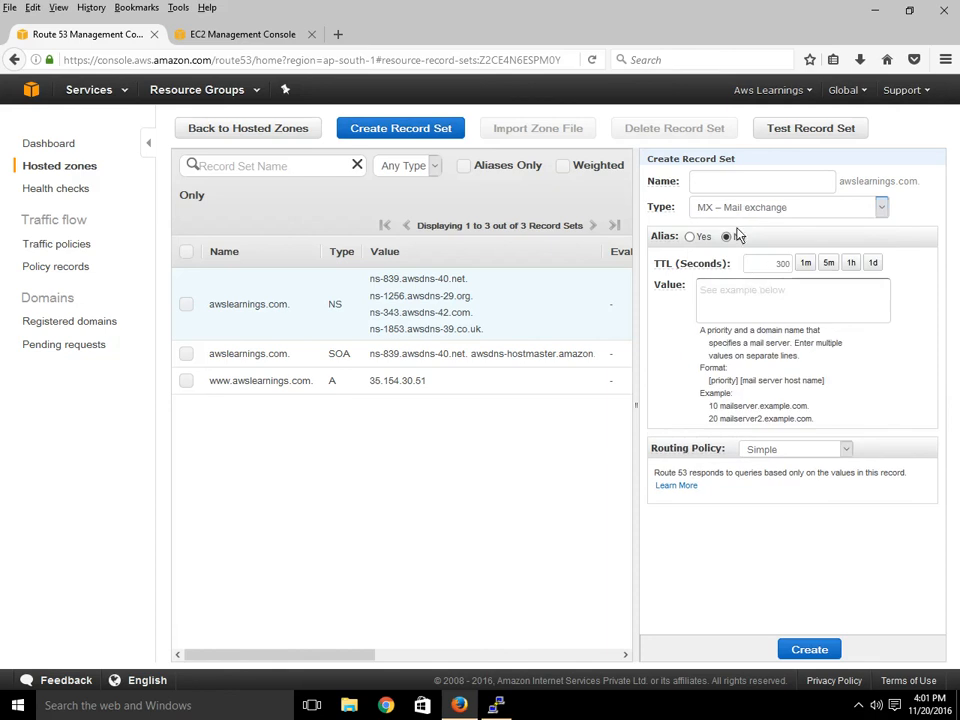
left_click(738, 208)
left_click(750, 242)
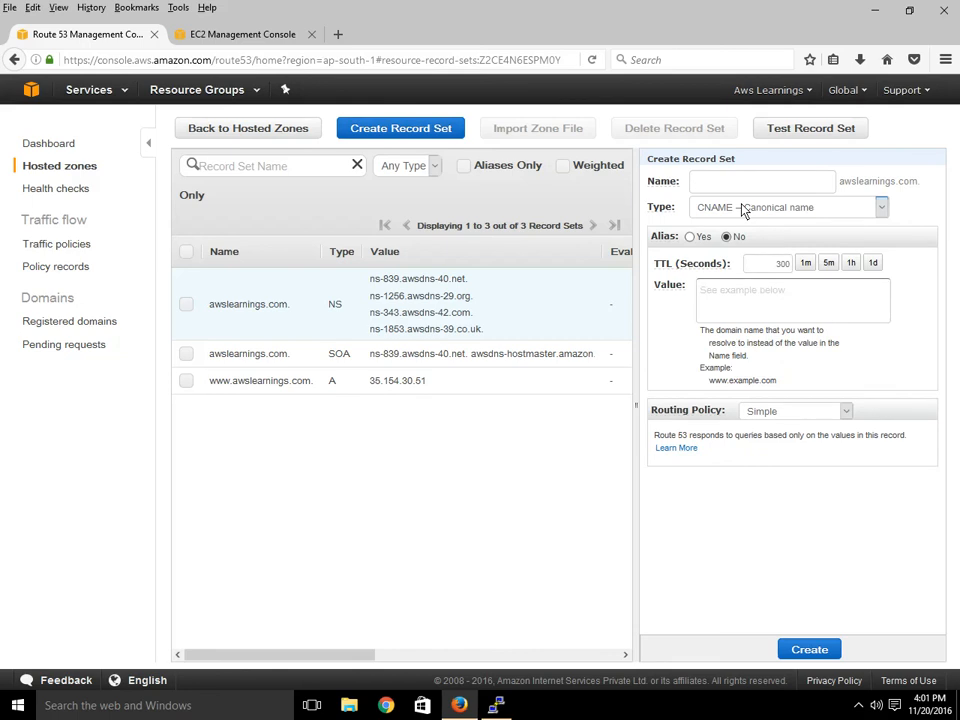
left_click(691, 237)
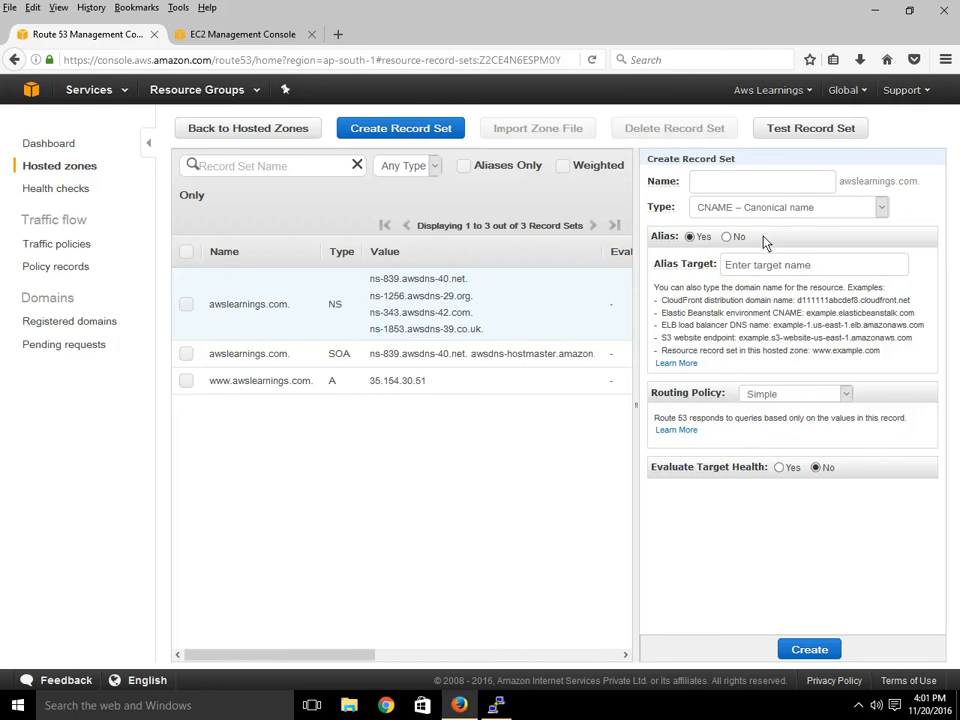
left_click(798, 270)
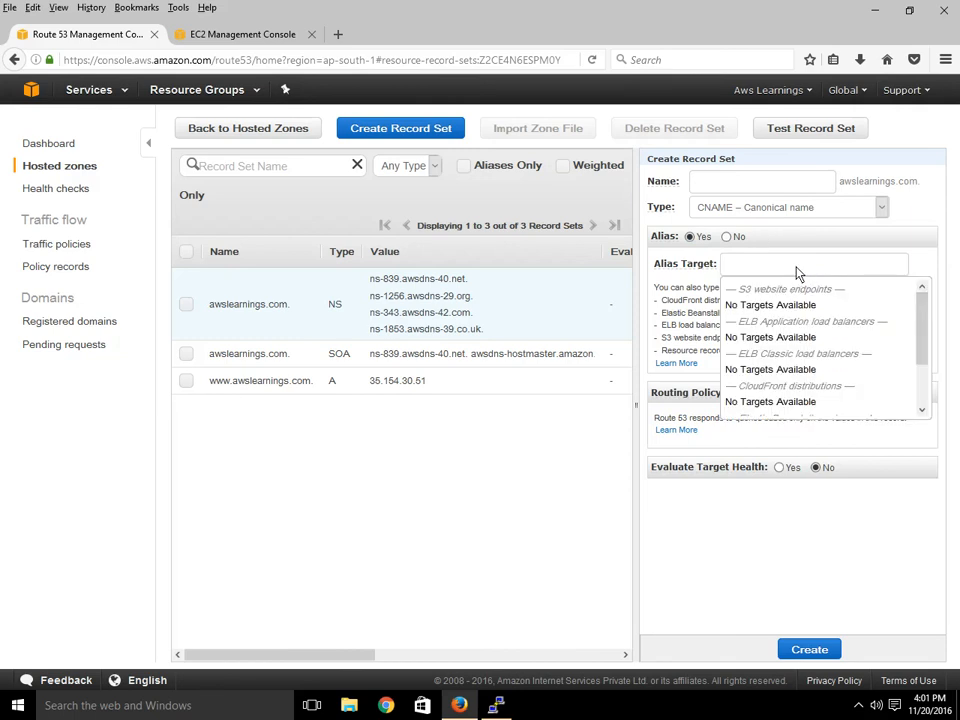
left_click(812, 508)
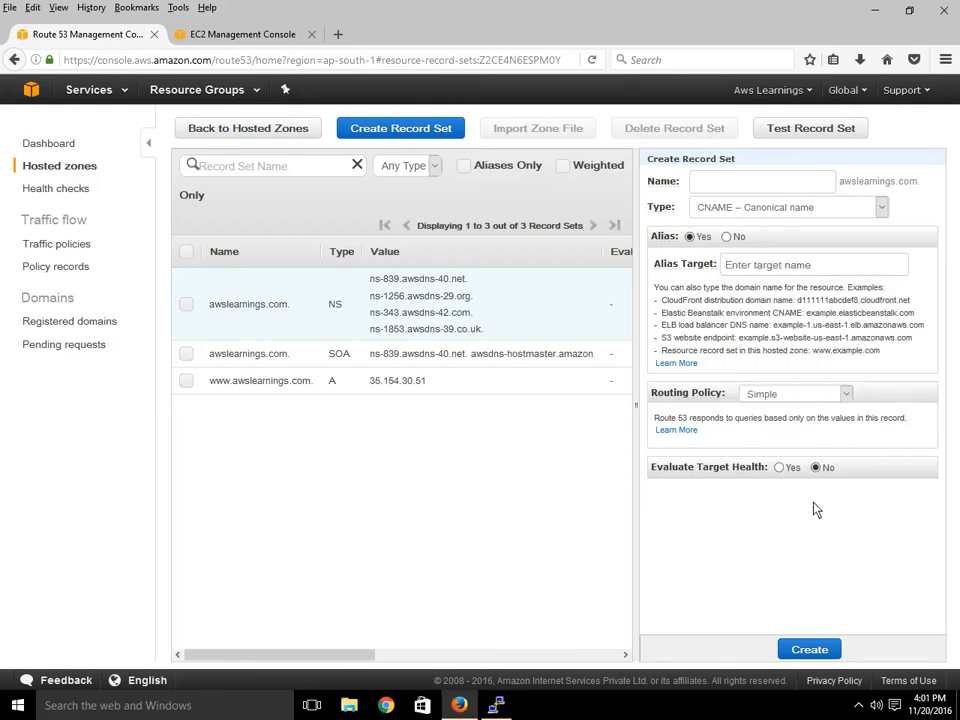
Switch the type back to A, then settle on CNAME – Canonical name with Simple routing.
left_click(776, 210)
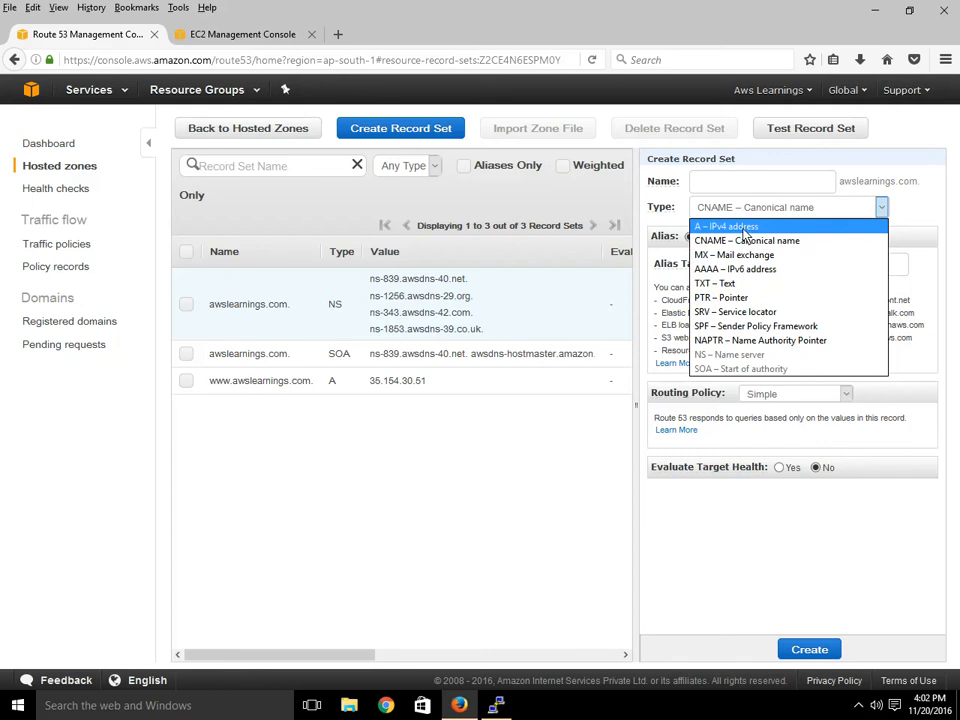
left_click(748, 223)
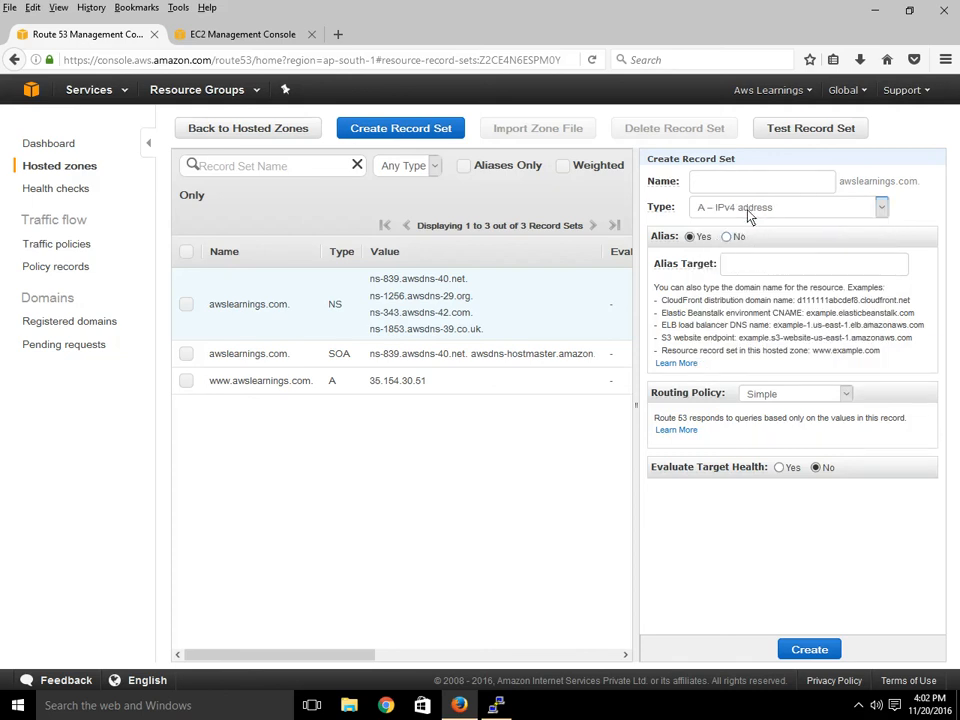
left_click(740, 262)
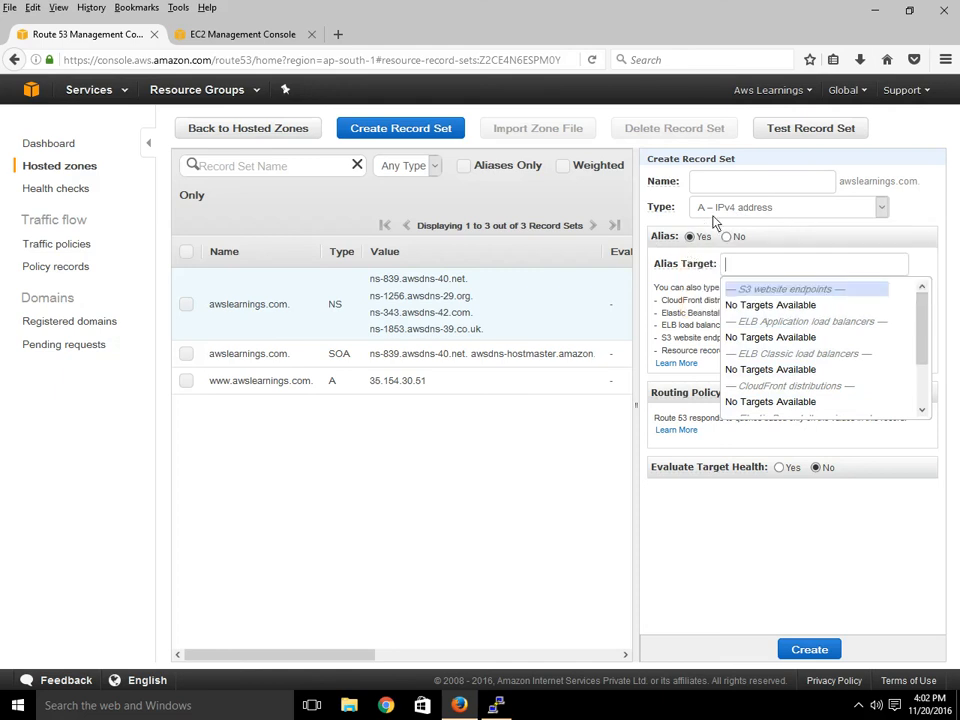
mouse_move(713, 224)
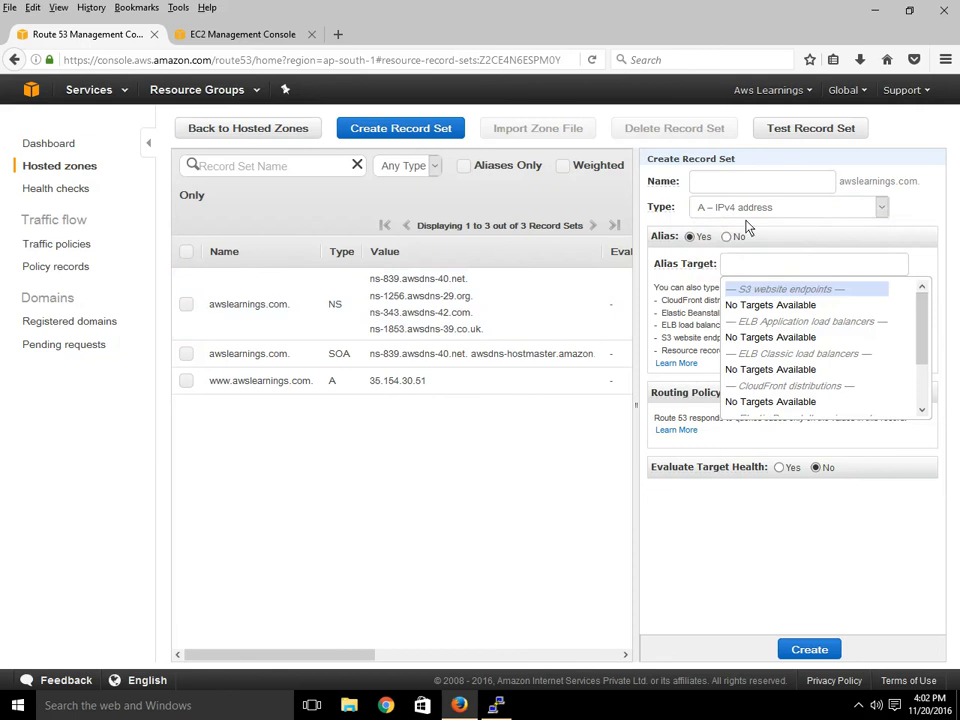
left_click(748, 208)
left_click(741, 242)
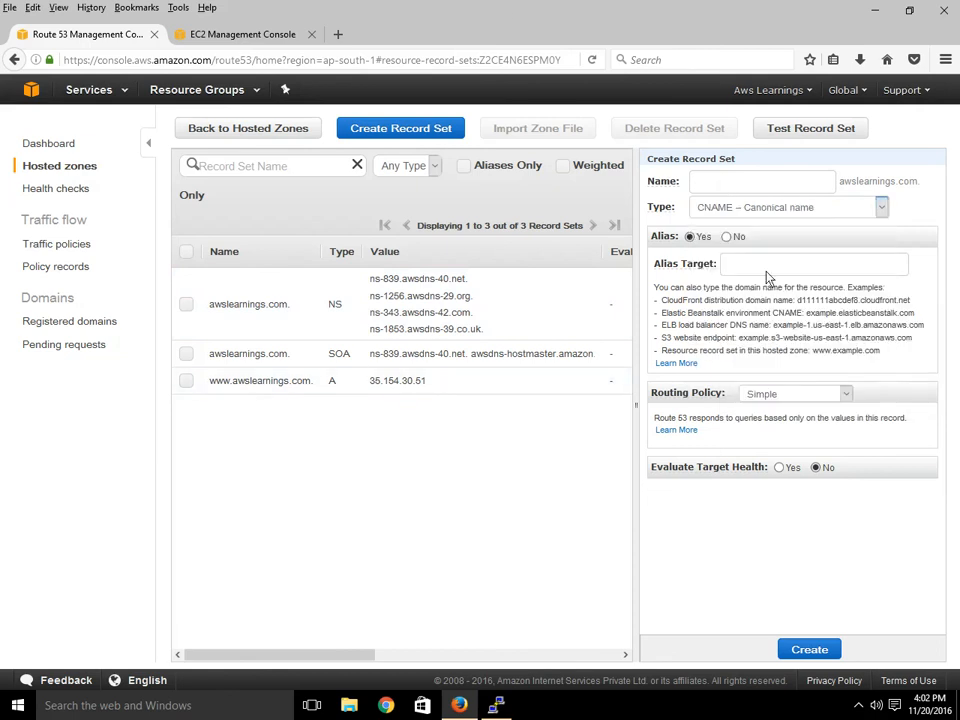
left_click(780, 394)
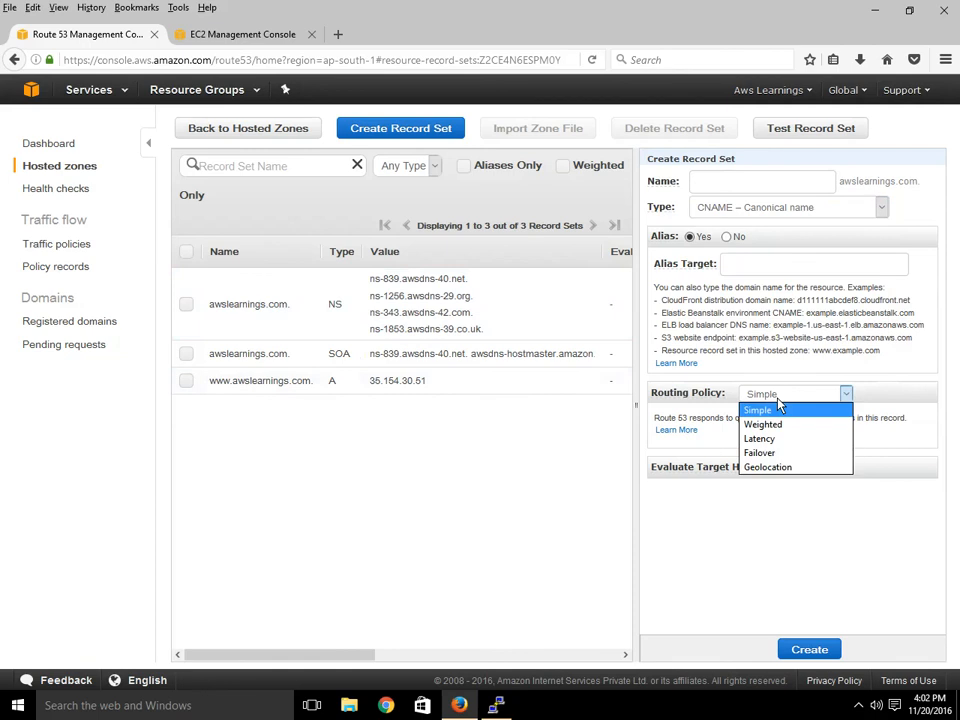
left_click(445, 486)
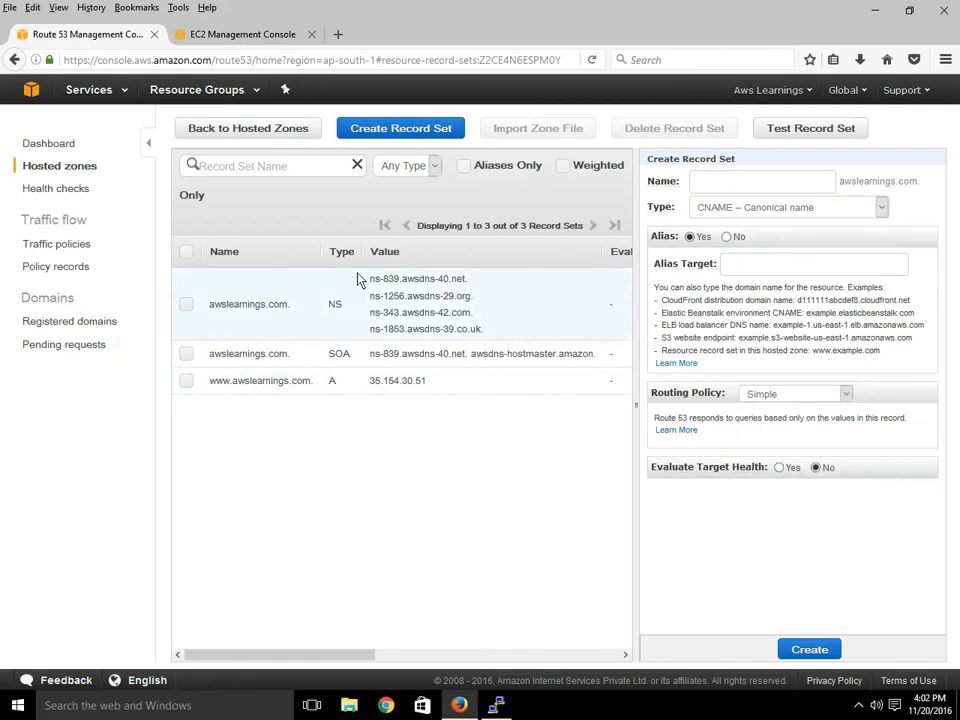
Go back to Hosted Zones, select awslearnings.com, and open the Route 53 dashboard.
left_click(250, 137)
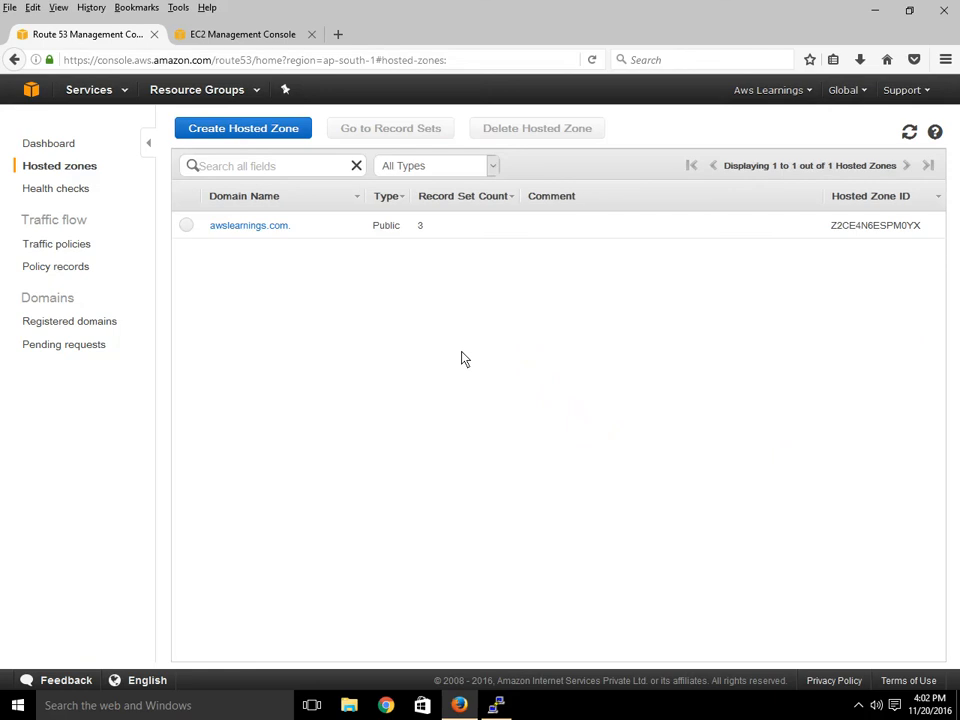
left_click(186, 228)
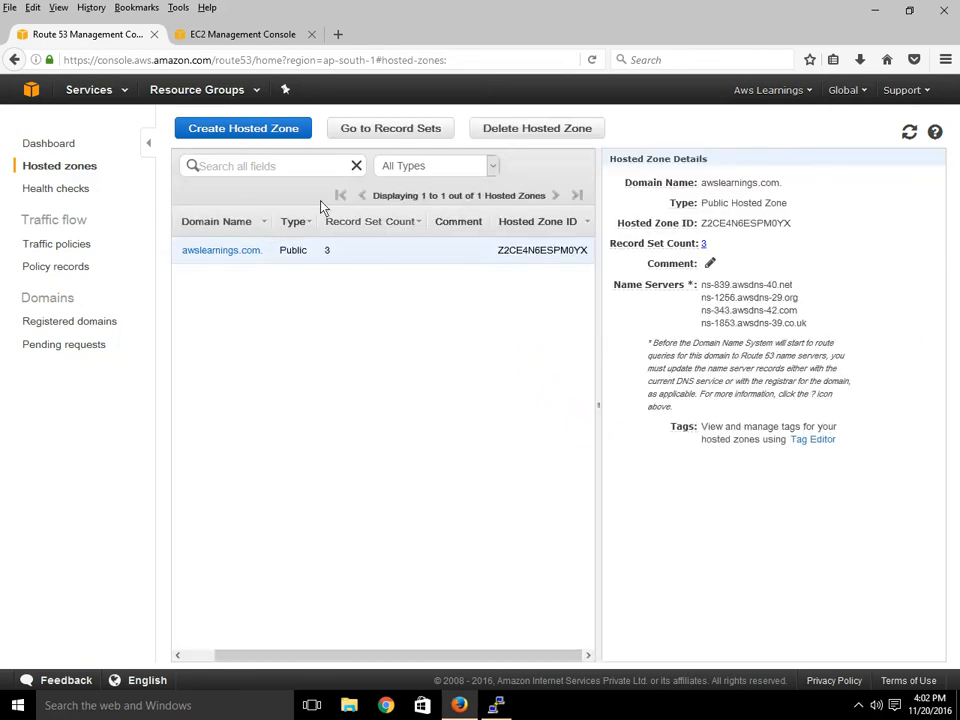
left_click(48, 148)
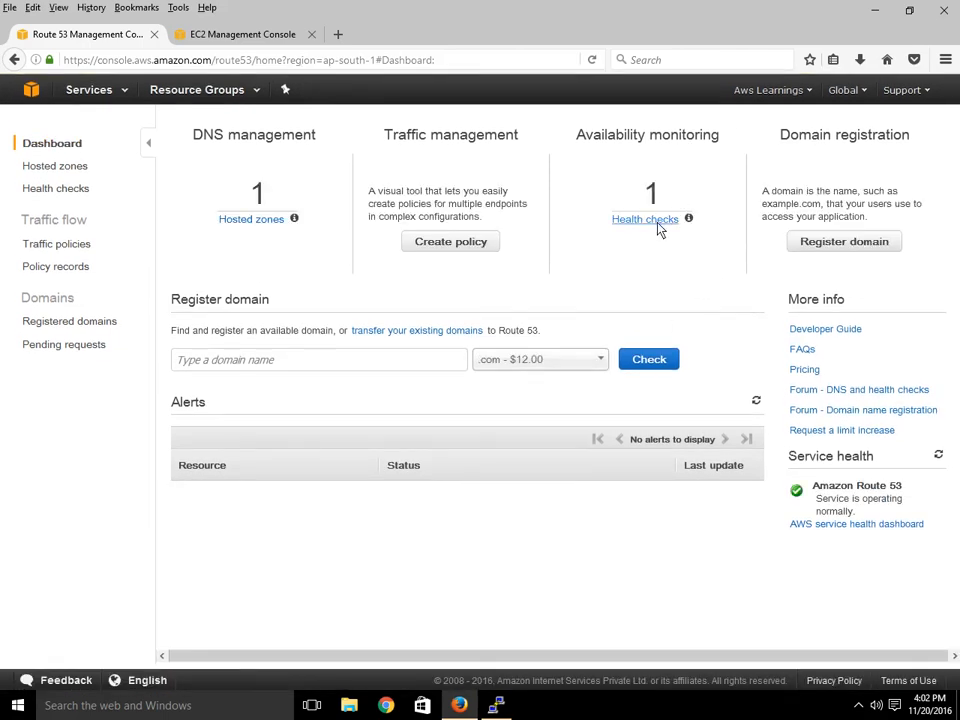
left_click(658, 224)
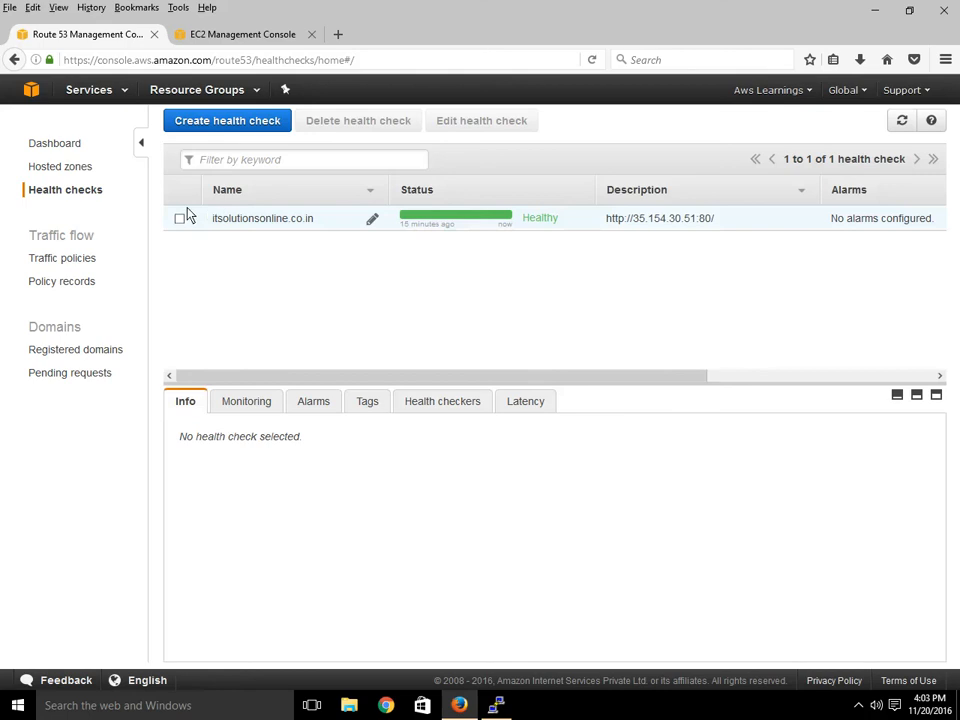
left_click(179, 218)
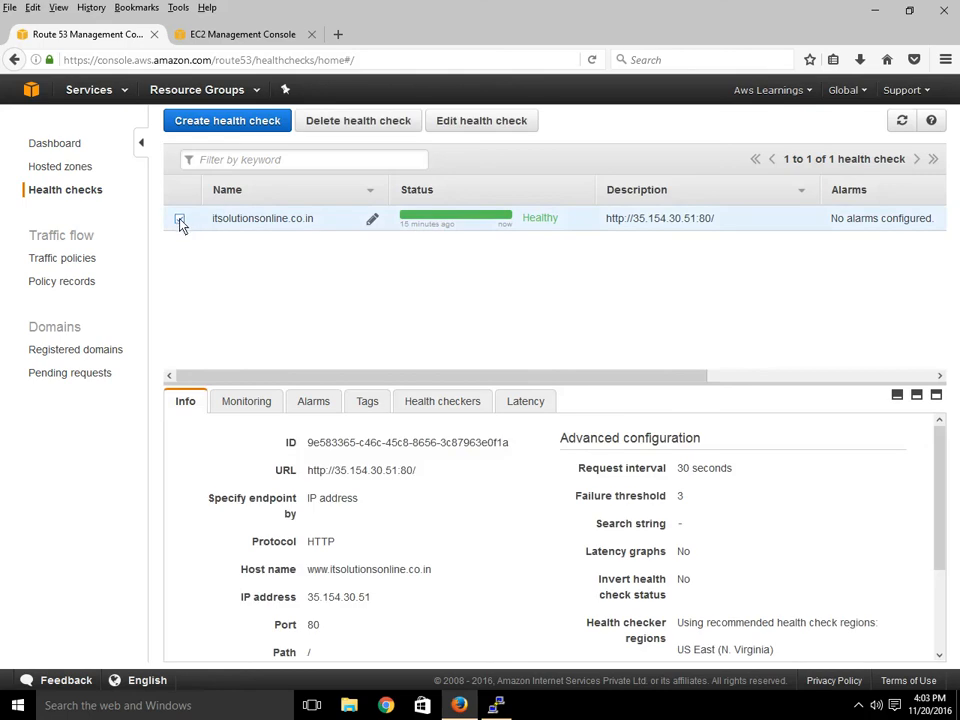
left_click(179, 220)
double_click(178, 221)
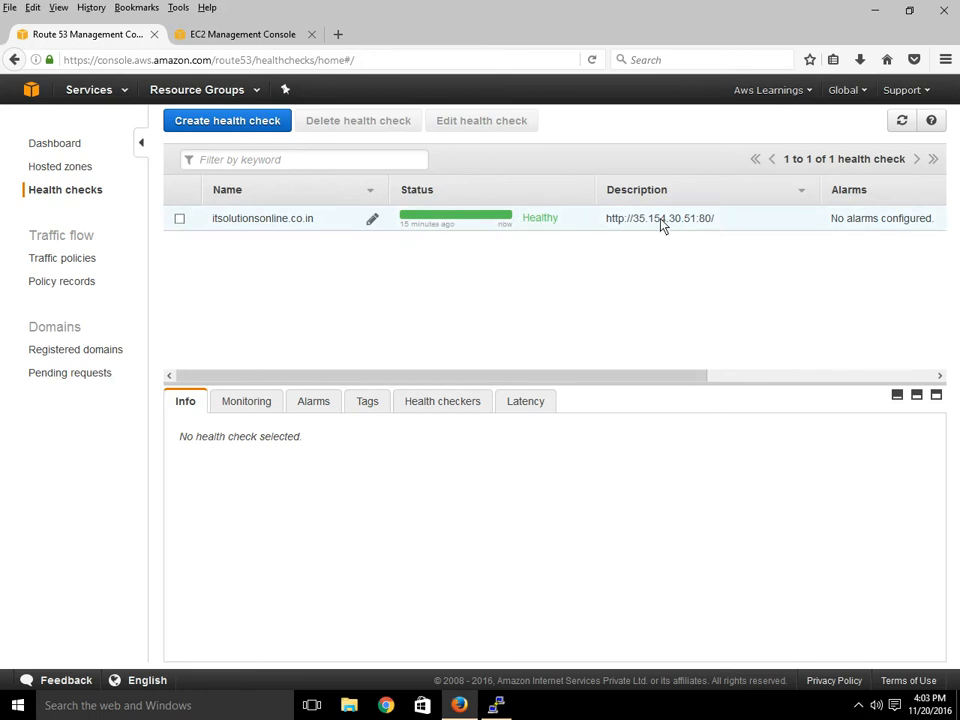
left_click_drag(714, 220, 645, 225)
left_click(665, 225)
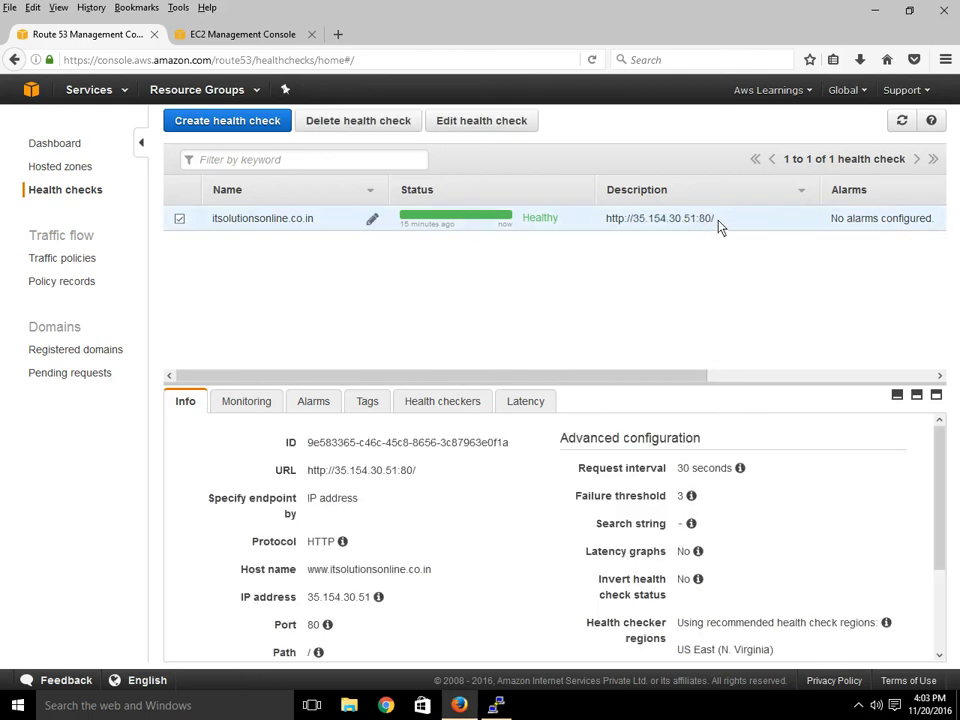
left_click_drag(722, 227, 606, 225)
key("ctrl+c")
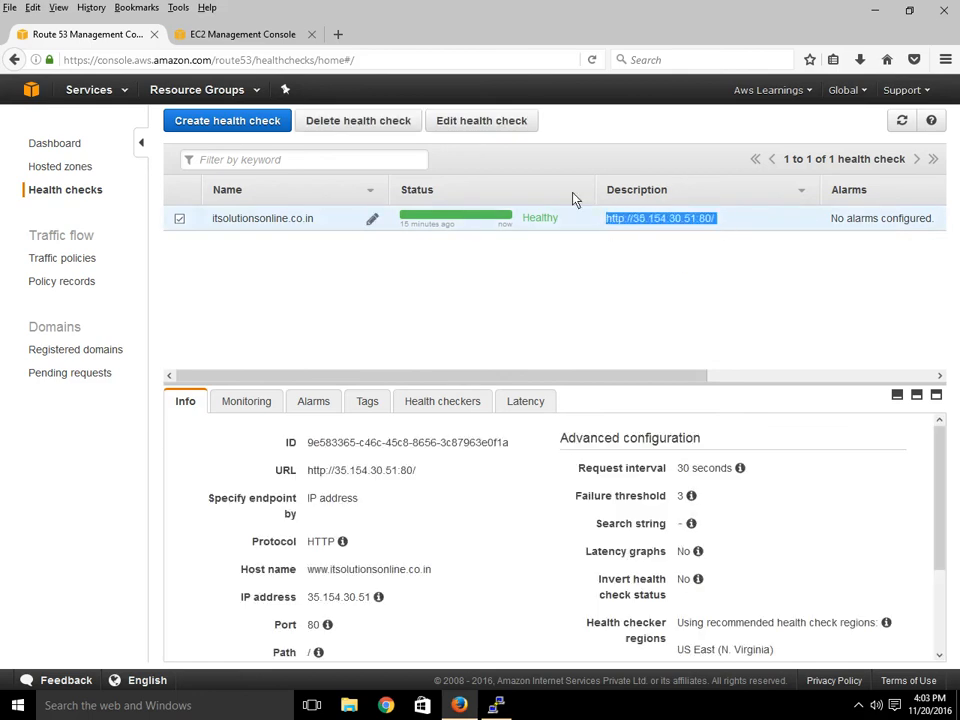
left_click(272, 34)
left_click(338, 35)
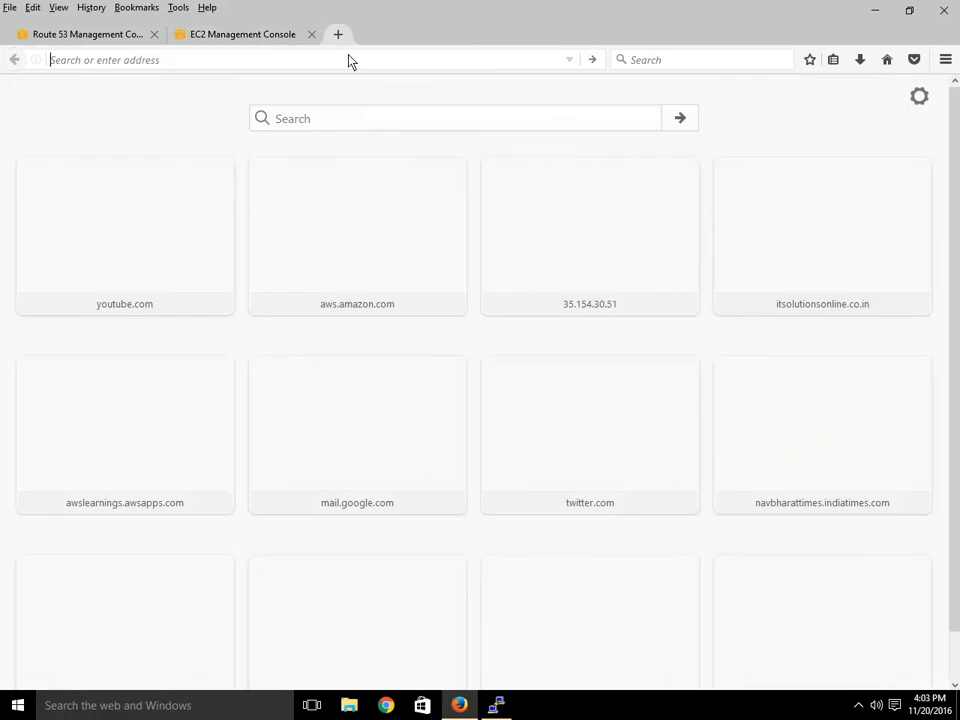
key("ctrl+v")
key("Return")
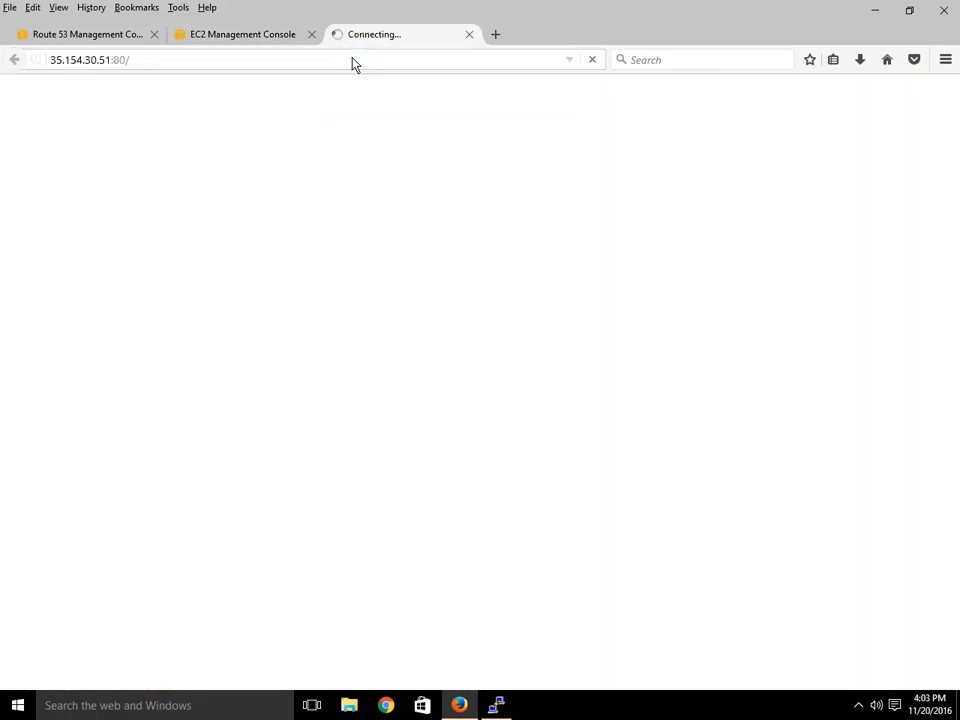
left_click(469, 34)
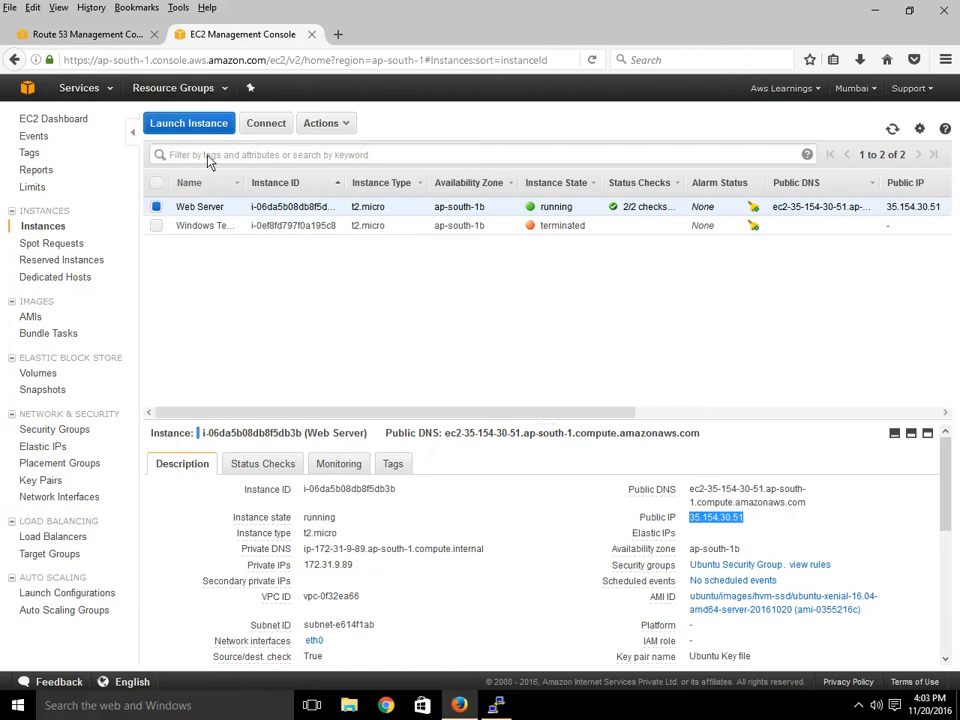
left_click(86, 34)
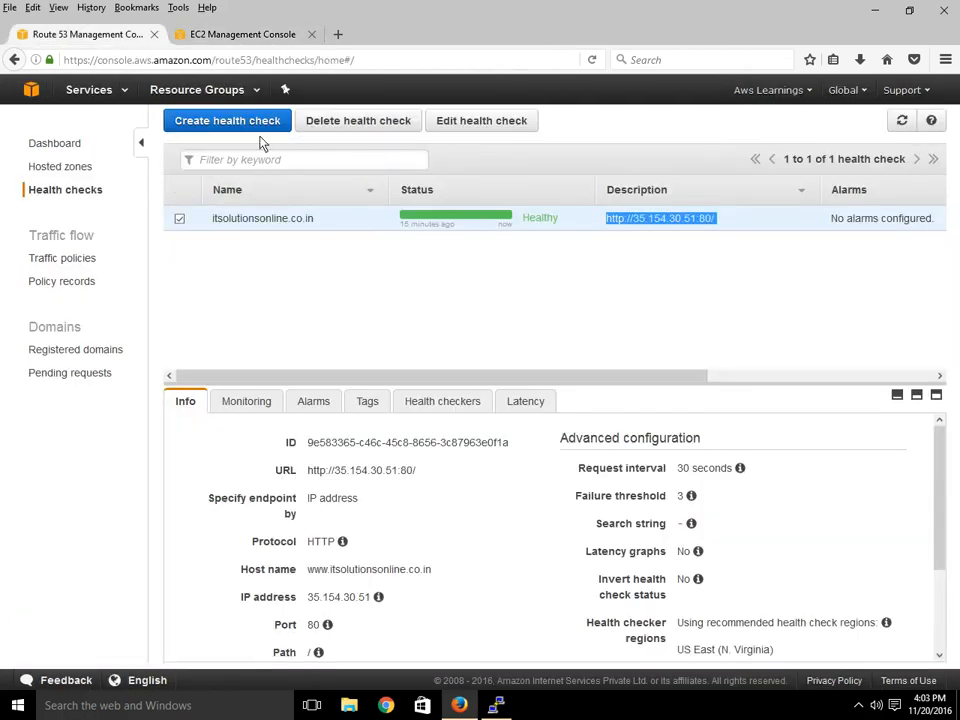
Start a new health check named awslearnings.
left_click(259, 122)
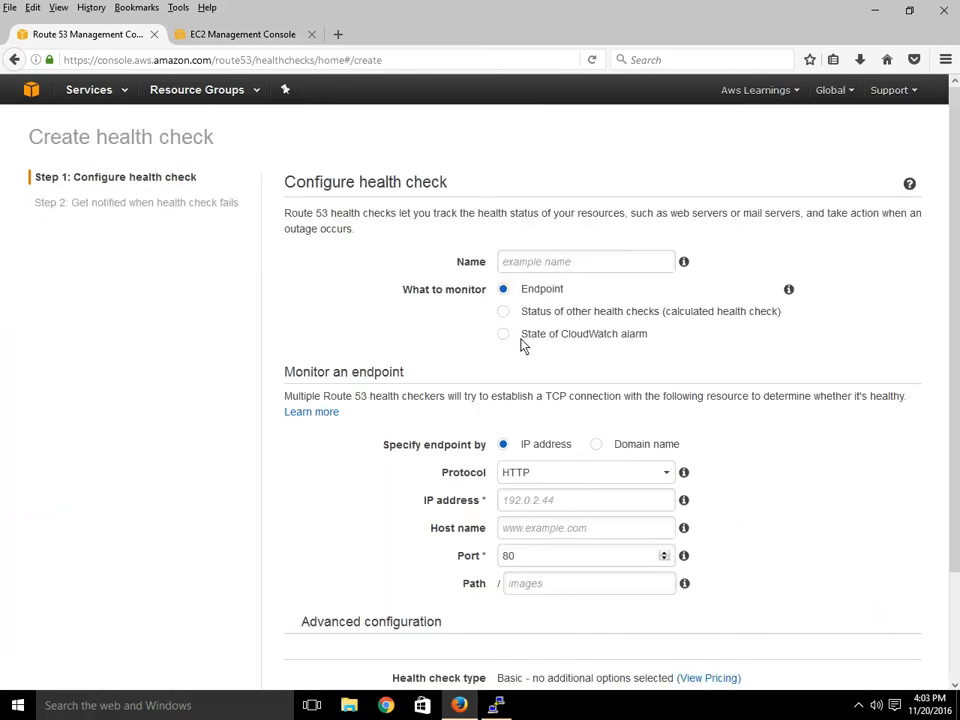
left_click(560, 266)
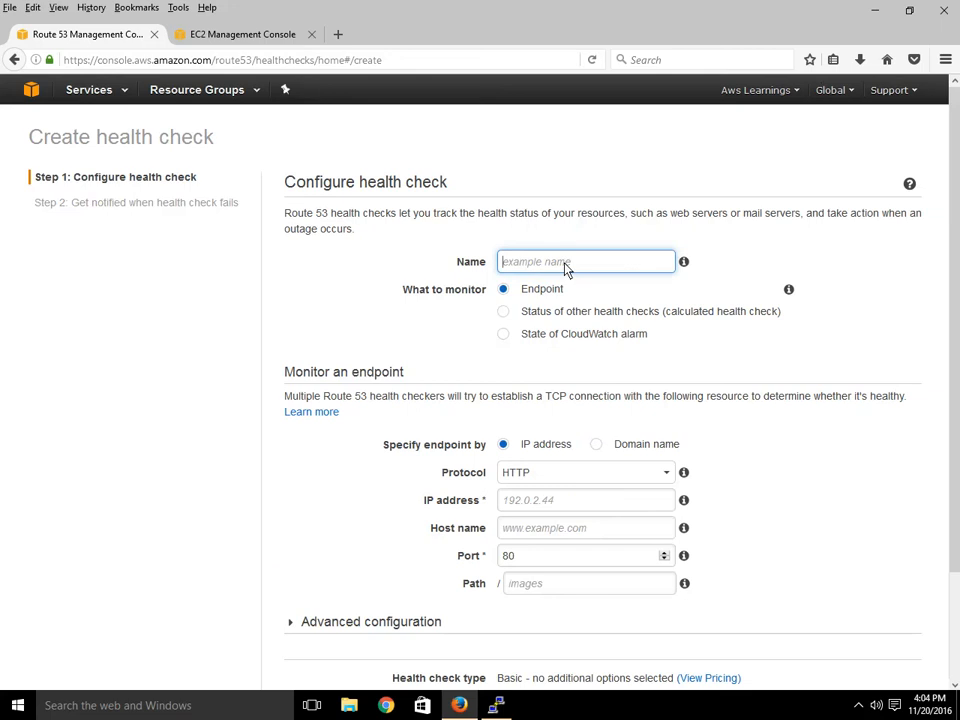
type("awslearnings")
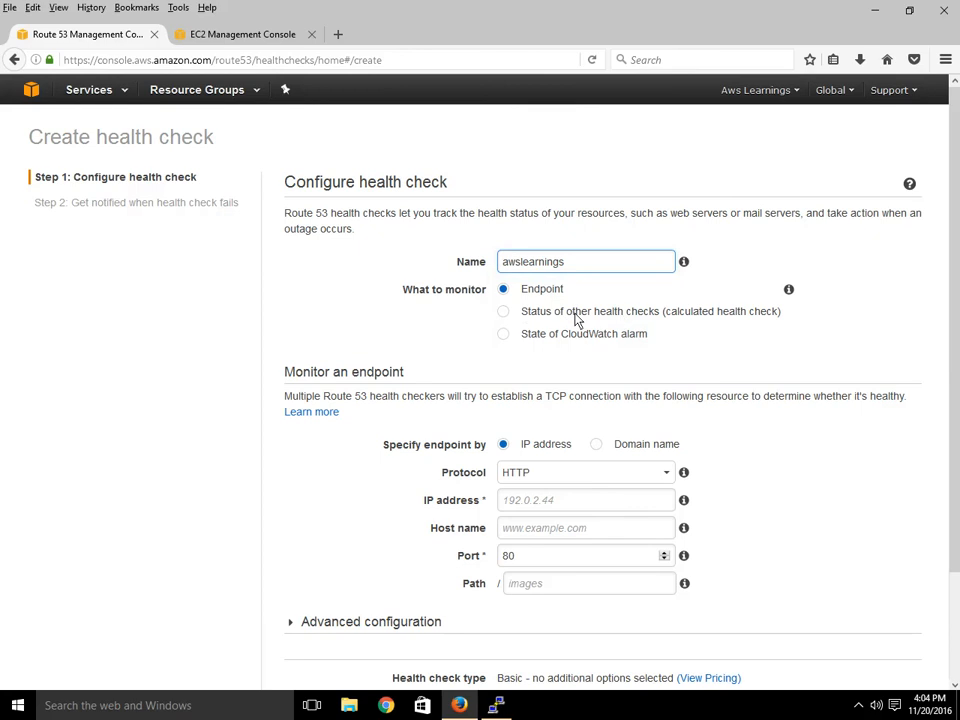
left_click(533, 318)
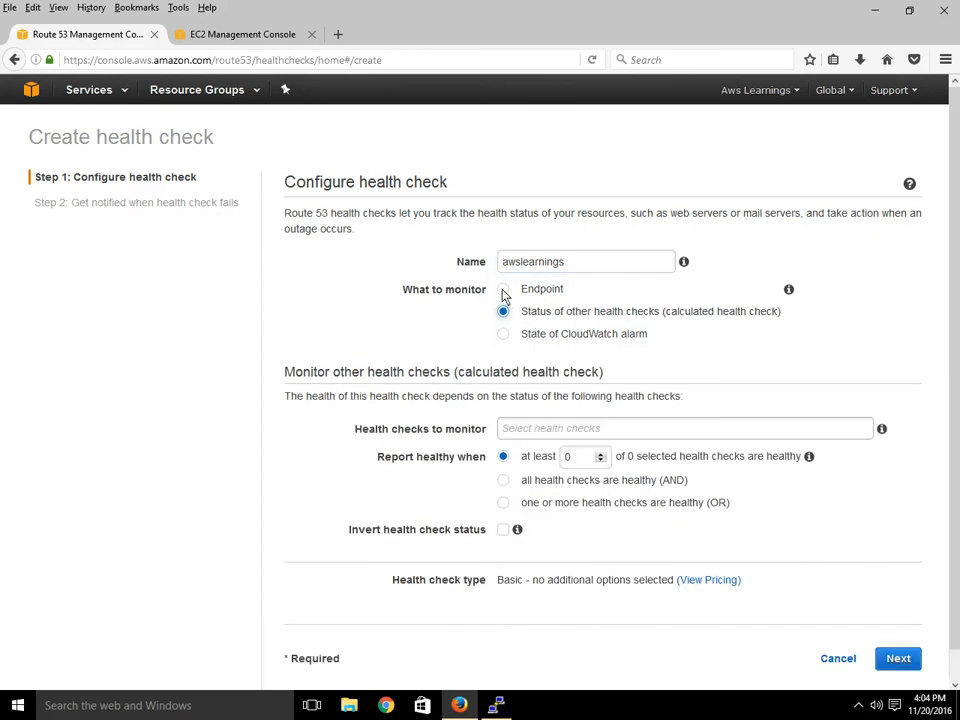
left_click(503, 291)
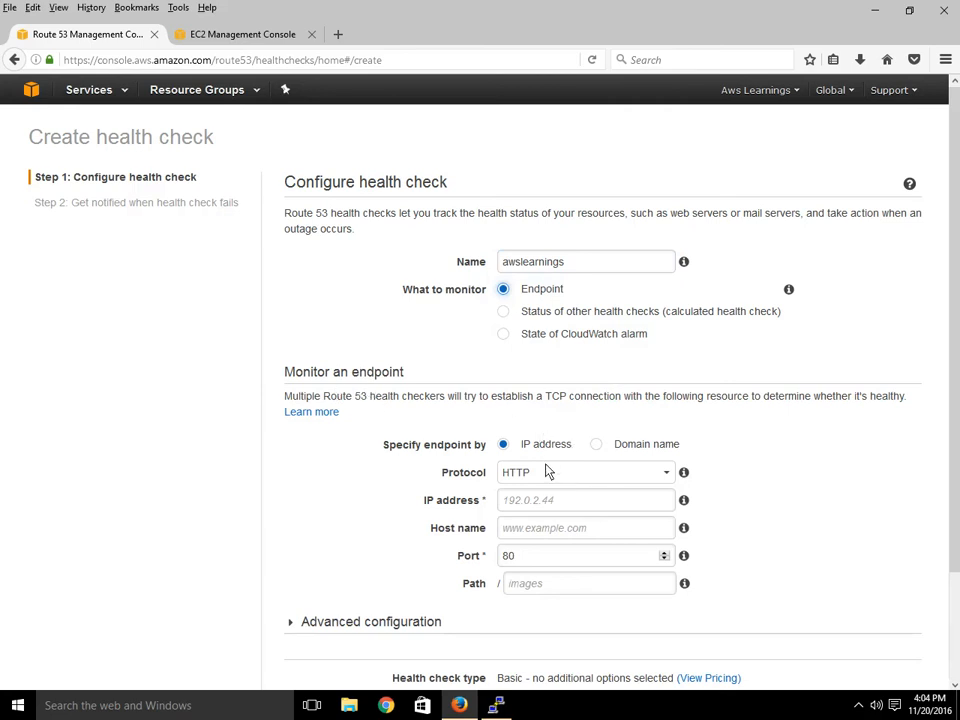
left_click(597, 445)
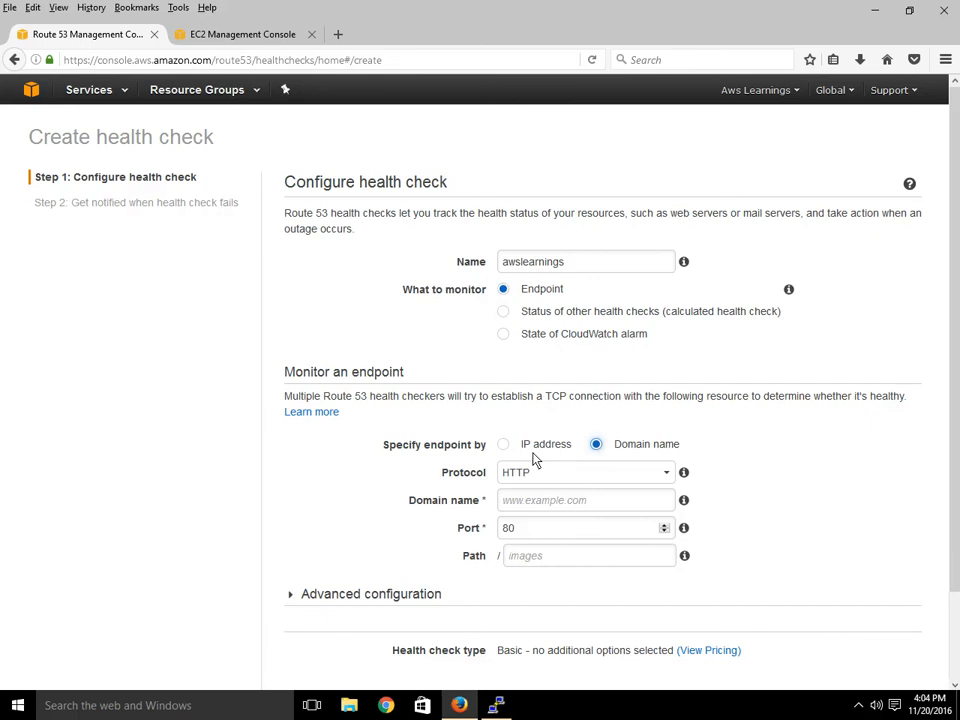
left_click(593, 506)
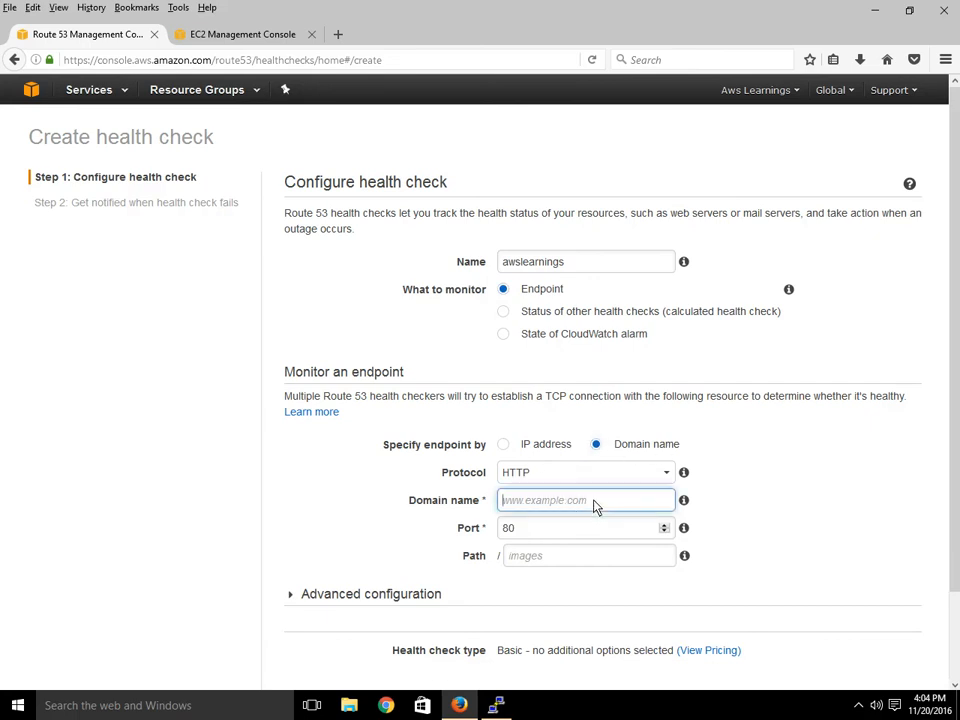
type("www.awslearnings.com")
scroll(609, 568, "down", 1)
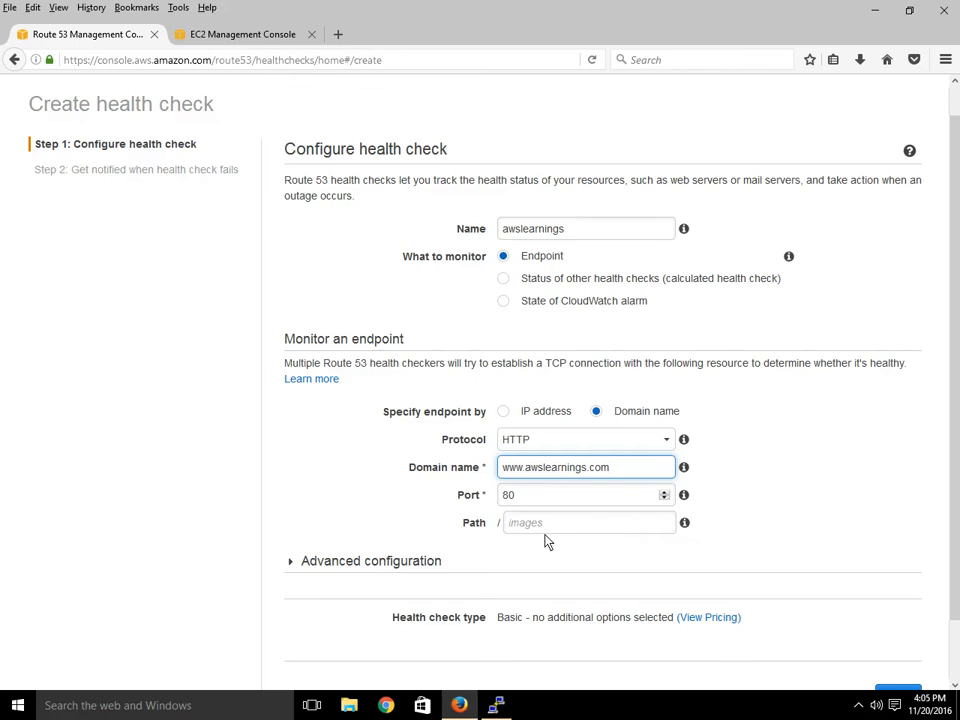
scroll(657, 590, "down", 1)
scroll(657, 594, "up", 1)
Expand advanced settings, keeping 30-second interval, failure threshold 3 and recommended checker regions.
left_click(398, 564)
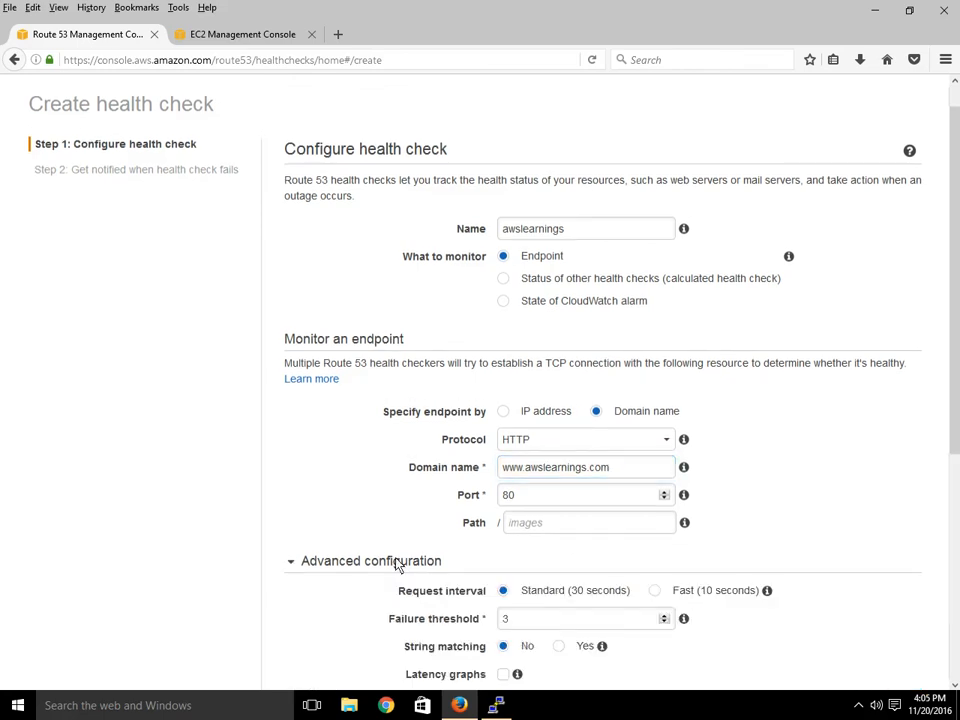
scroll(879, 520, "down", 3)
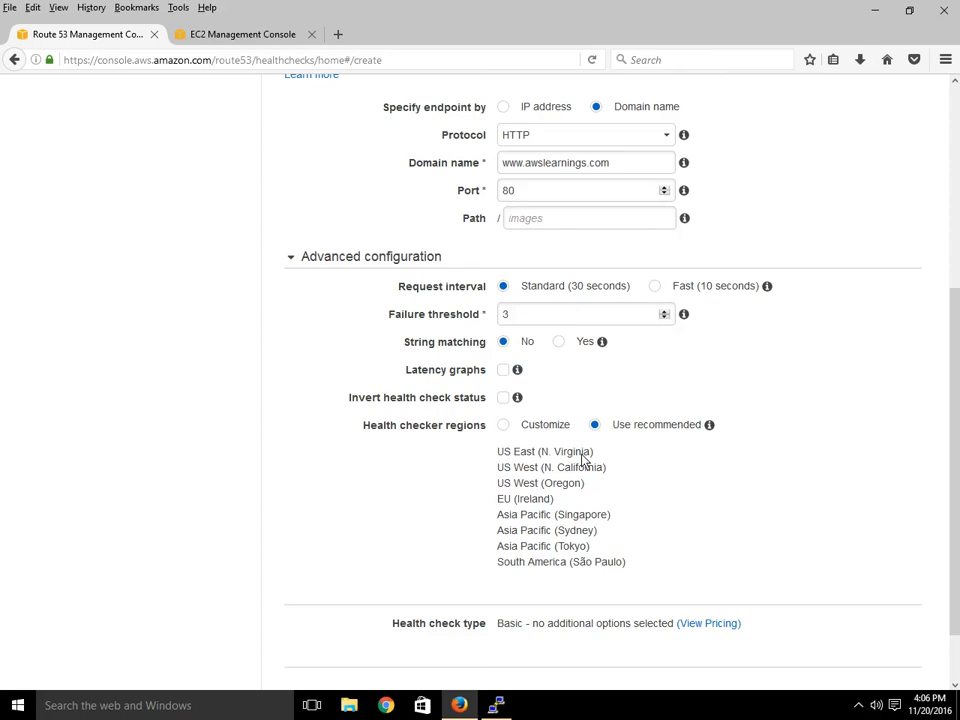
left_click(503, 425)
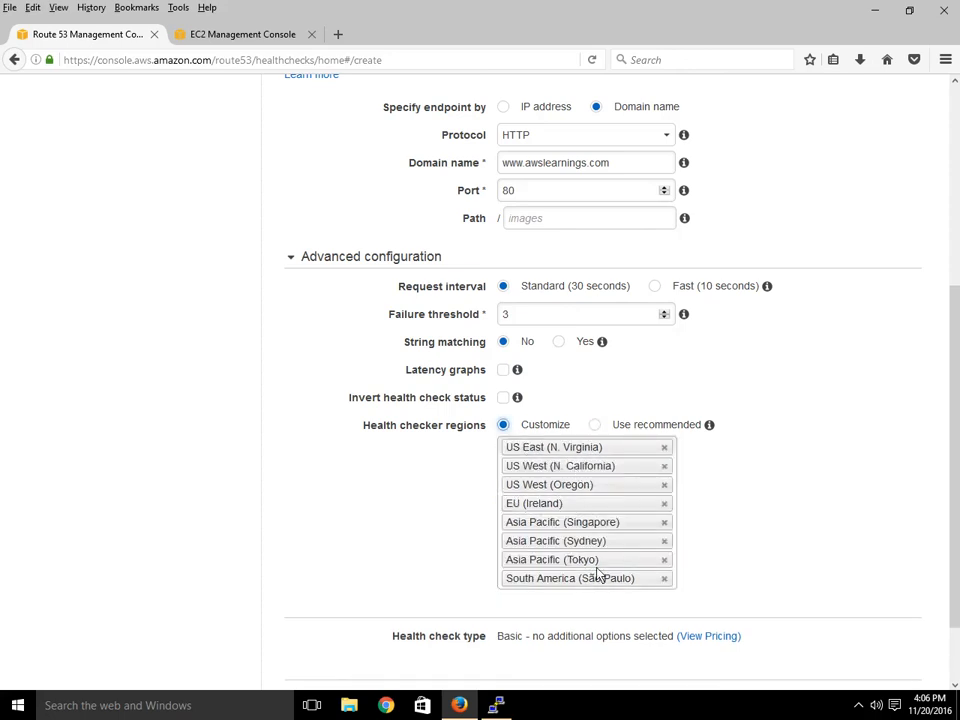
left_click(596, 425)
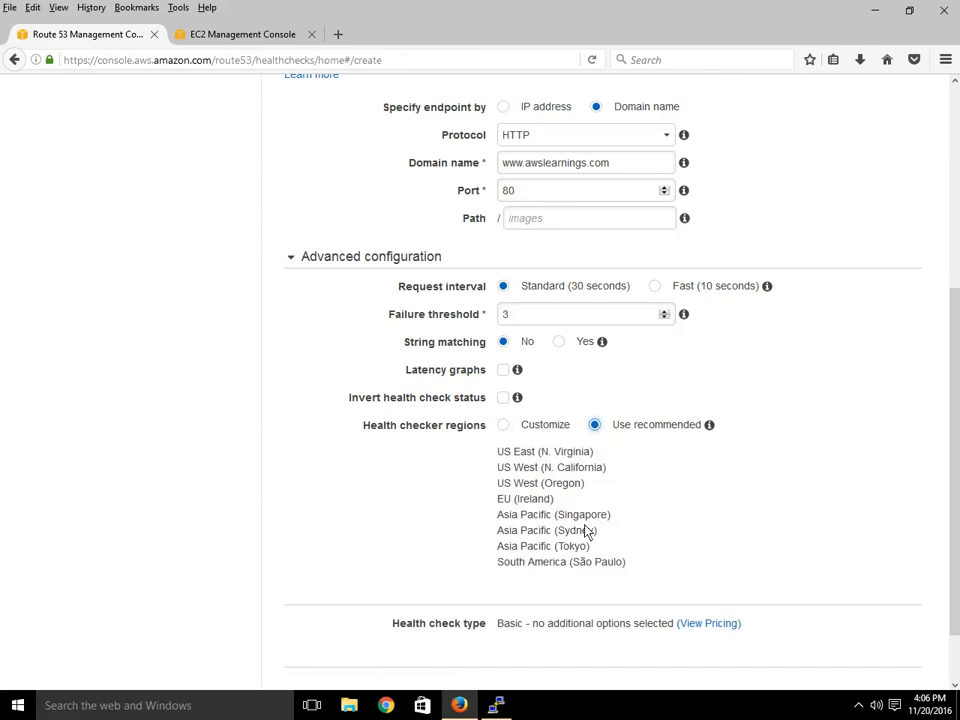
scroll(686, 542, "down", 2)
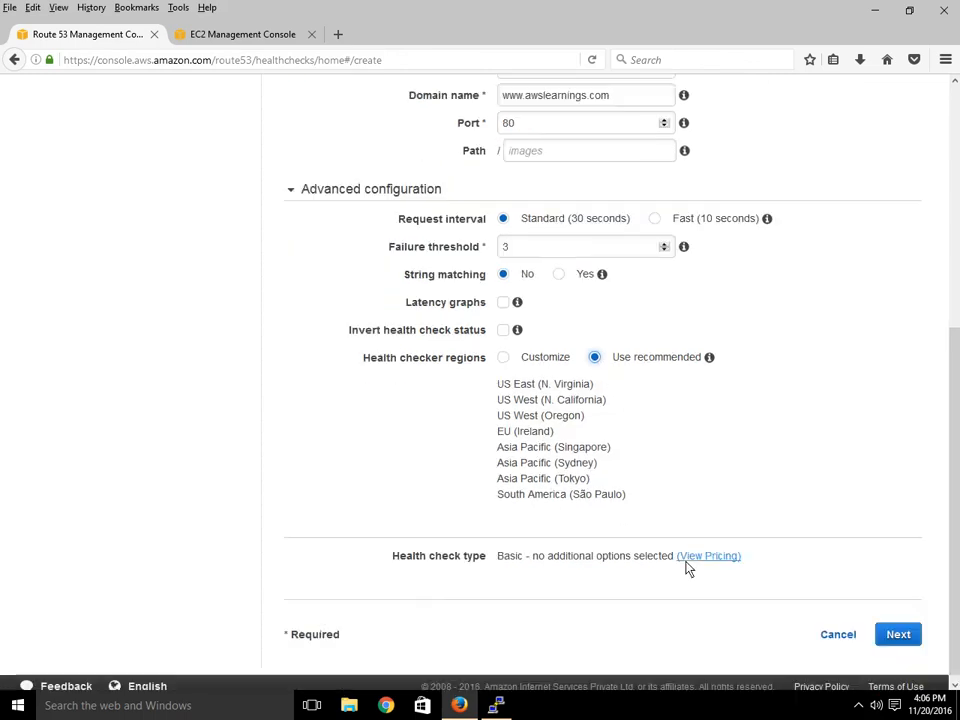
Enable an alarm notifying a new SNS topic WebsiteAlert and enter the recipient's e-mail address.
left_click(898, 636)
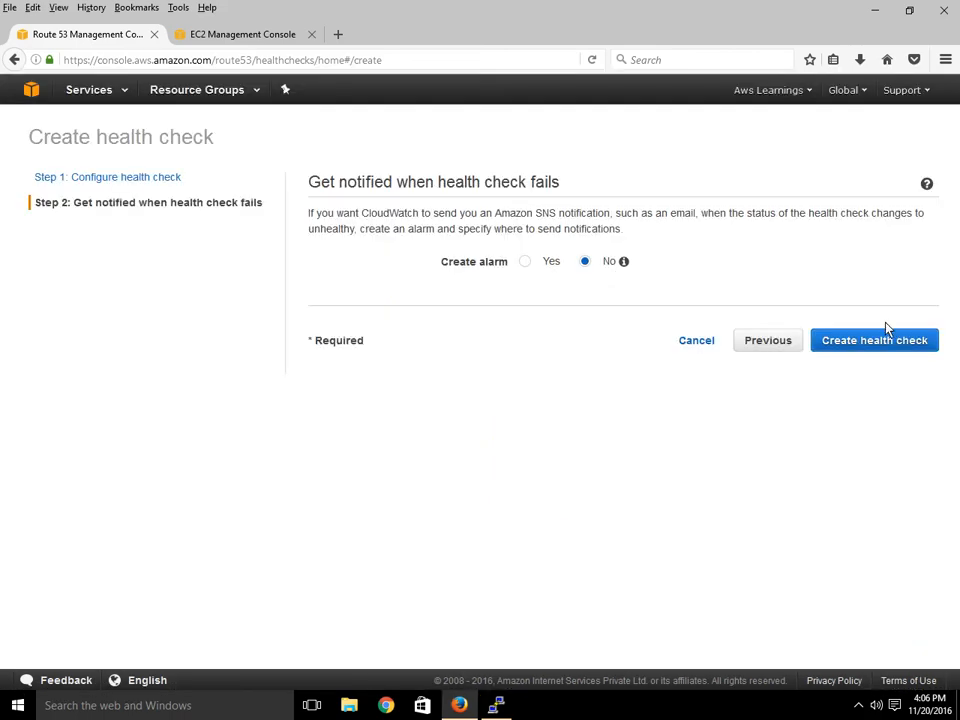
left_click(525, 262)
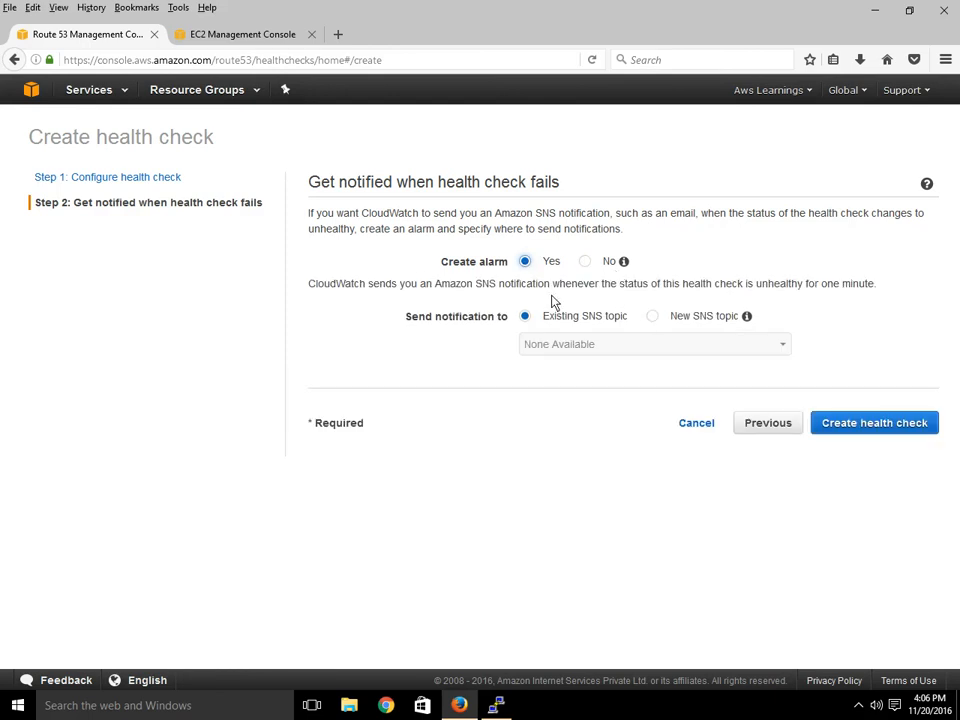
left_click(655, 320)
left_click(600, 347)
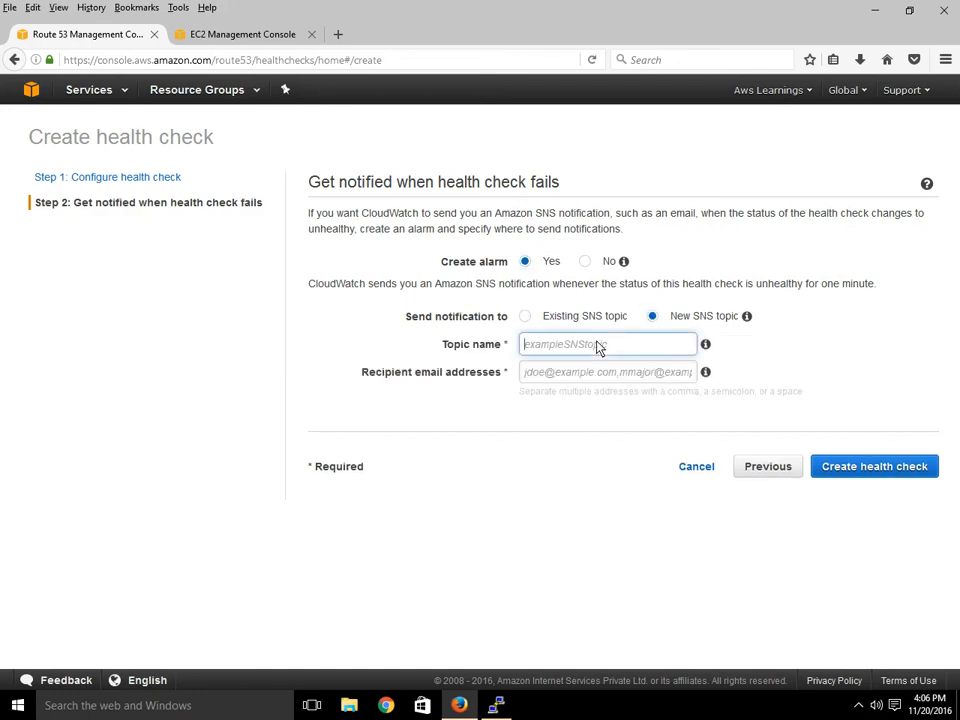
type("We")
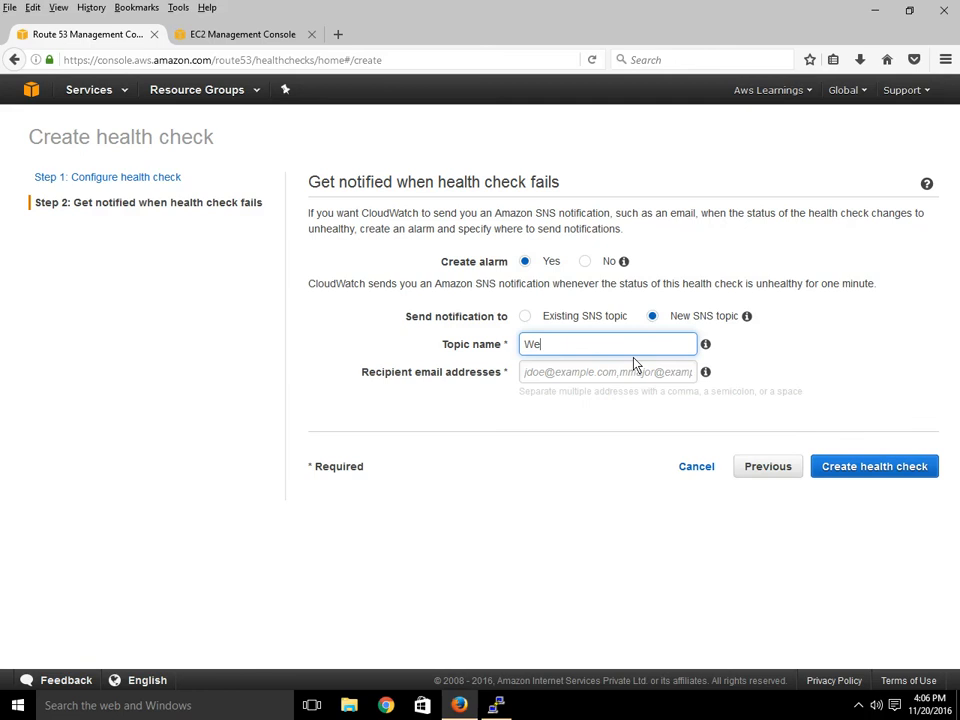
type("bsiteAlert")
key("Tab")
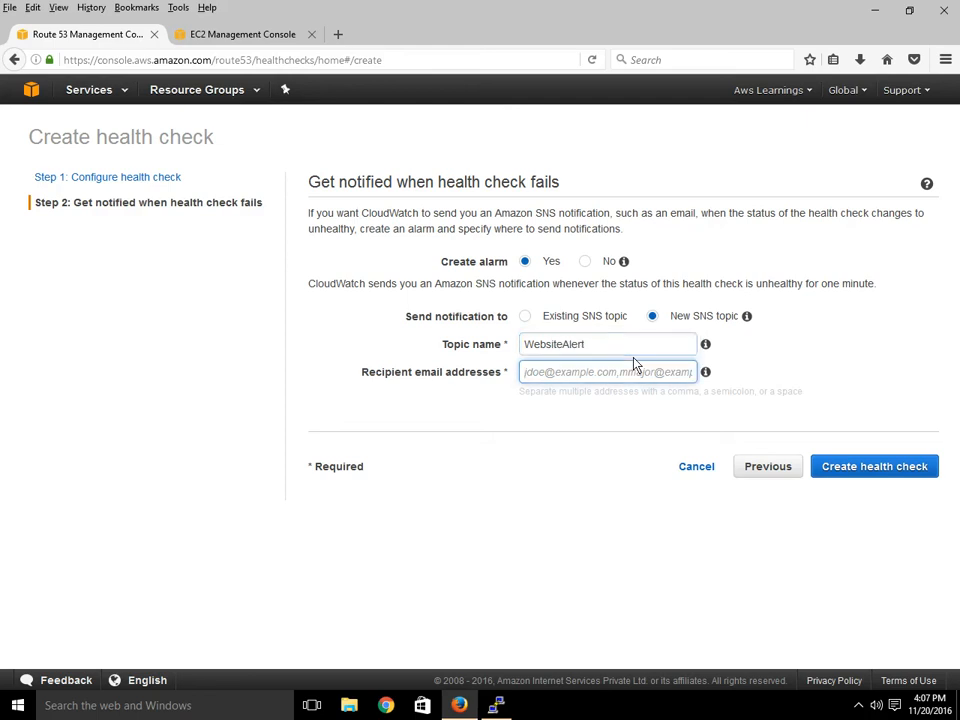
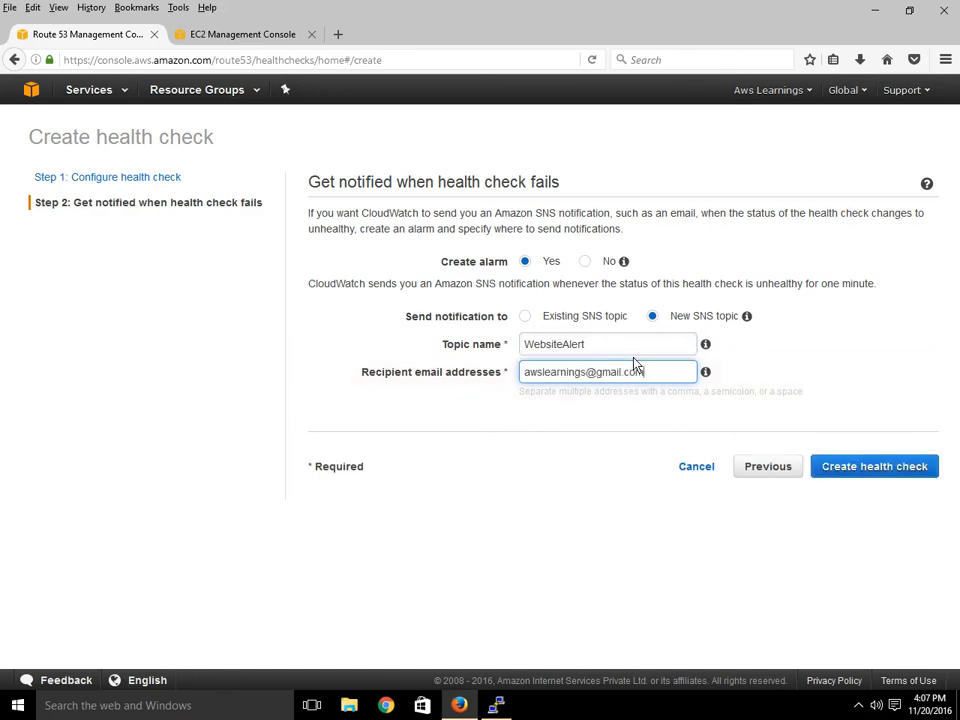
Create the awslearnings health check and select it in the list to view its details.
left_click(866, 470)
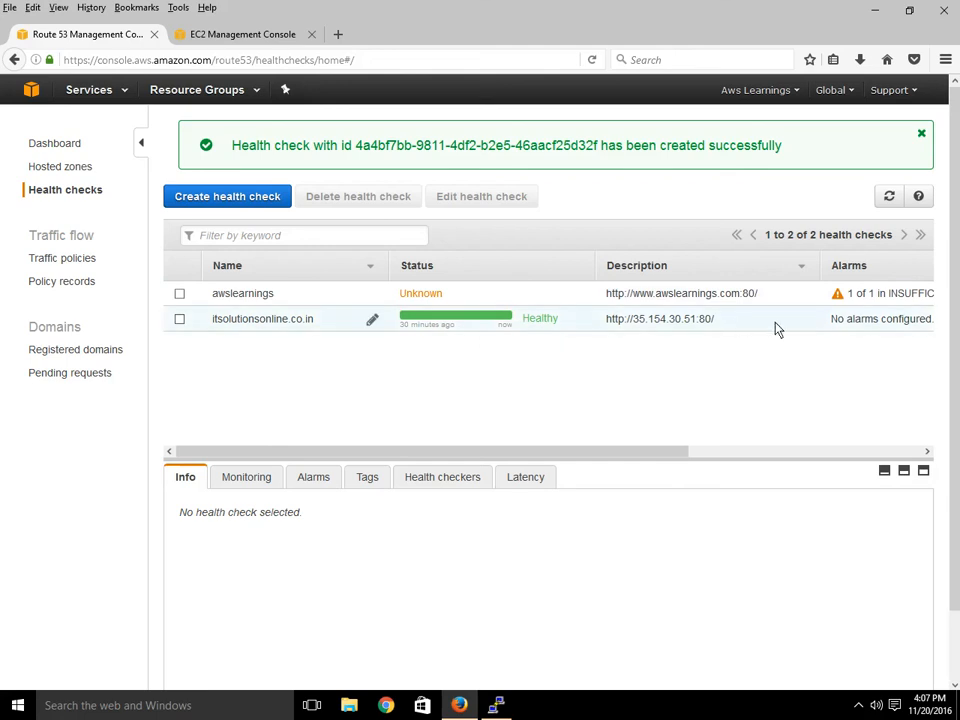
left_click(467, 298)
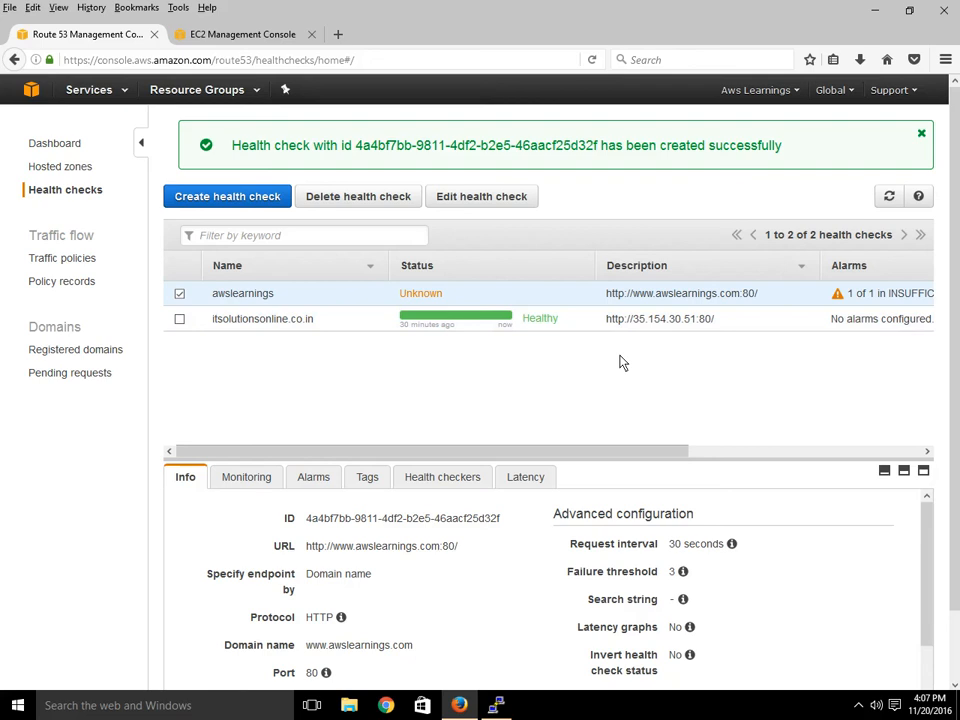
Review the awslearnings health check's Monitoring, Alarms and Tags tabs.
scroll(612, 532, "down", 1)
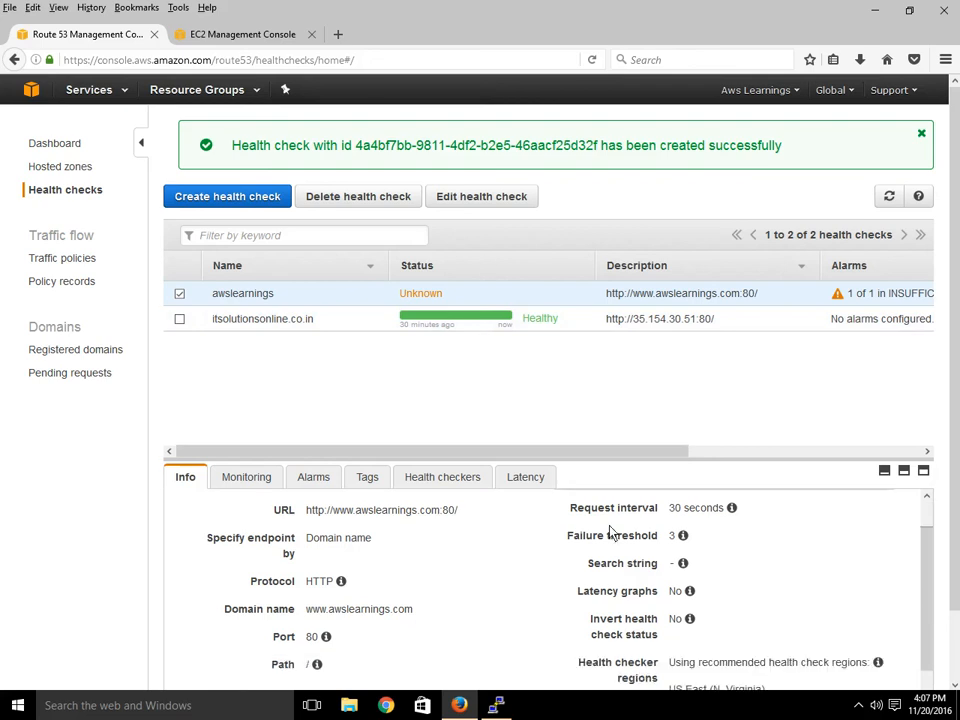
scroll(612, 532, "down", 2)
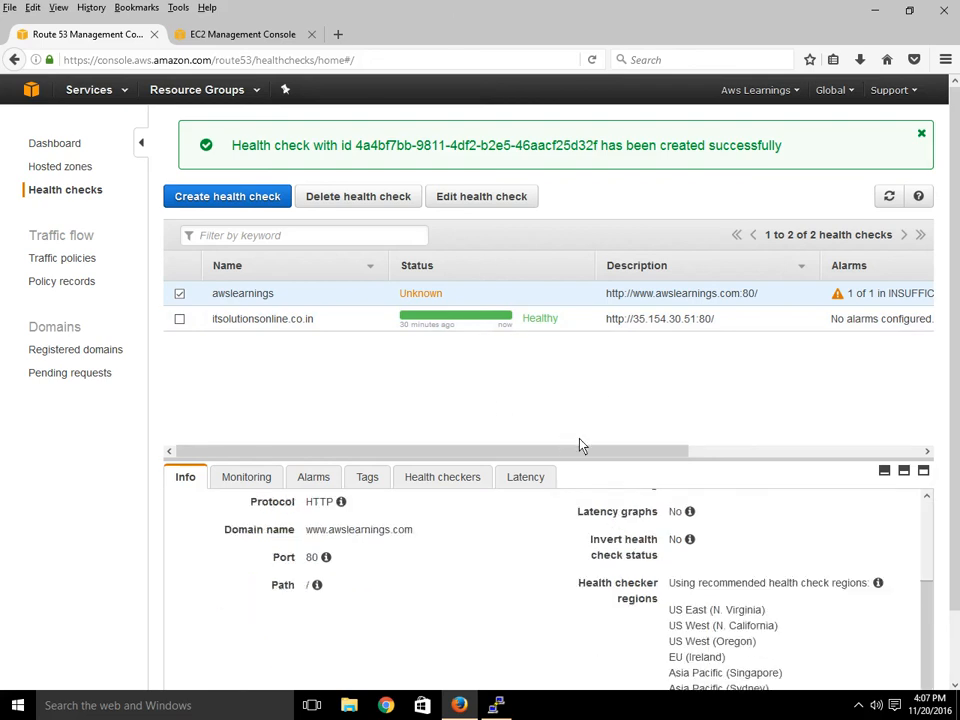
left_click(249, 479)
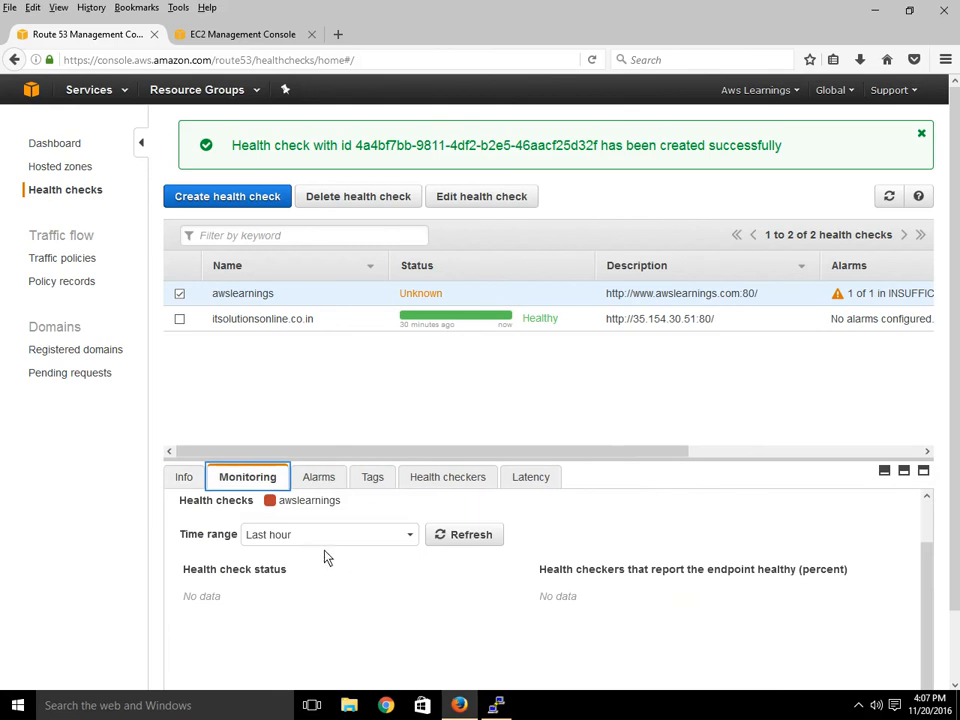
left_click(333, 482)
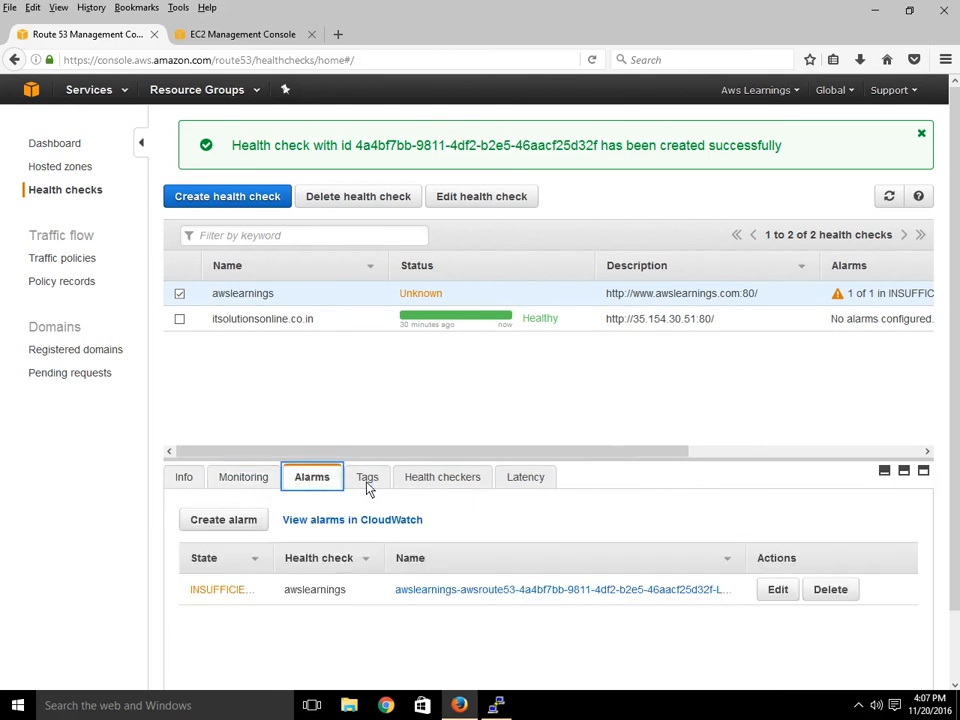
left_click(372, 484)
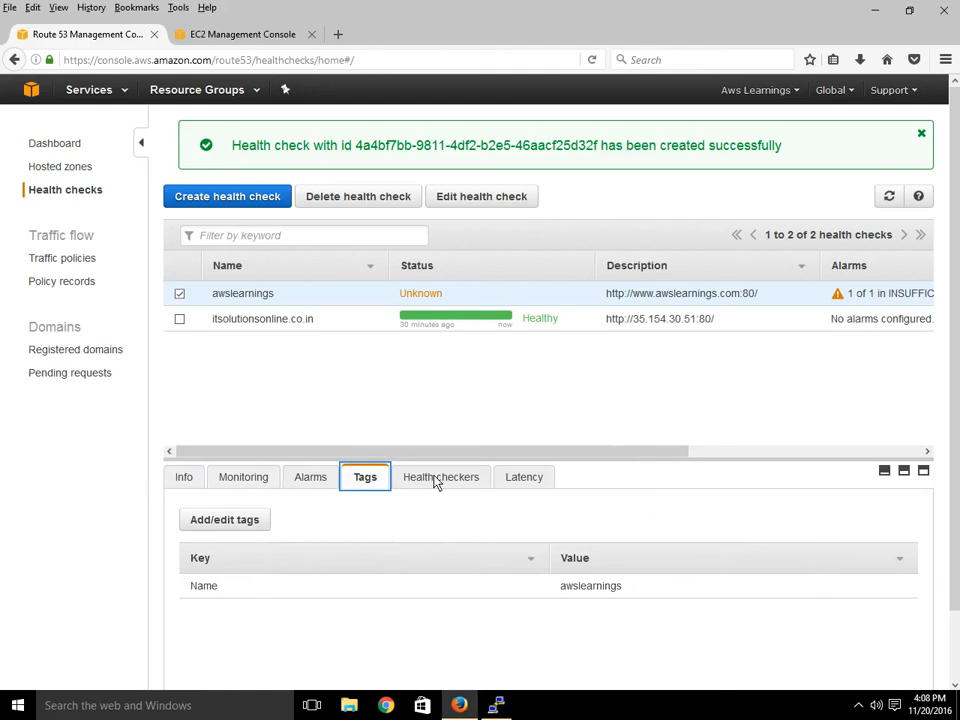
Check its health checkers and latency graphs, then return to the Info details.
left_click(437, 479)
scroll(636, 590, "down", 5)
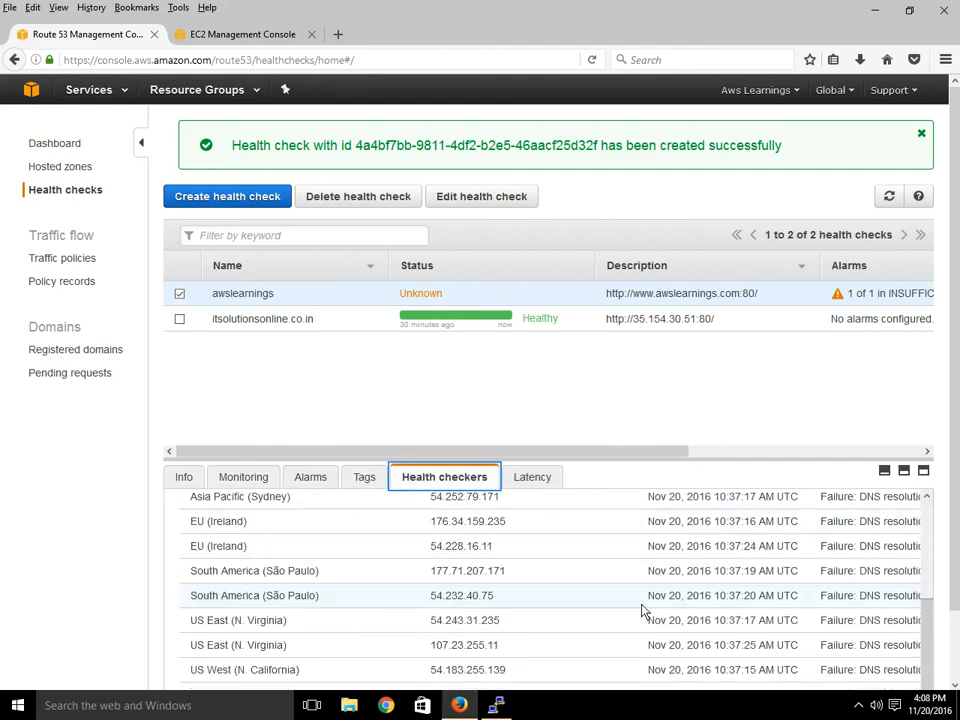
scroll(642, 610, "up", 1)
scroll(643, 613, "down", 2)
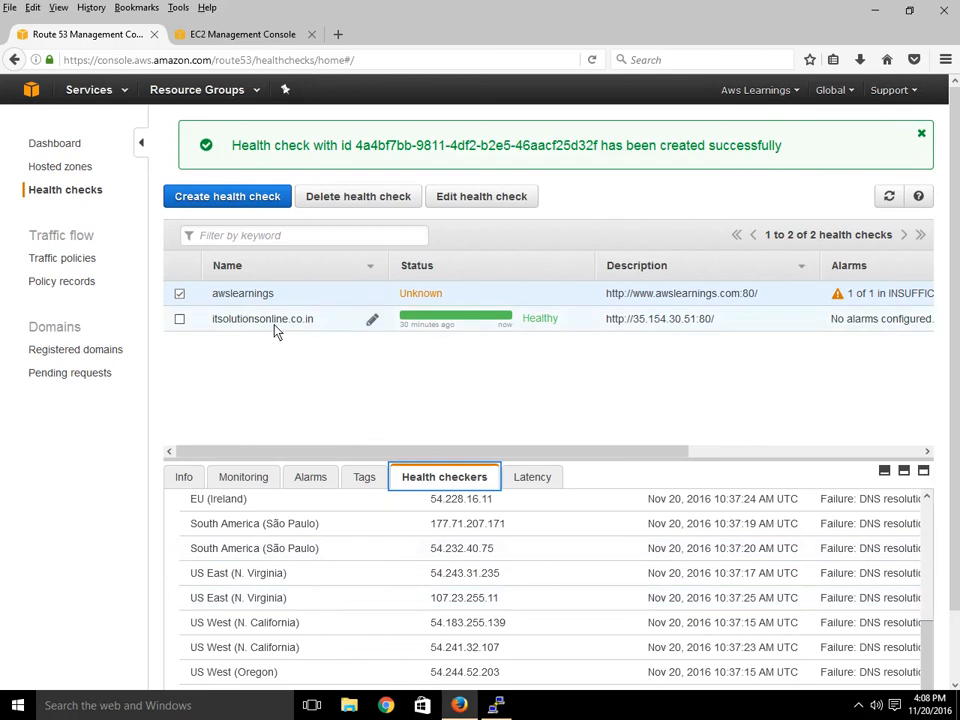
scroll(598, 586, "up", 5)
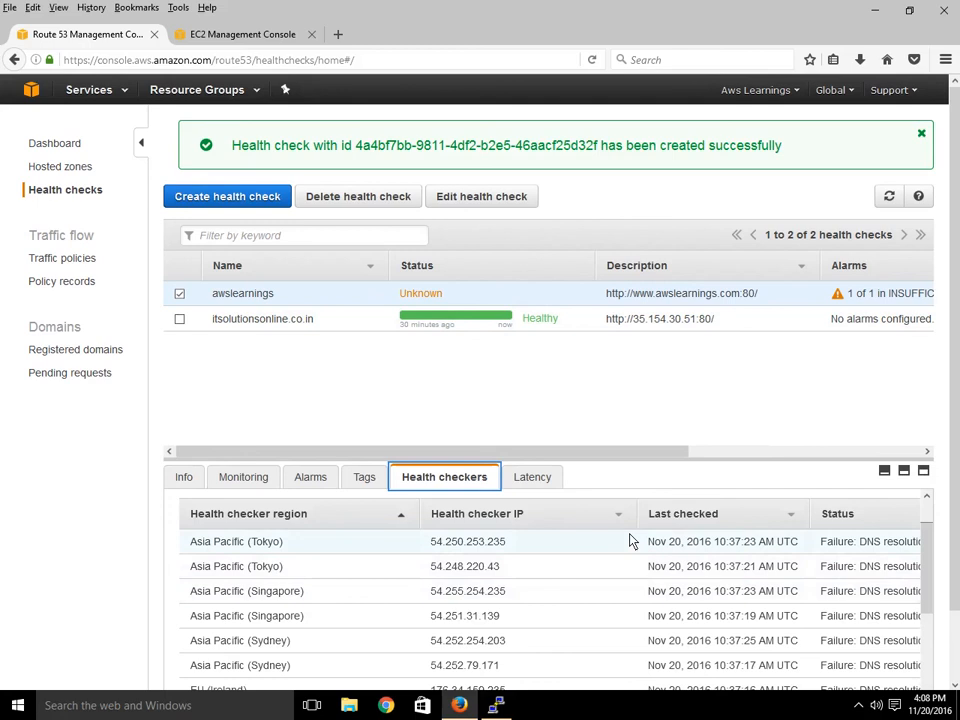
scroll(630, 540, "down", 4)
left_click(536, 478)
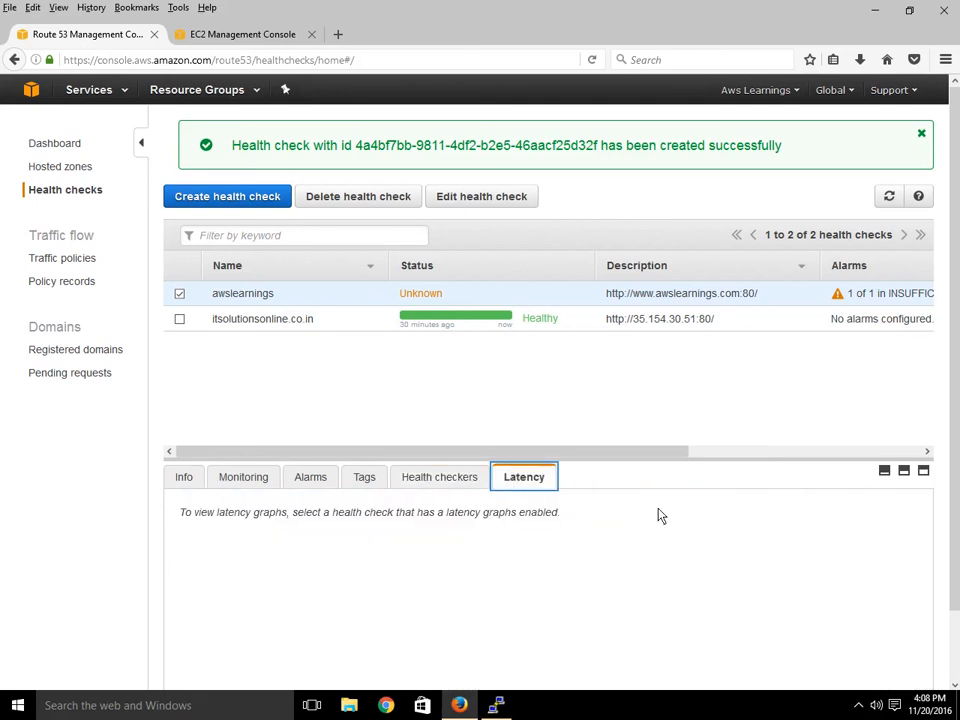
left_click(185, 480)
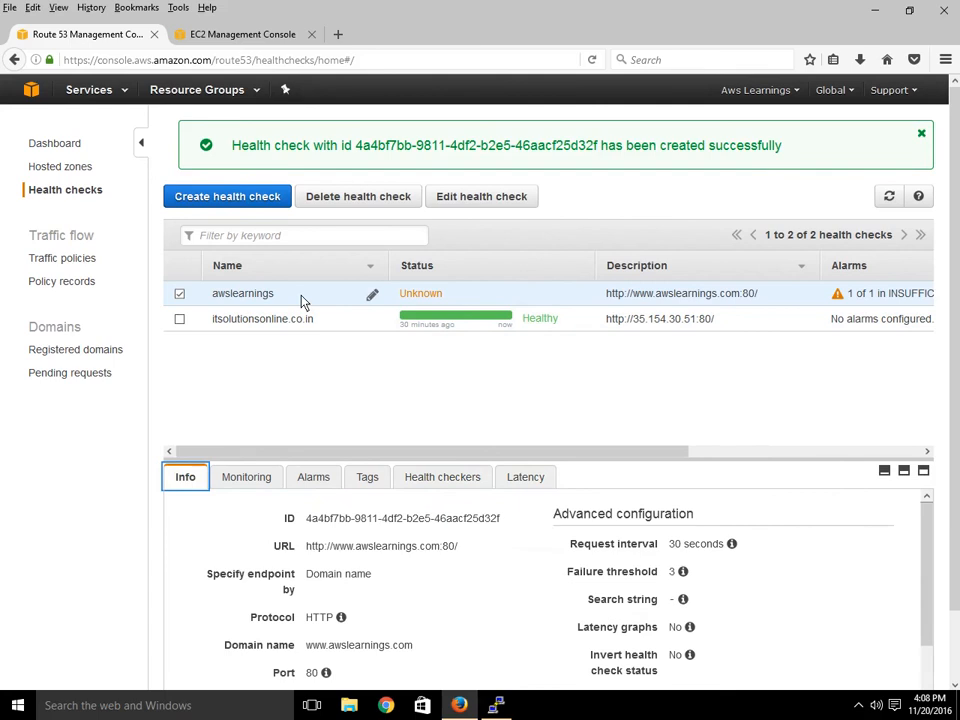
From the Route 53 dashboard, wait out the slow page and start creating a traffic policy.
left_click(60, 144)
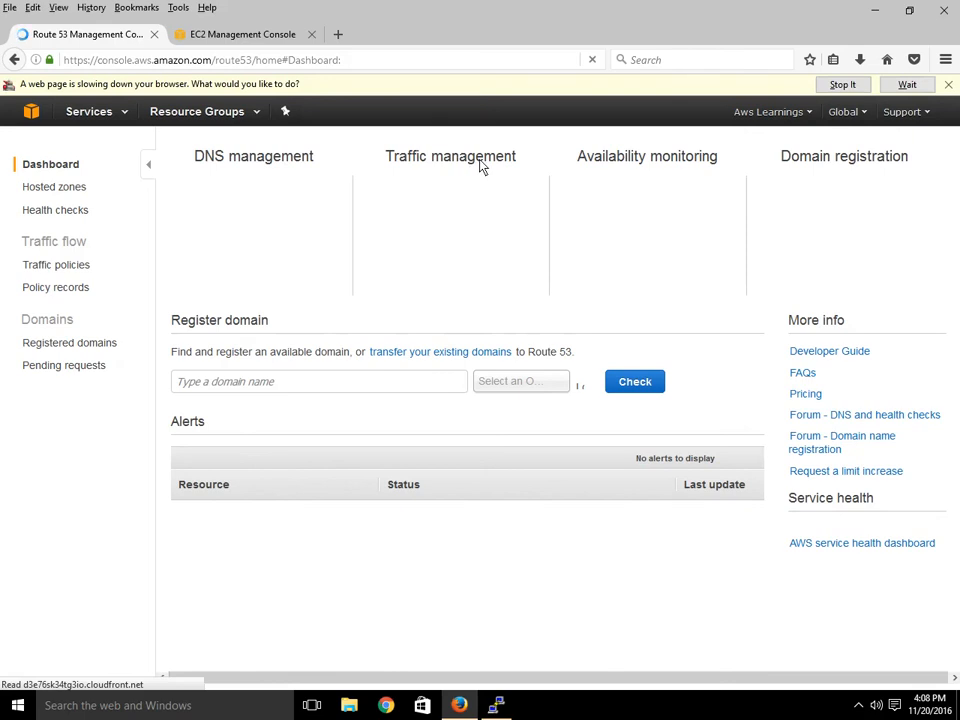
left_click(910, 90)
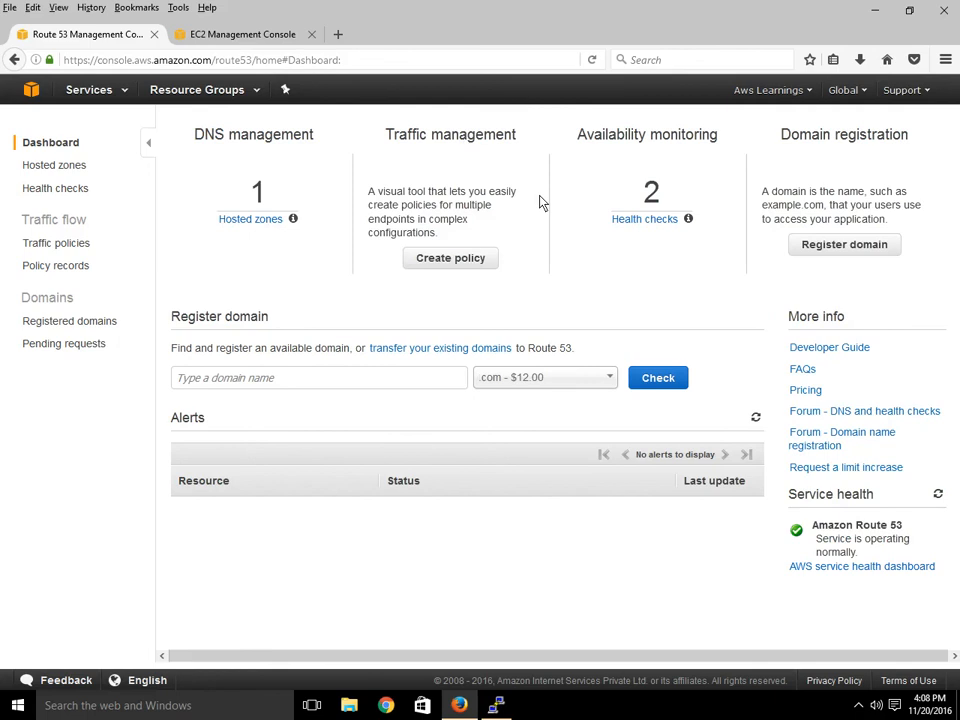
left_click(462, 262)
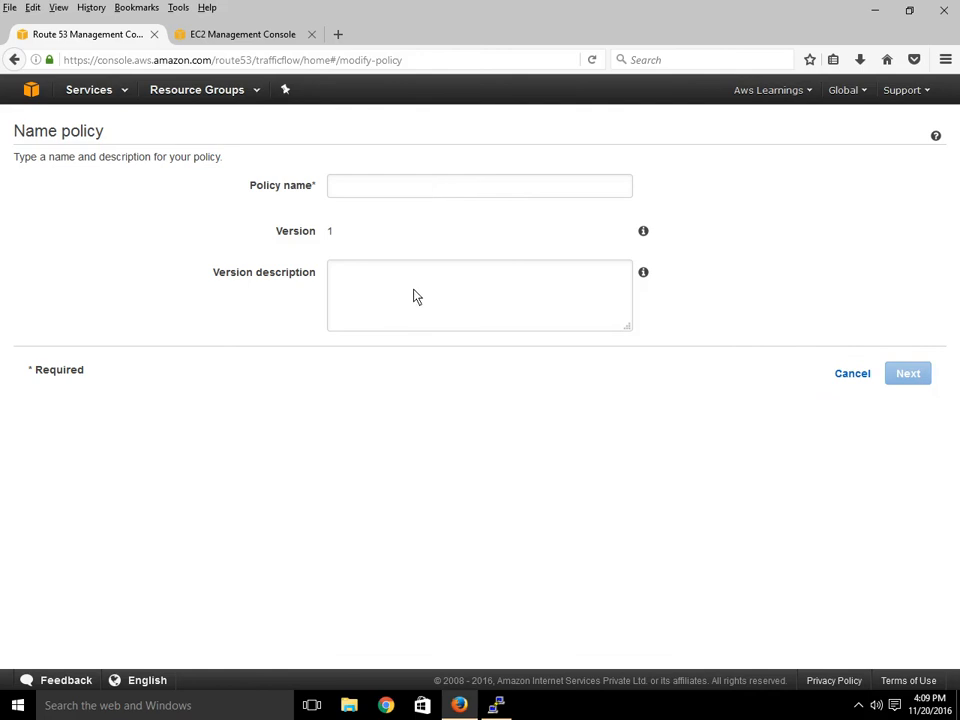
Name the new traffic policy 'AwsLearnings' and continue to the policy editor.
left_click(359, 191)
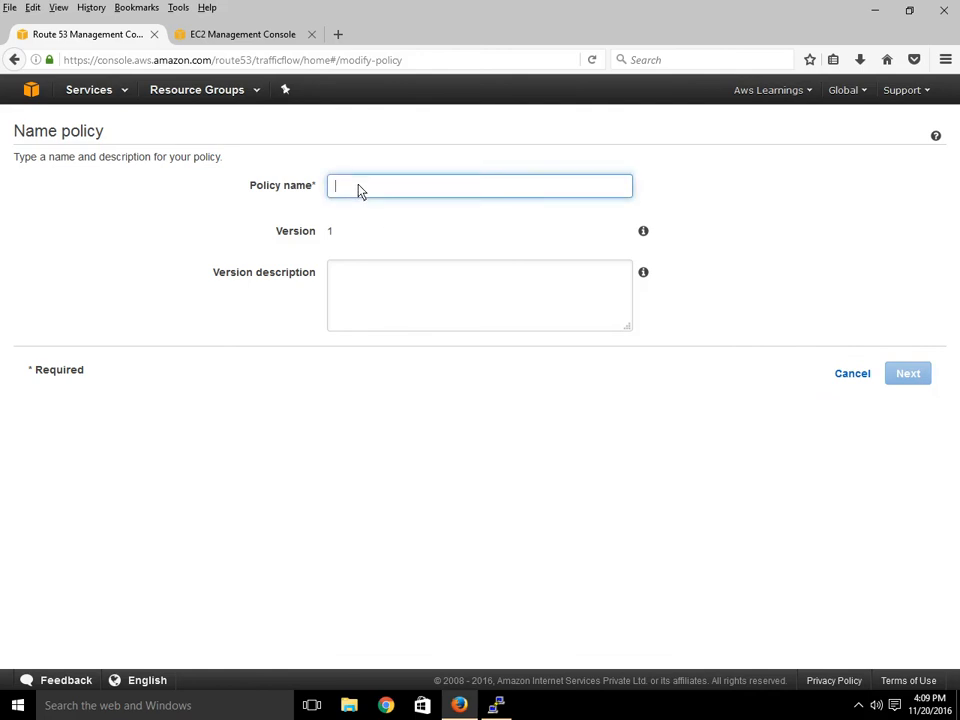
type("AwsLear")
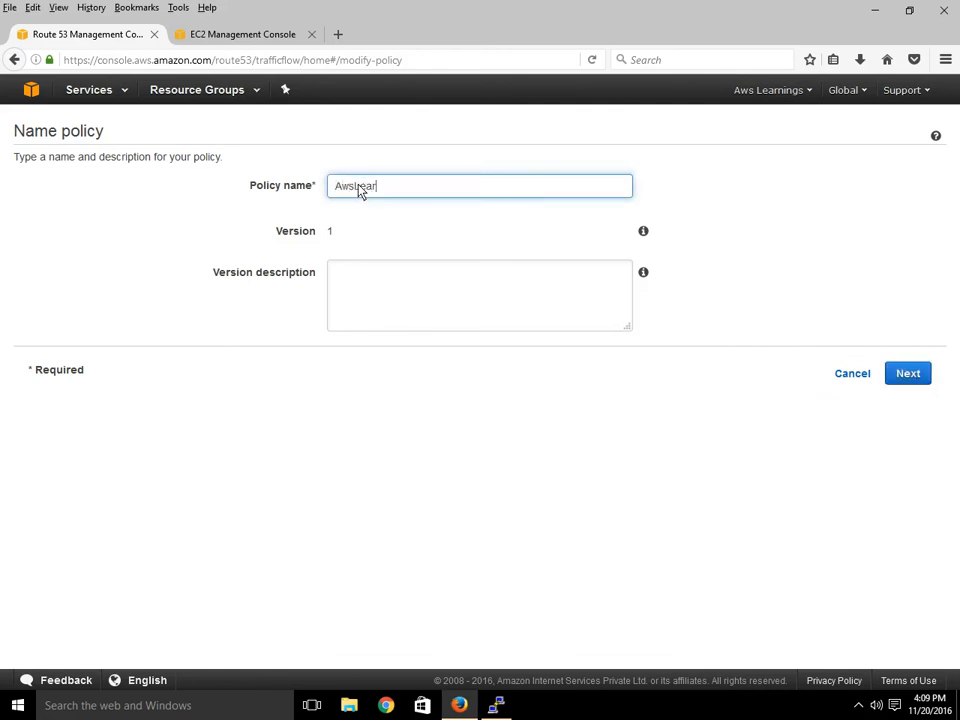
type("nings.")
key("BackSpace")
left_click(336, 285)
left_click(915, 377)
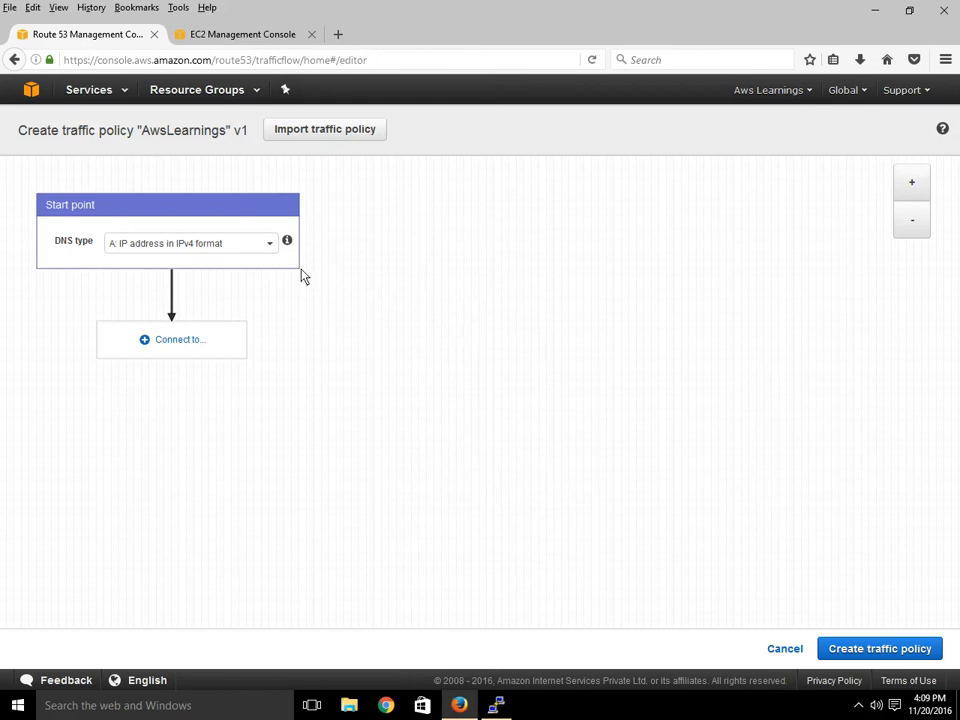
Keep the start point's DNS type as A: IP address in IPv4 format and list connectable rule types.
left_click(207, 250)
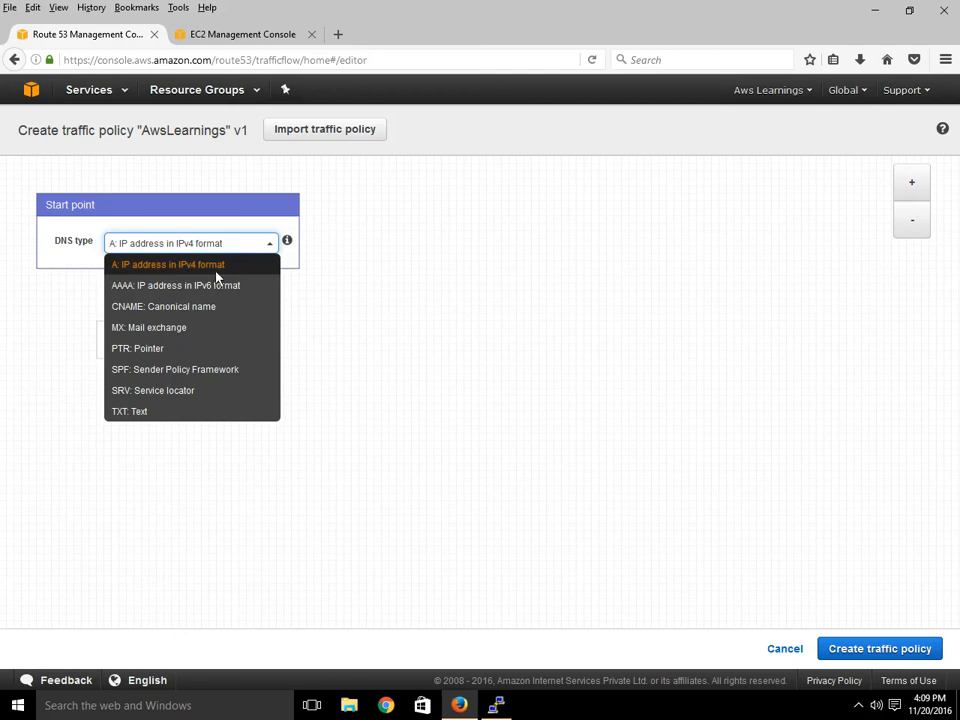
left_click(326, 268)
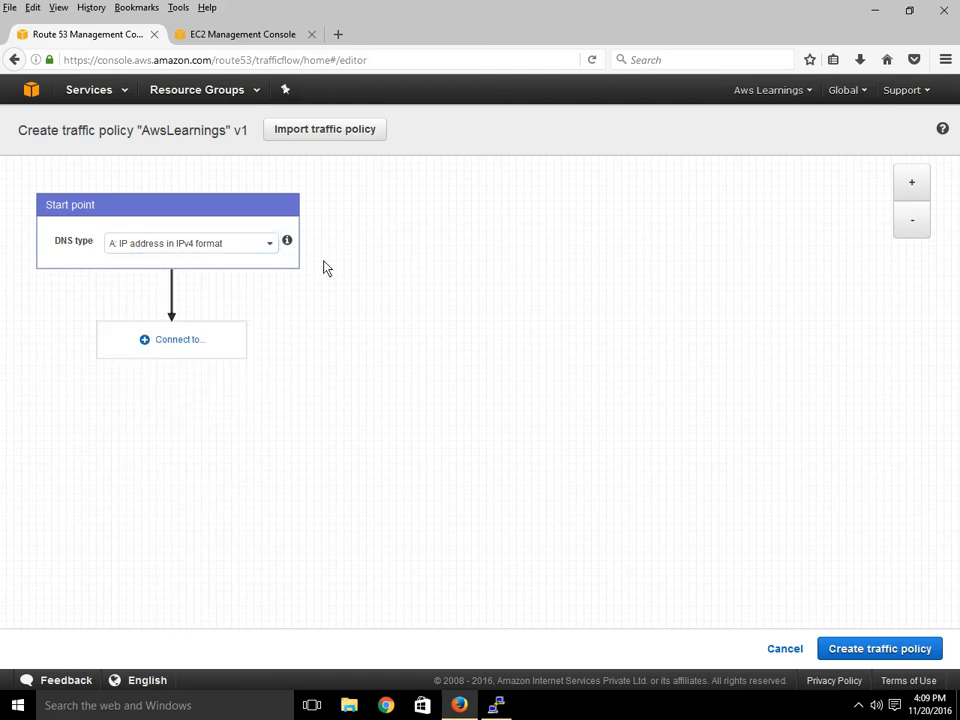
left_click(198, 250)
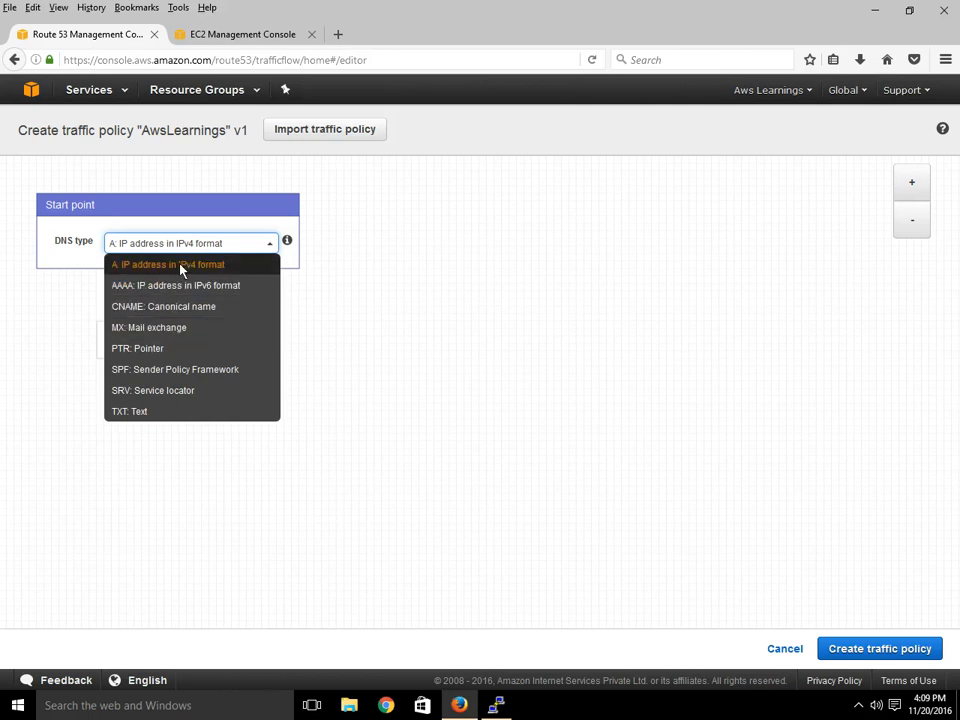
left_click(181, 266)
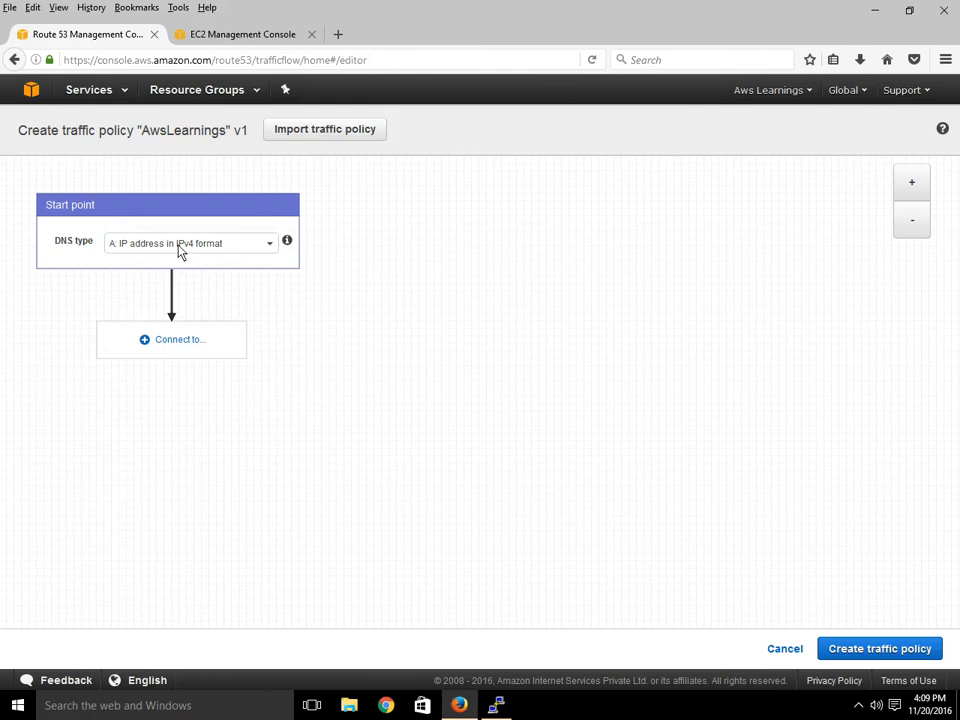
left_click(187, 346)
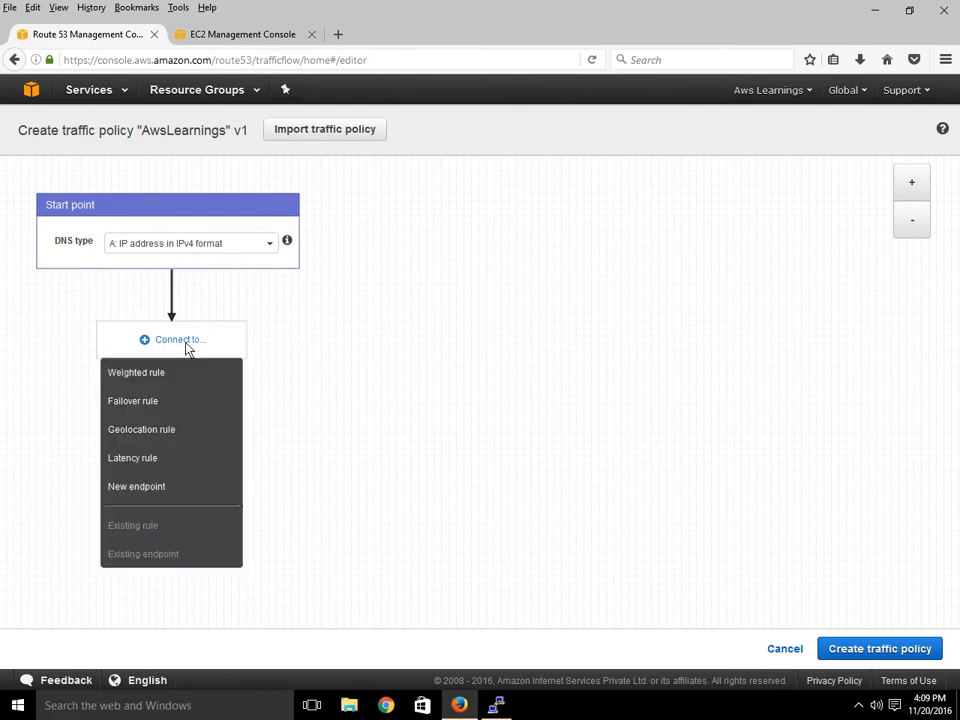
left_click(161, 341)
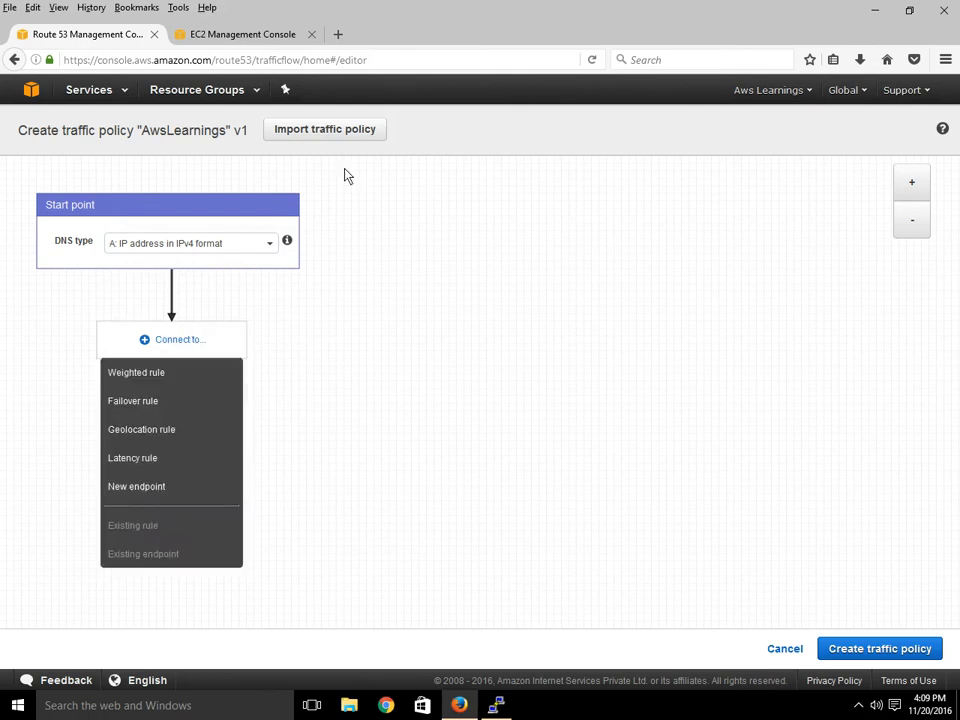
left_click(177, 349)
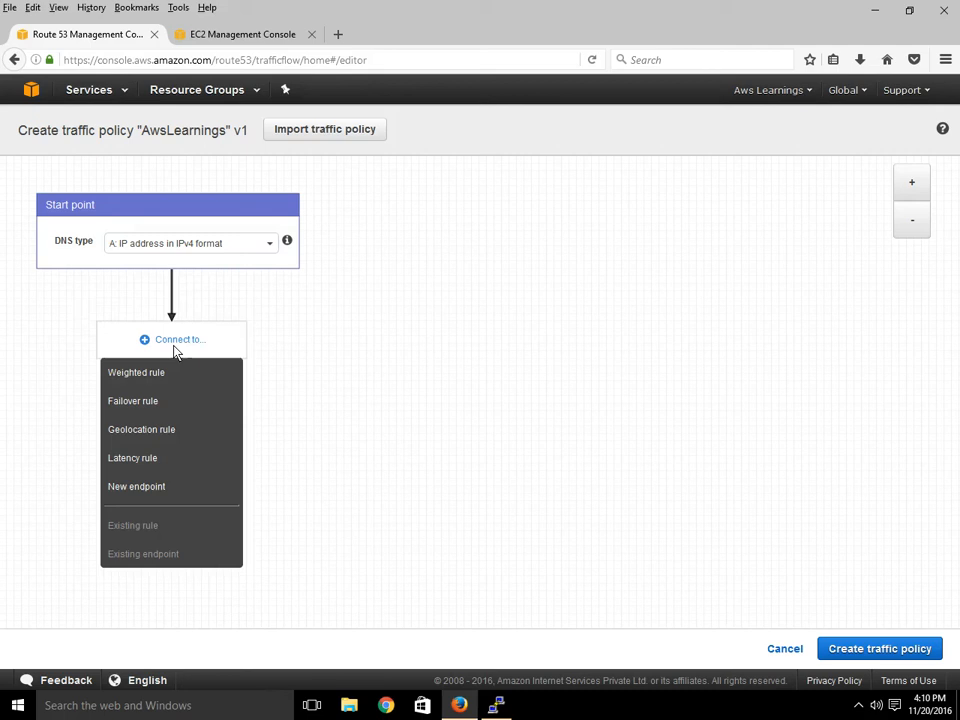
Attach a Failover rule whose primary branch gets a new endpoint with value 10.15.24.21.
left_click(134, 401)
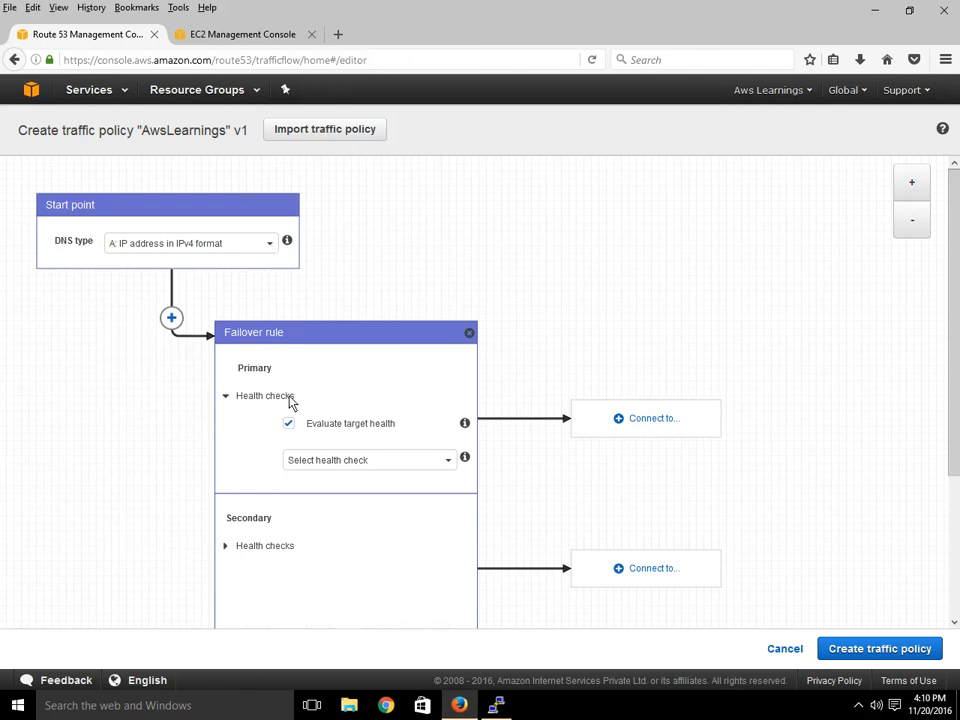
left_click(651, 420)
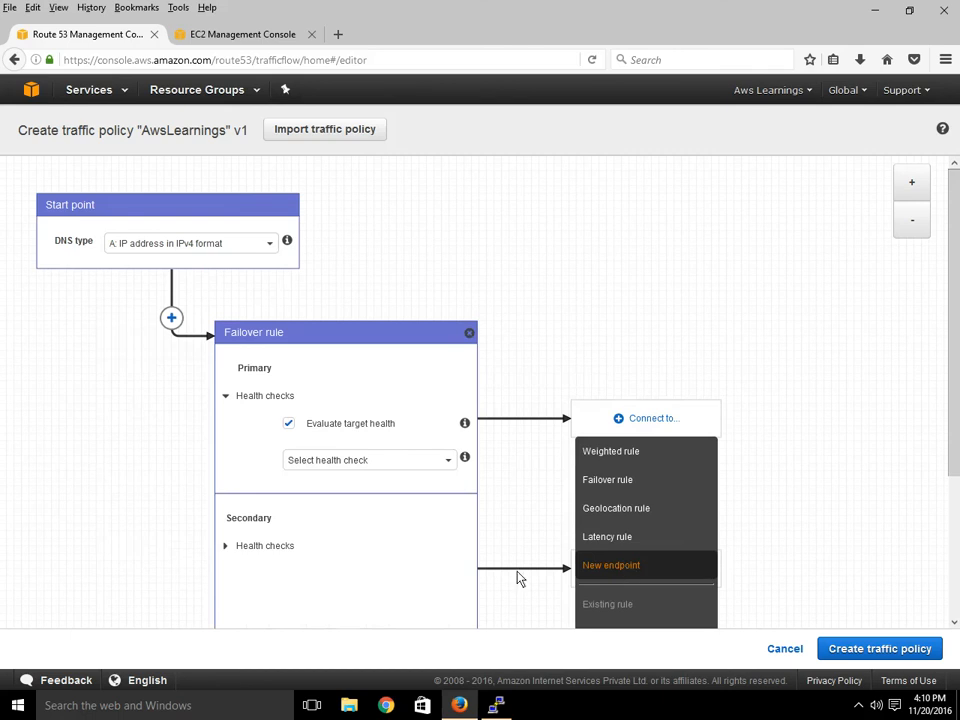
left_click(620, 568)
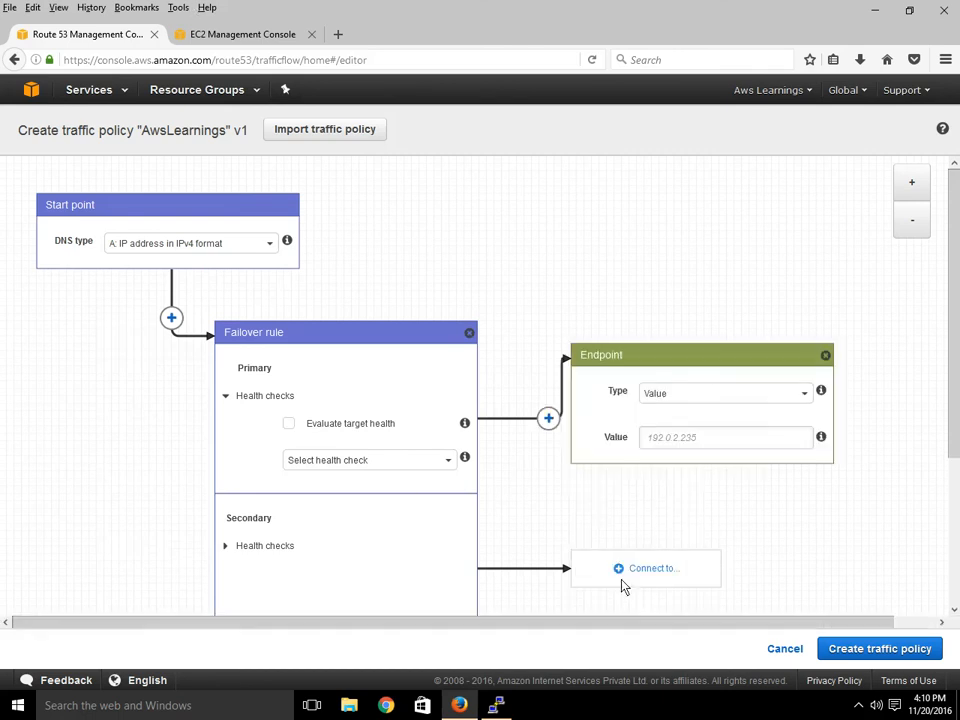
left_click(692, 398)
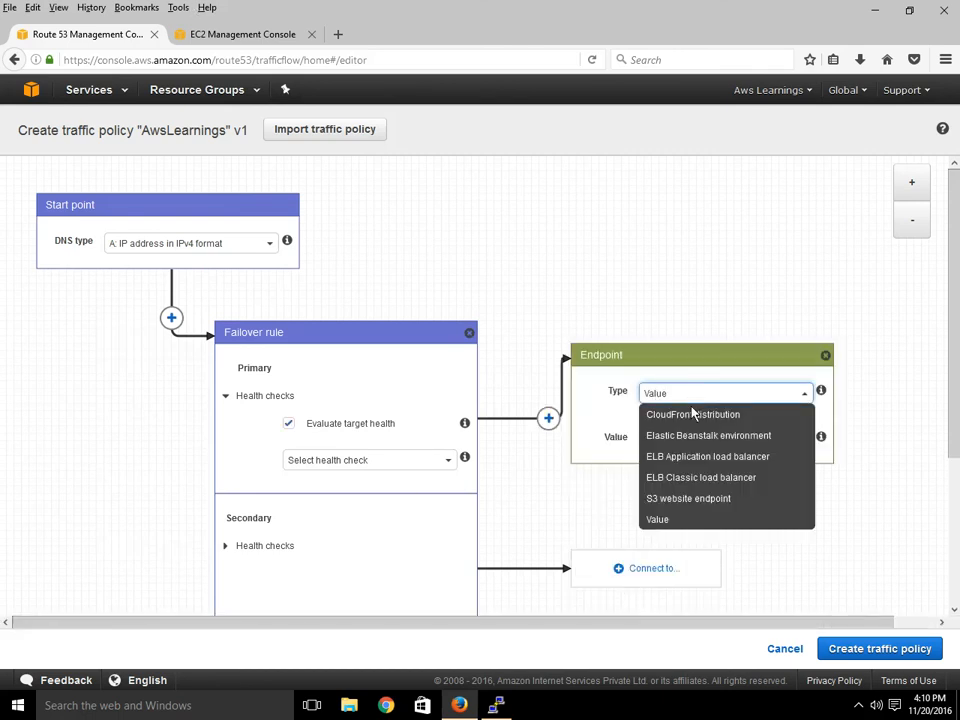
left_click(731, 520)
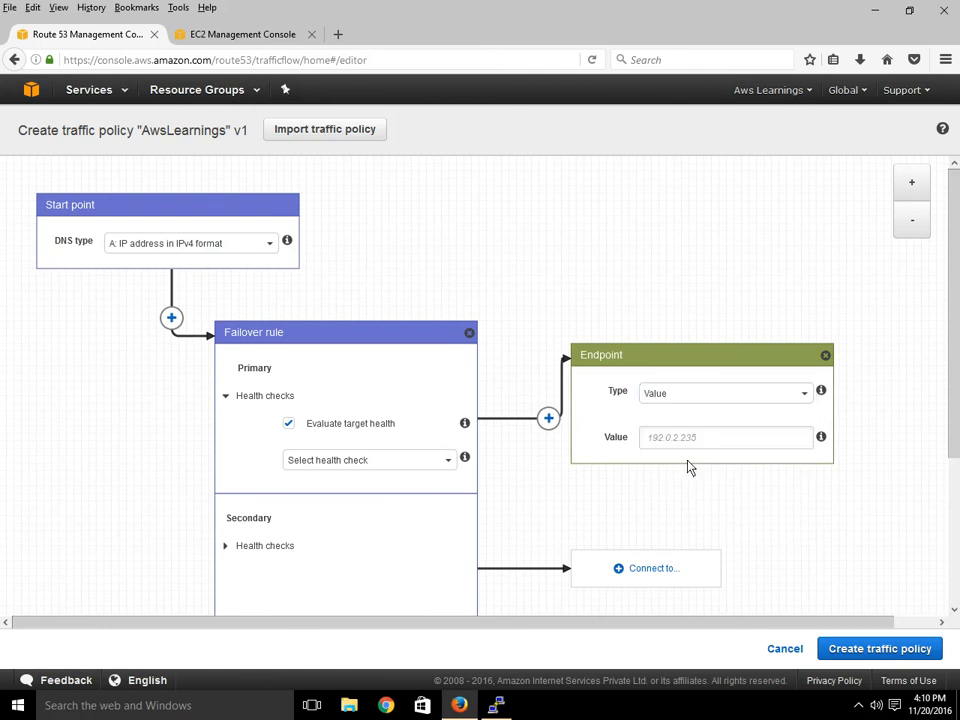
left_click(677, 441)
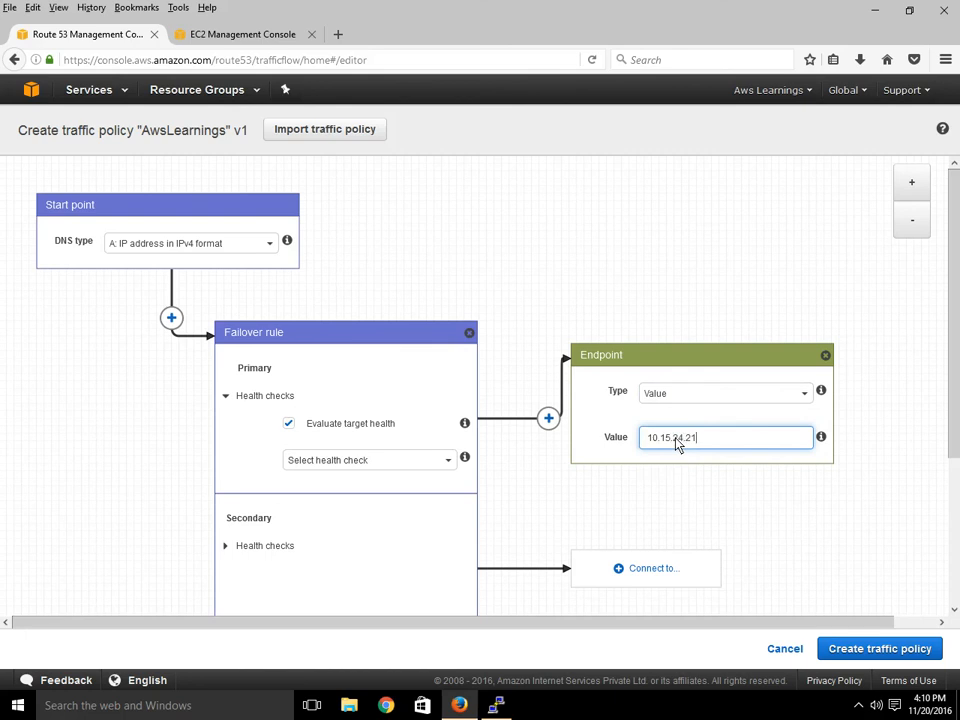
Show the secondary branch's health check settings and its connection options.
left_click(258, 547)
scroll(488, 504, "down", 3)
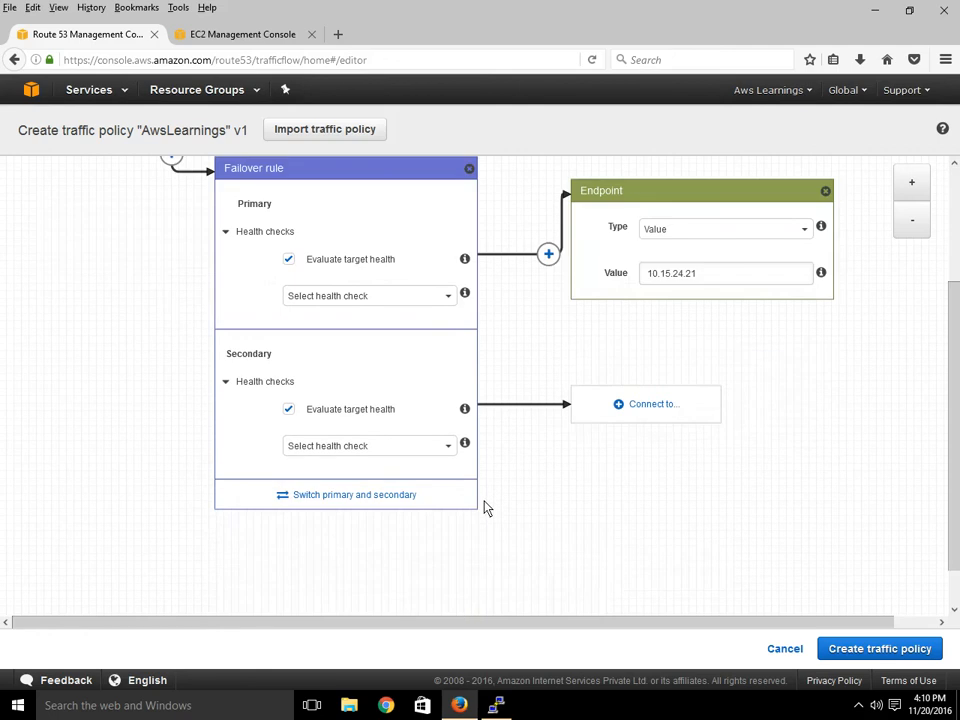
left_click(650, 358)
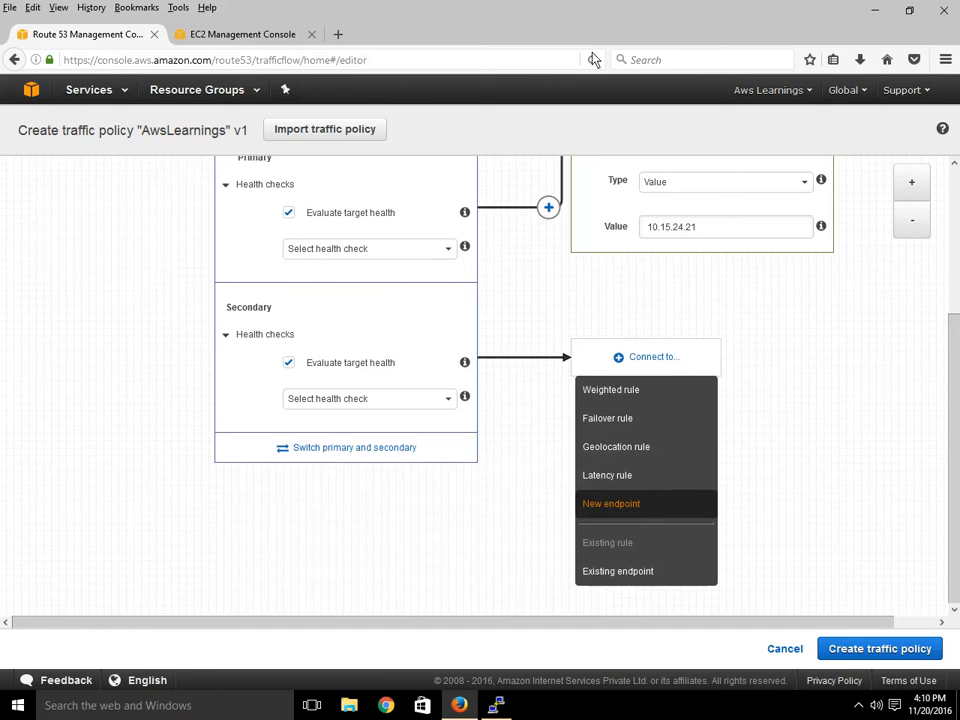
Add a value-type endpoint on the secondary branch with value 10.12.24.21 and review the diagram.
left_click(632, 508)
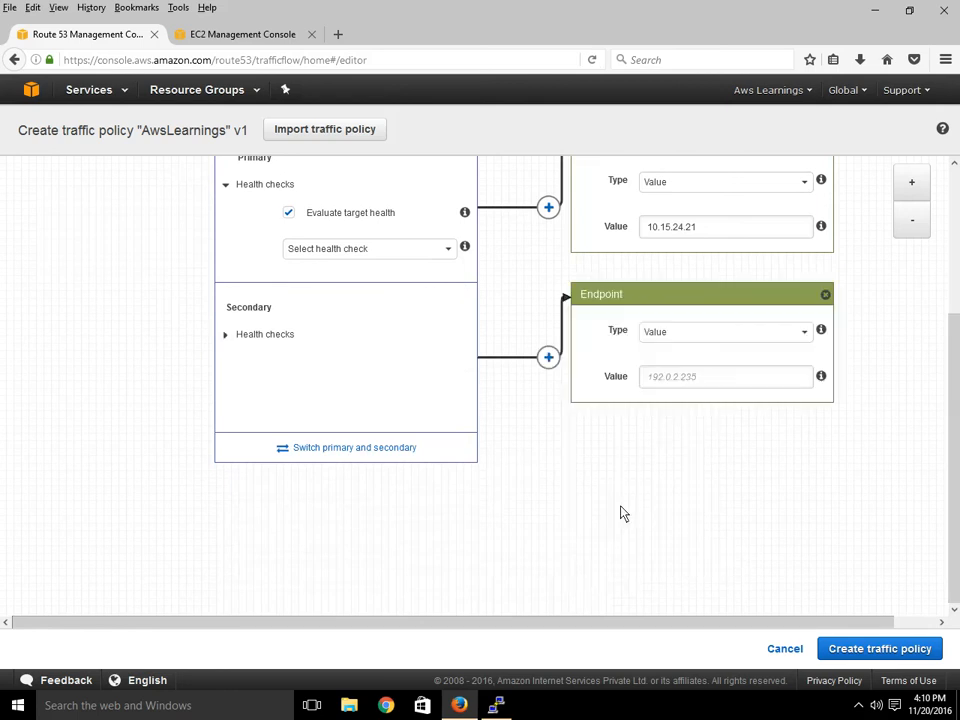
left_click(673, 338)
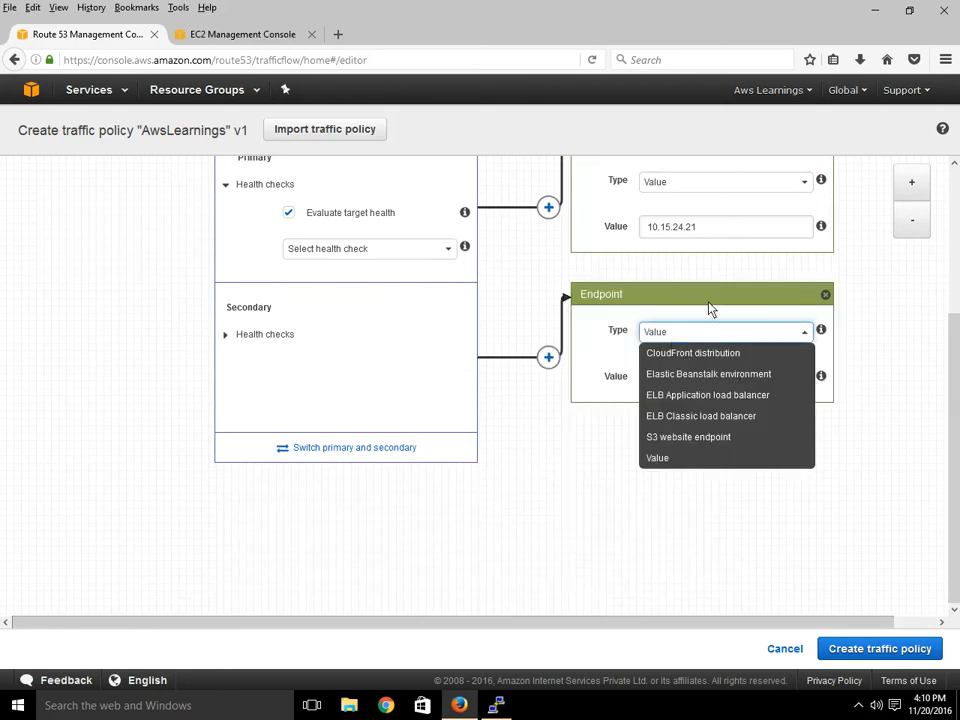
left_click(706, 336)
left_click(706, 338)
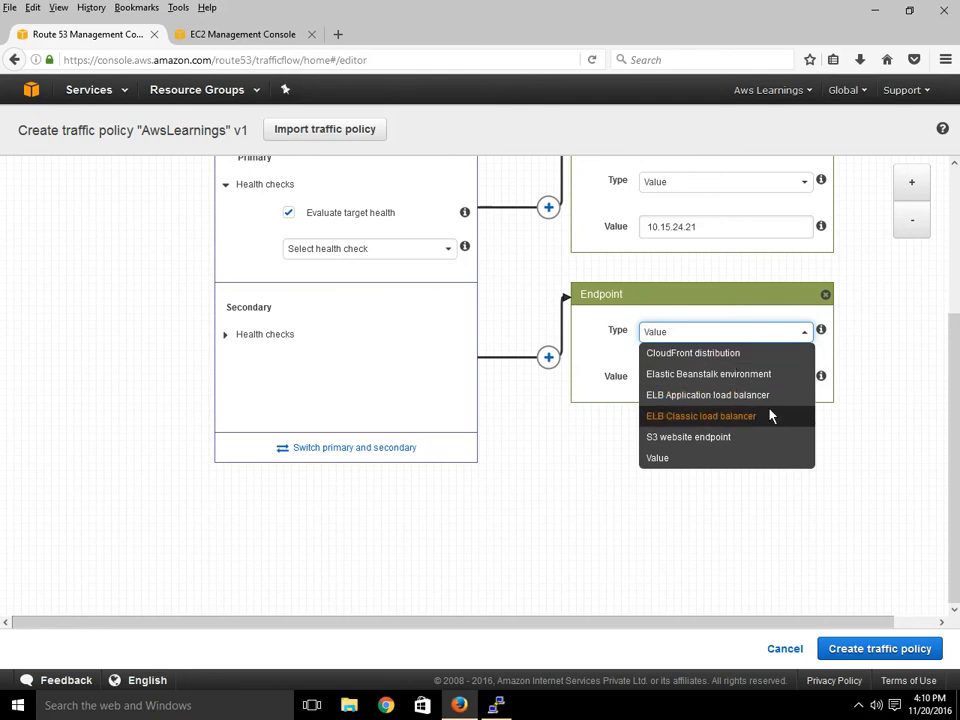
left_click(594, 455)
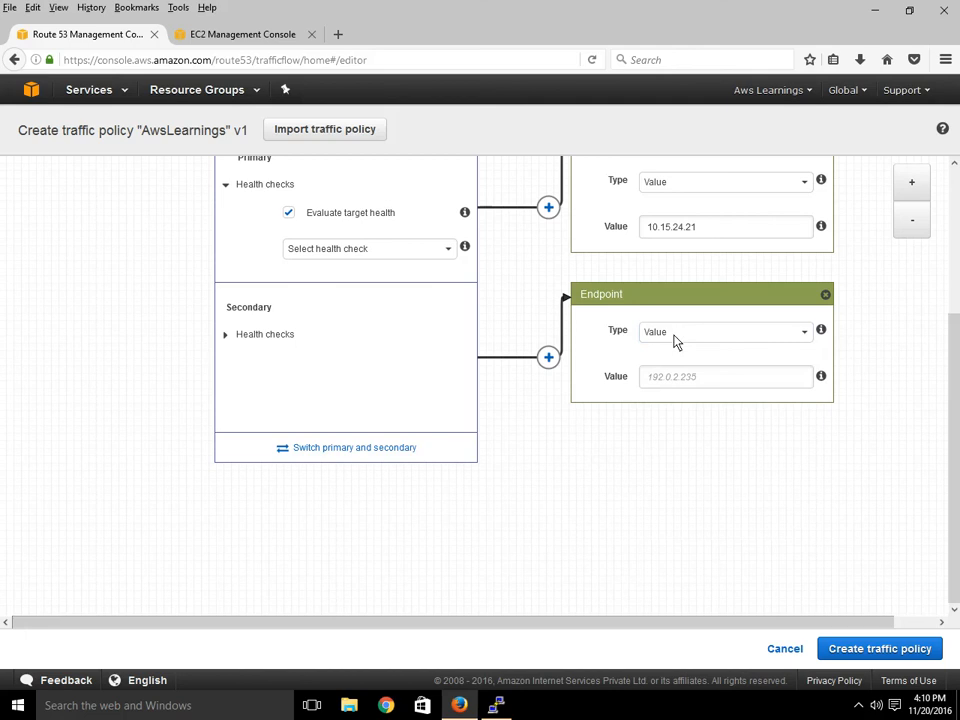
left_click(677, 384)
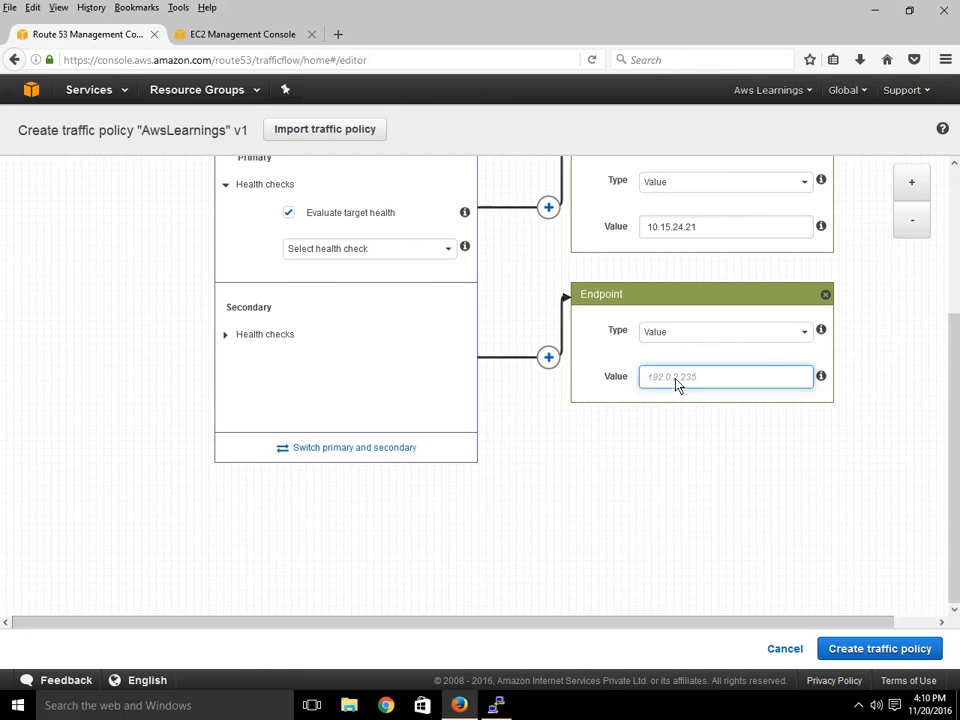
type("10.12.24.21")
scroll(506, 364, "up", 3)
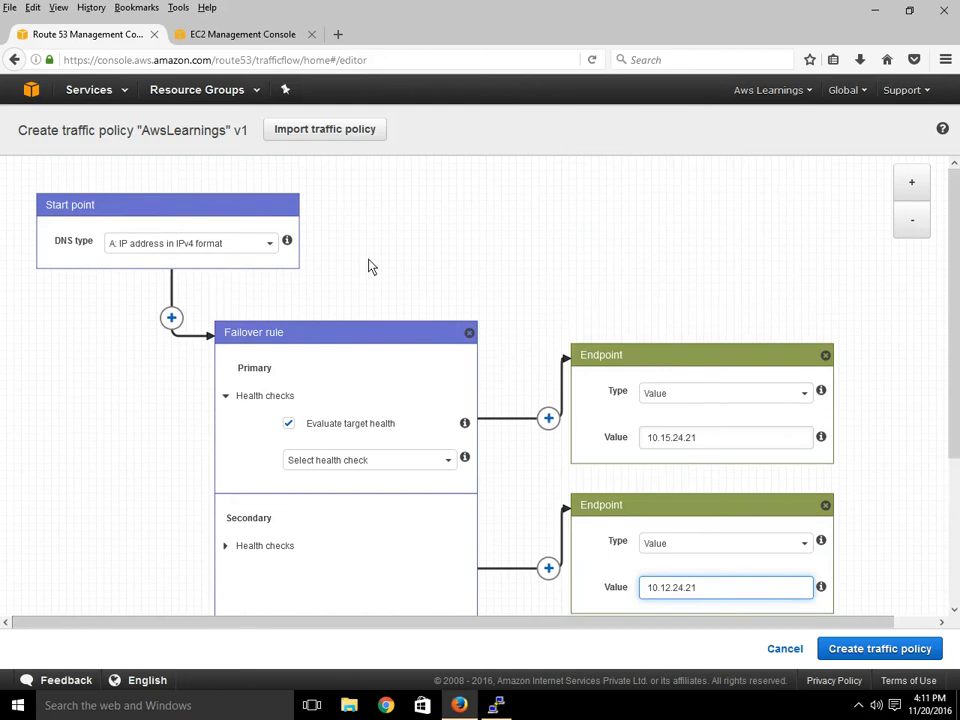
scroll(377, 300, "down", 3)
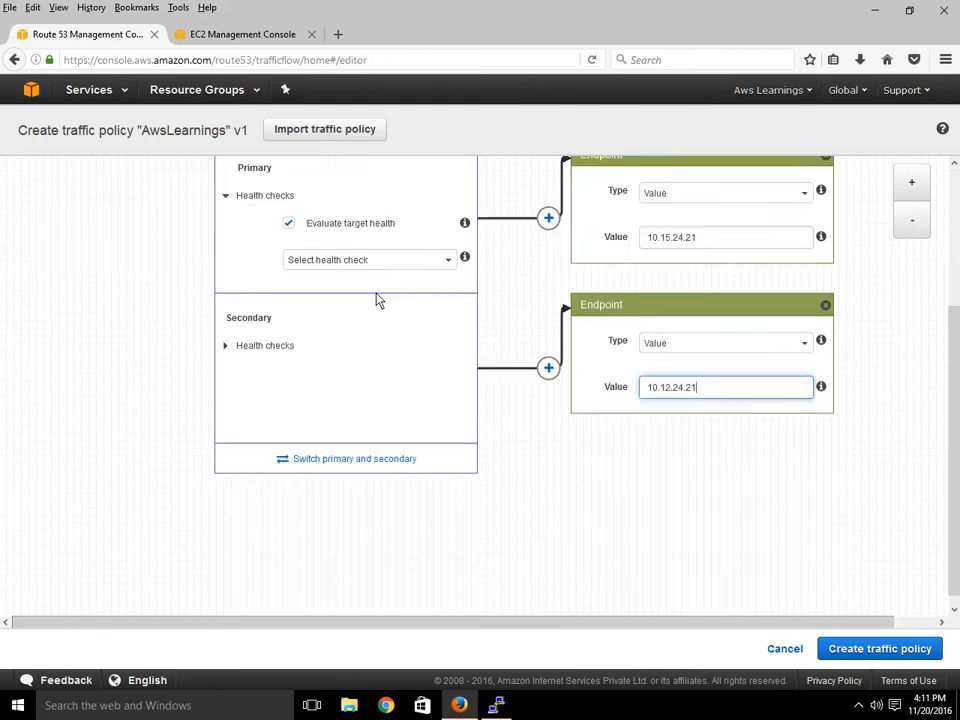
scroll(377, 300, "up", 1)
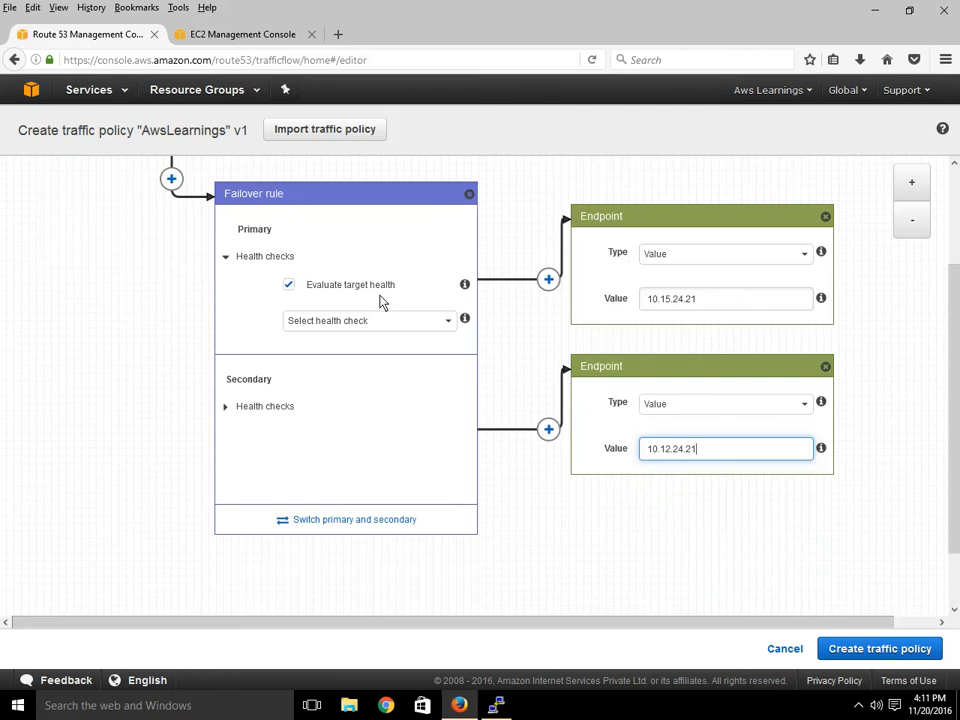
scroll(378, 301, "up", 1)
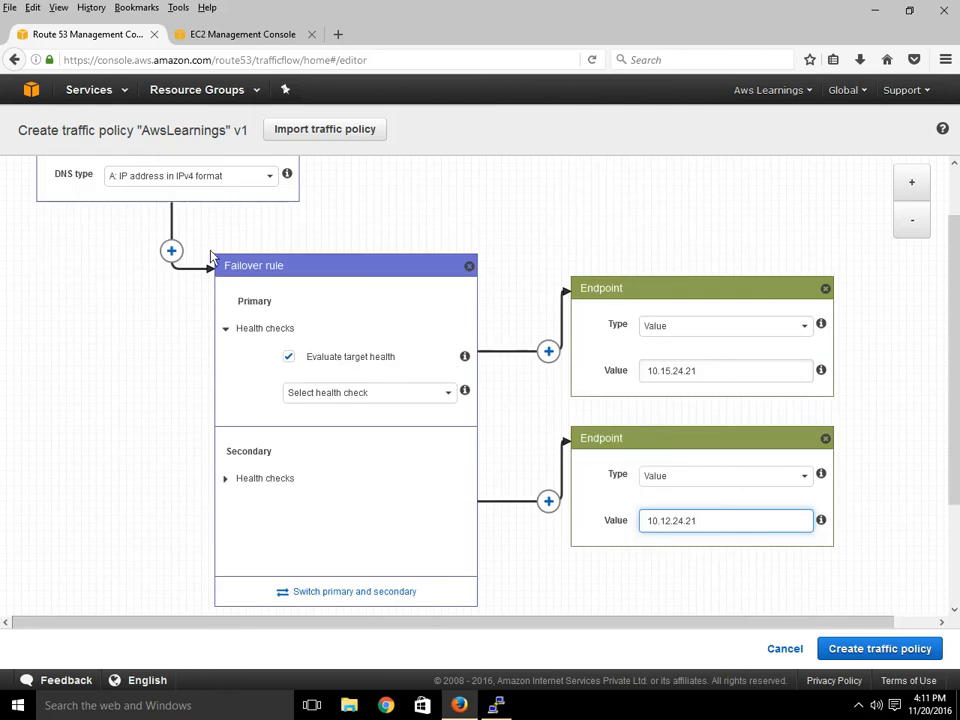
scroll(90, 270, "up", 1)
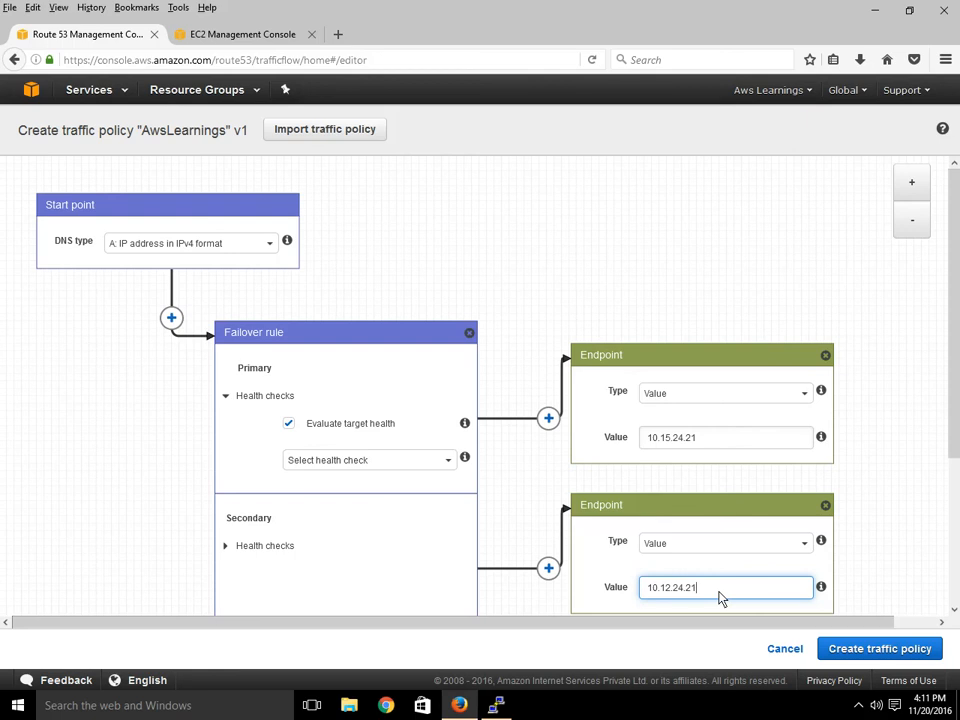
After a first save attempt, assign the awslearnings health check to the secondary branch.
left_click(914, 650)
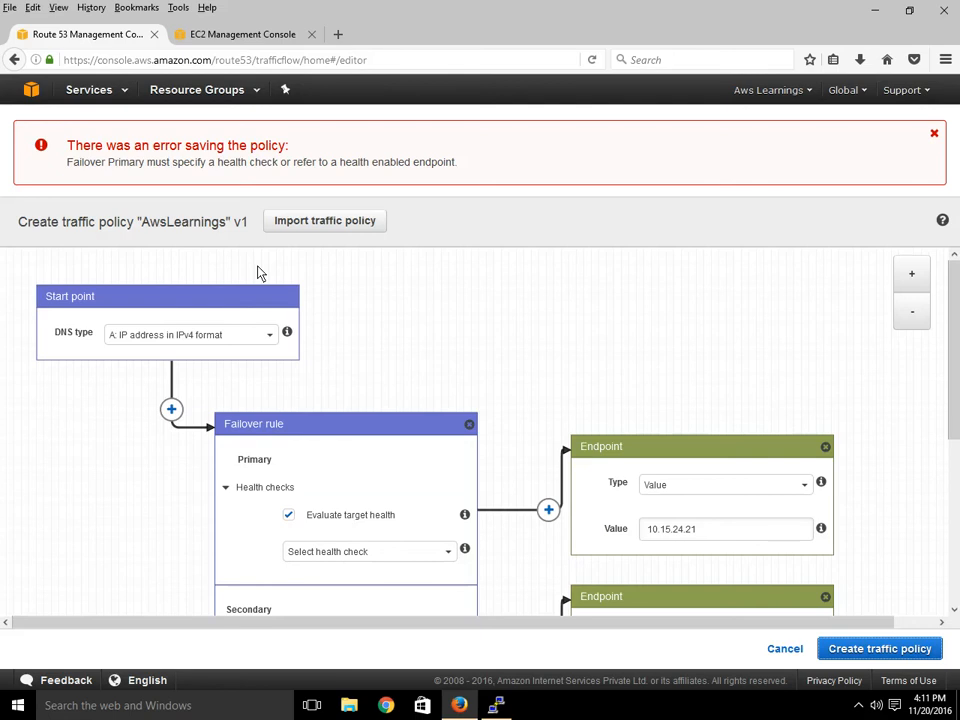
scroll(355, 280, "down", 3)
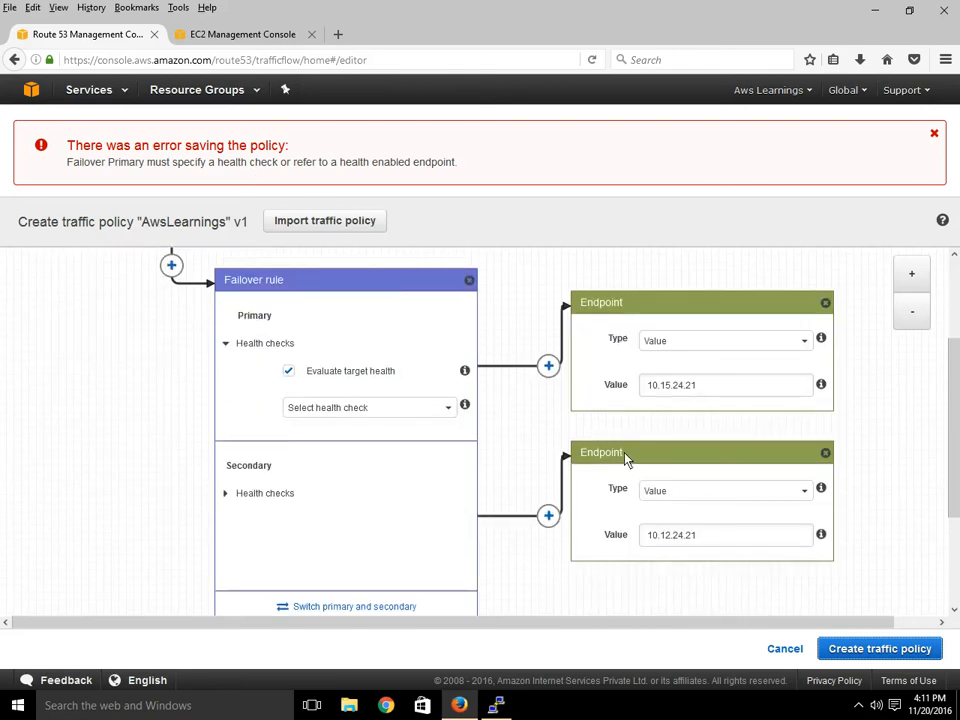
left_click(231, 495)
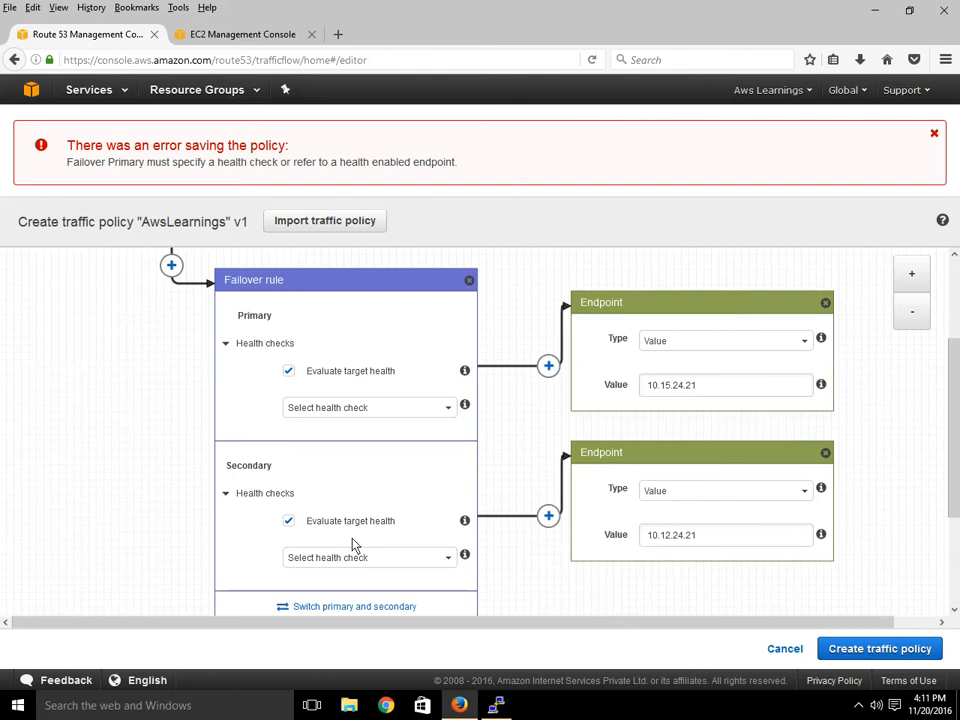
left_click(380, 558)
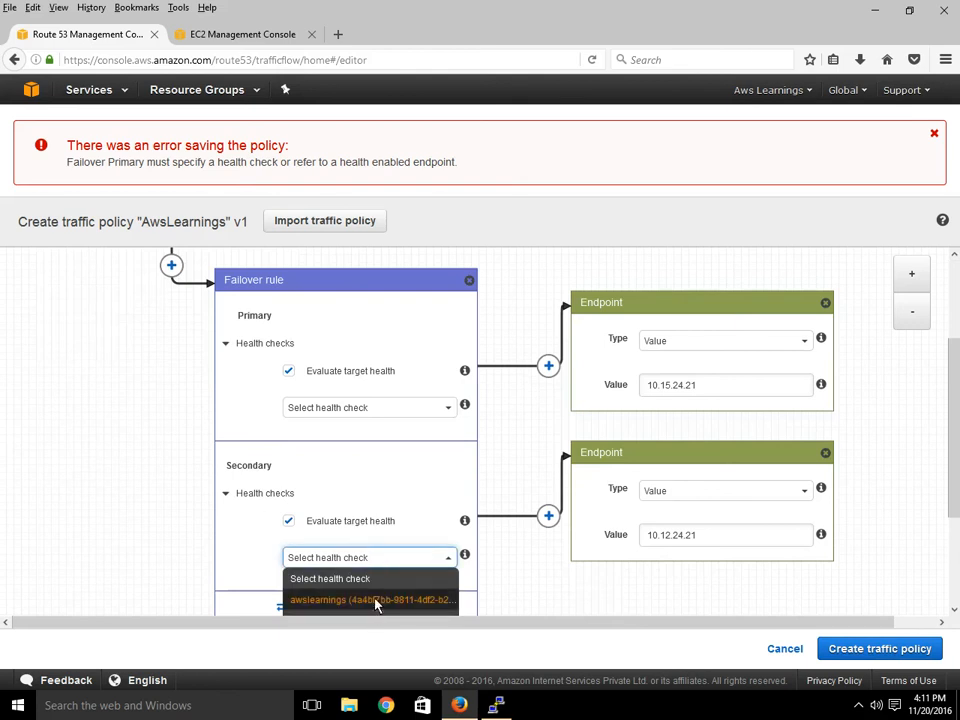
left_click(376, 600)
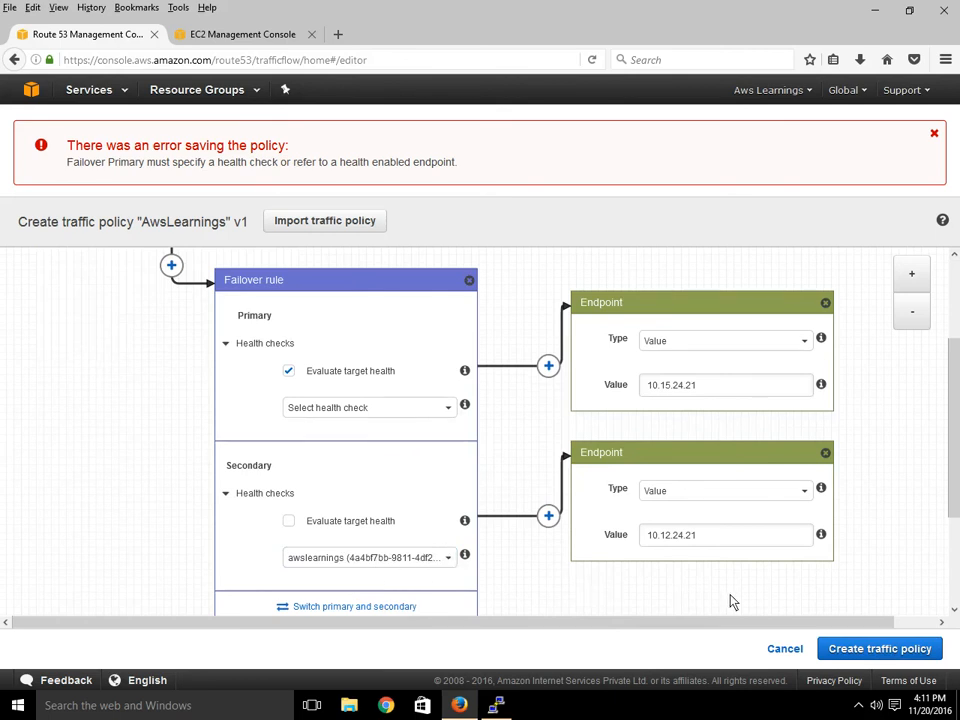
Assign the awslearnings health check to the primary branch and create the traffic policy.
left_click(864, 641)
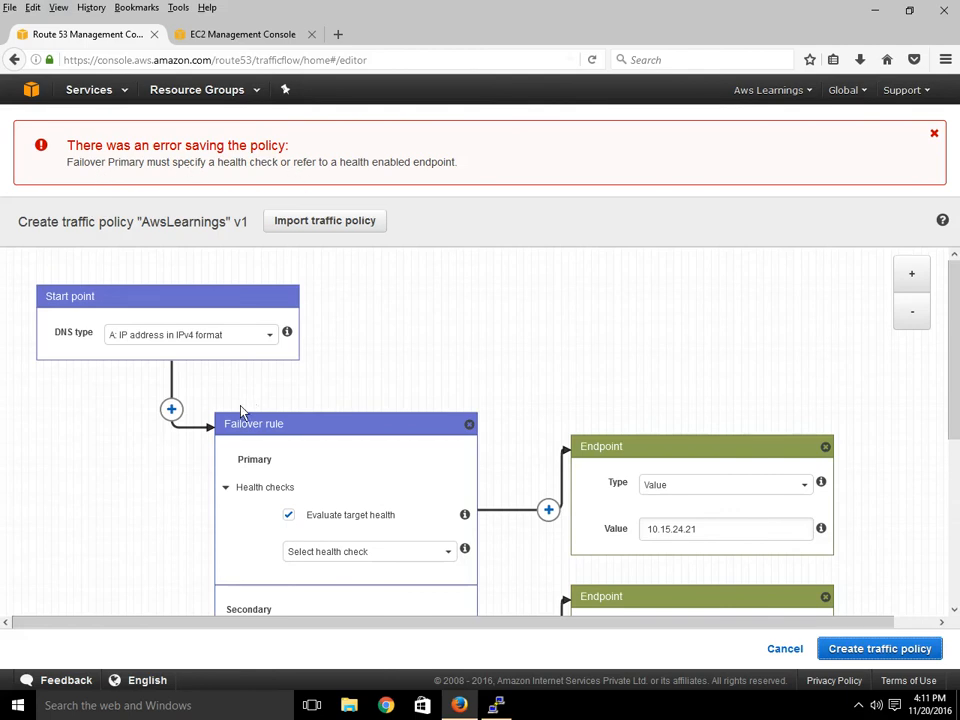
scroll(392, 544, "down", 3)
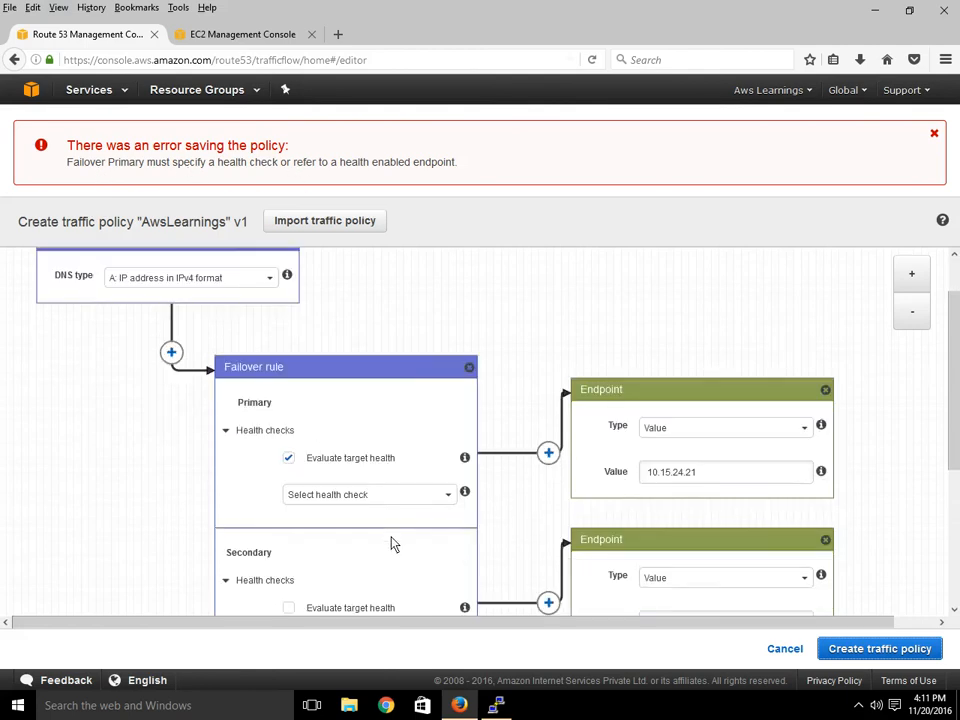
left_click(328, 416)
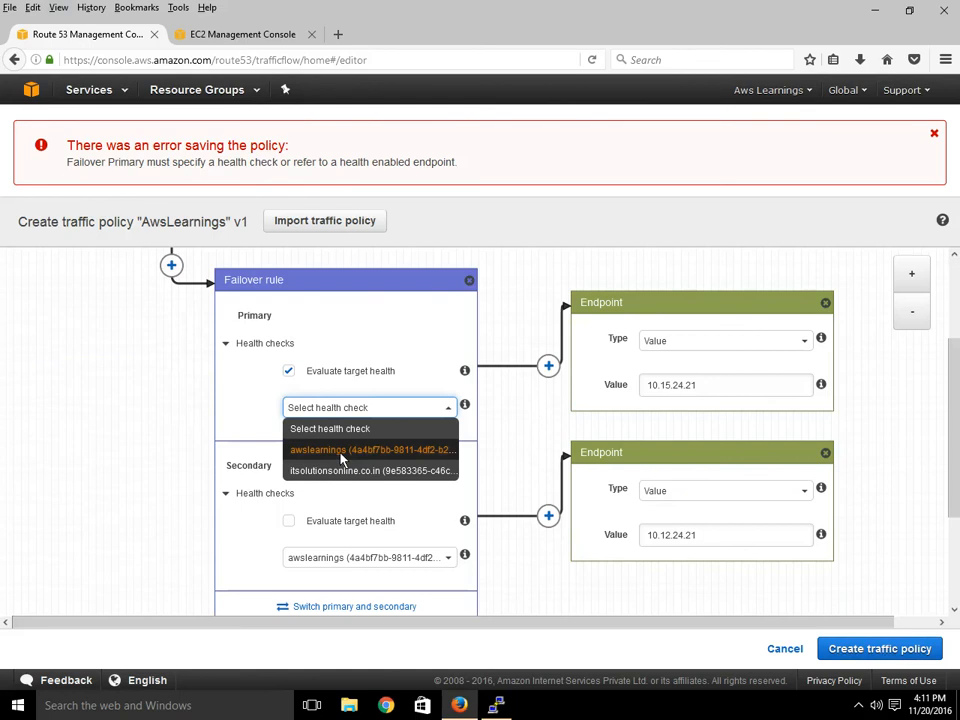
left_click(339, 461)
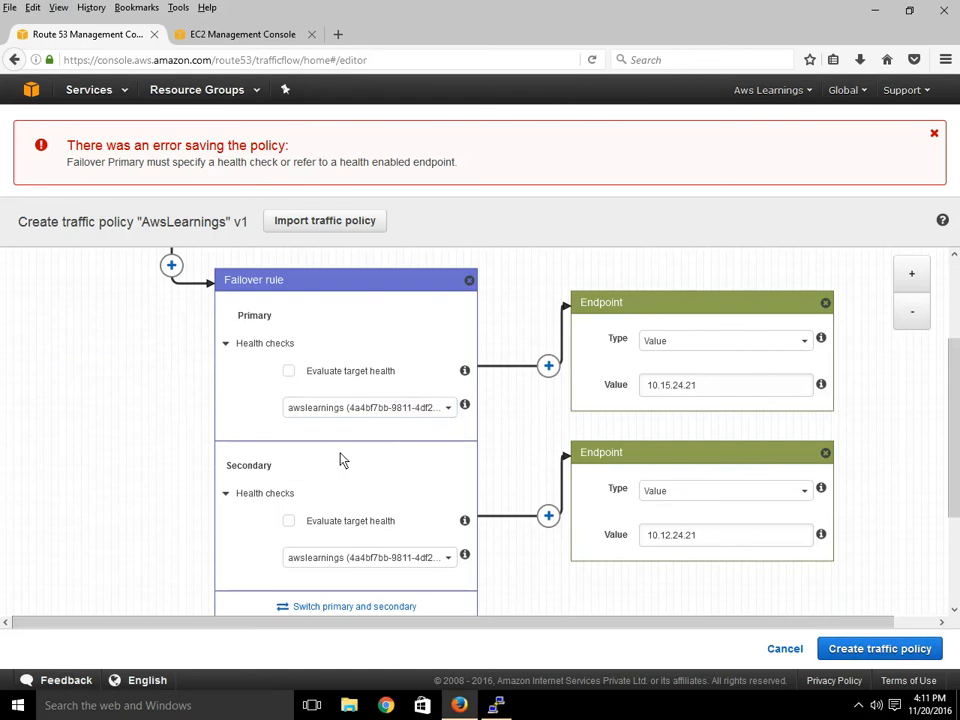
left_click(870, 649)
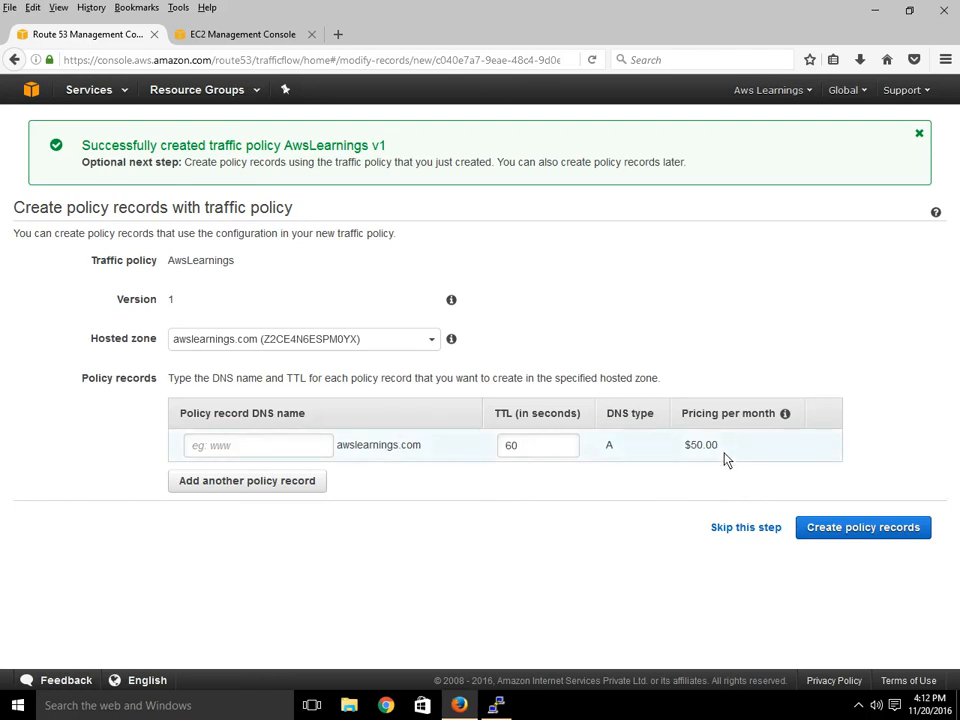
Create a policy record with DNS name www, then go to Hosted zones.
left_click(240, 451)
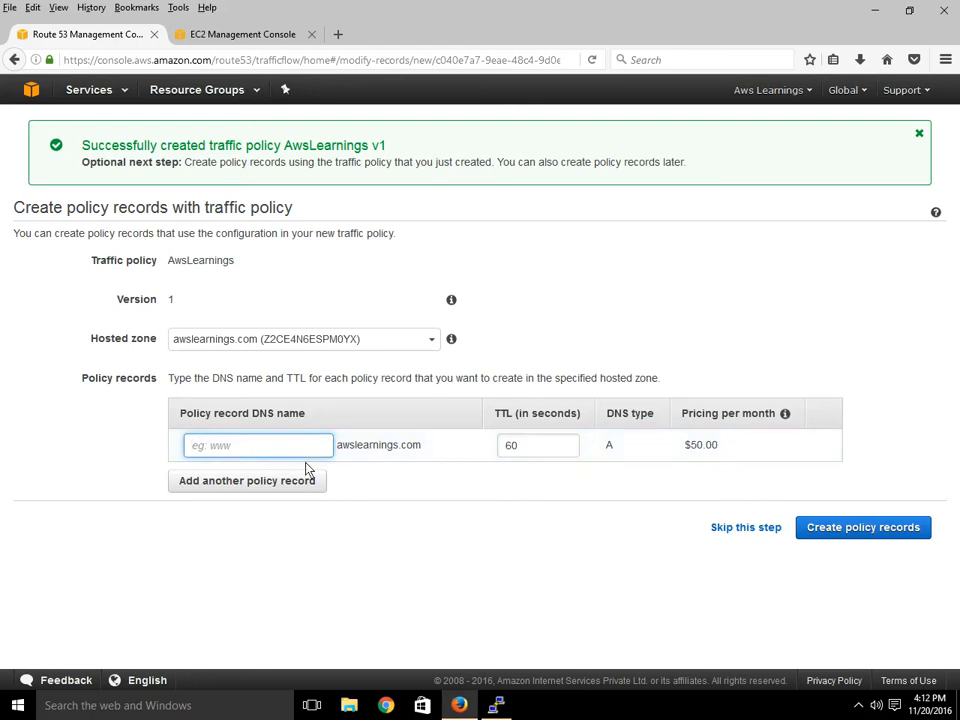
type("www")
left_click(841, 537)
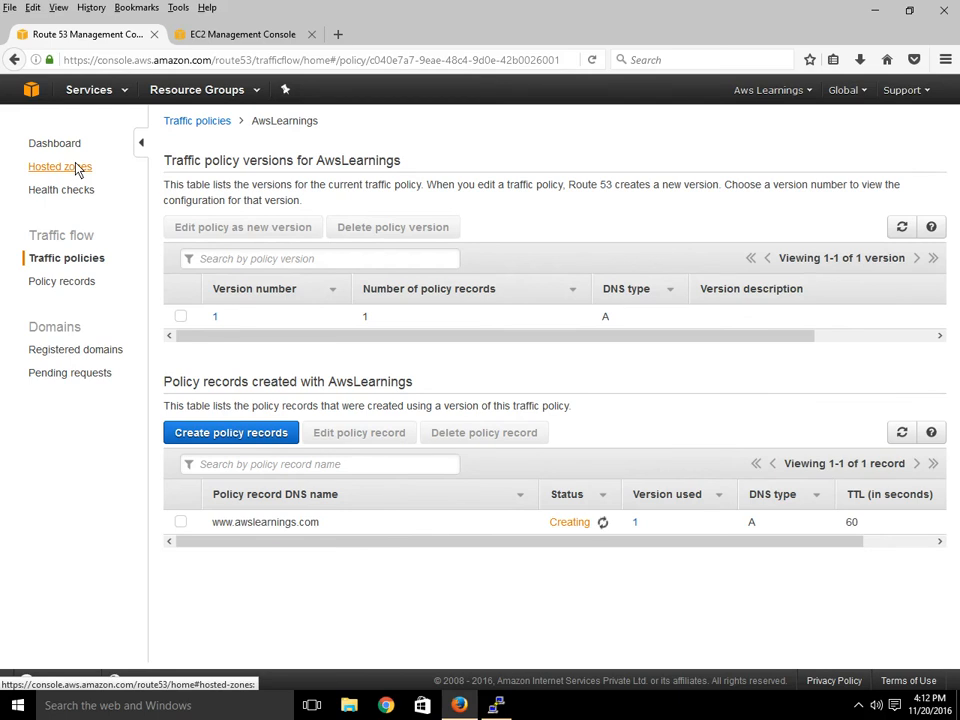
left_click(76, 168)
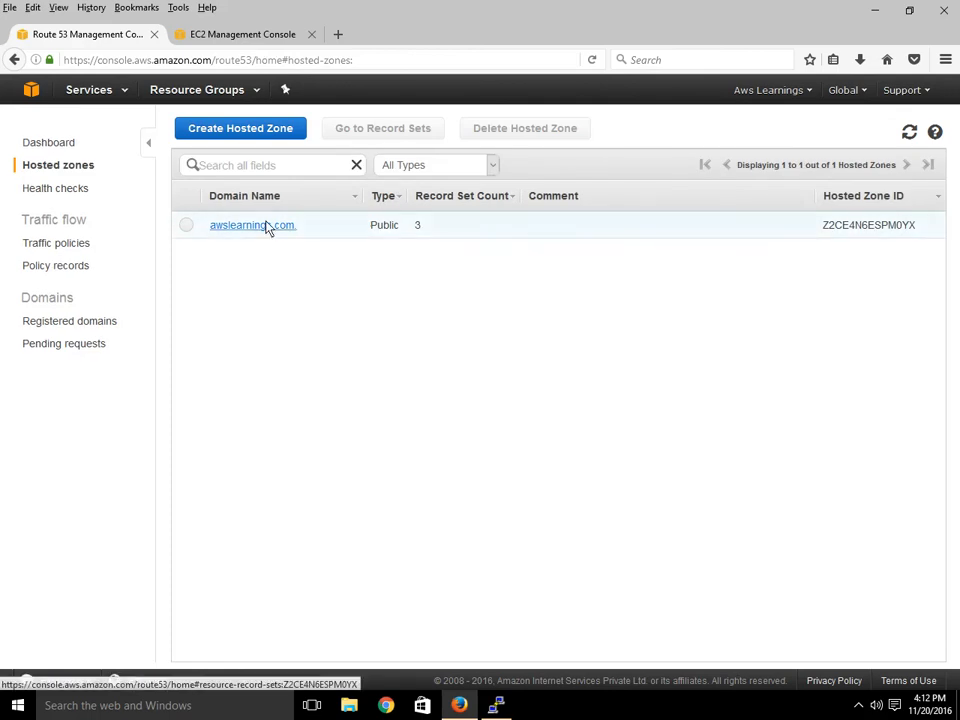
Open the awslearnings.com zone, select the www record, and view its AwsLearnings policy details.
left_click(330, 228)
double_click(365, 258)
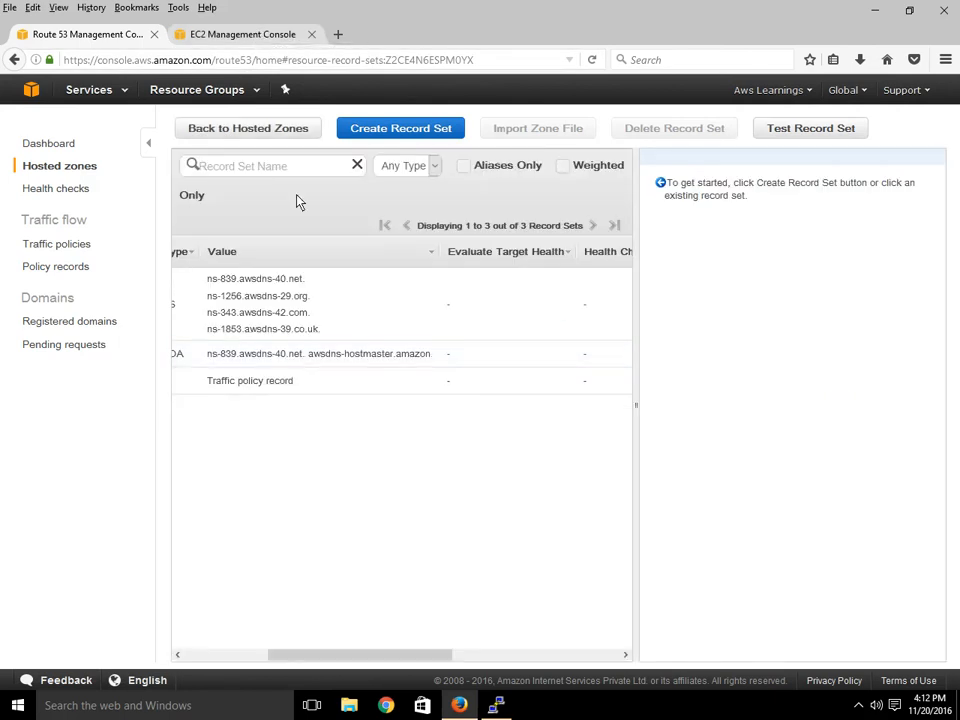
left_click_drag(375, 657, 218, 622)
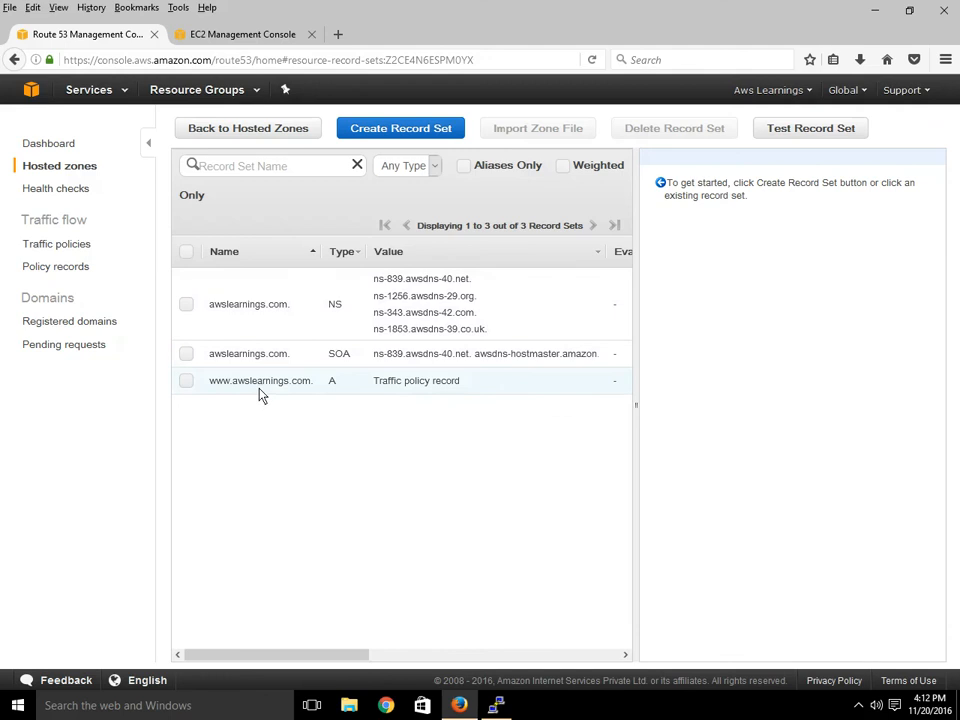
left_click_drag(244, 386, 420, 415)
left_click(464, 389)
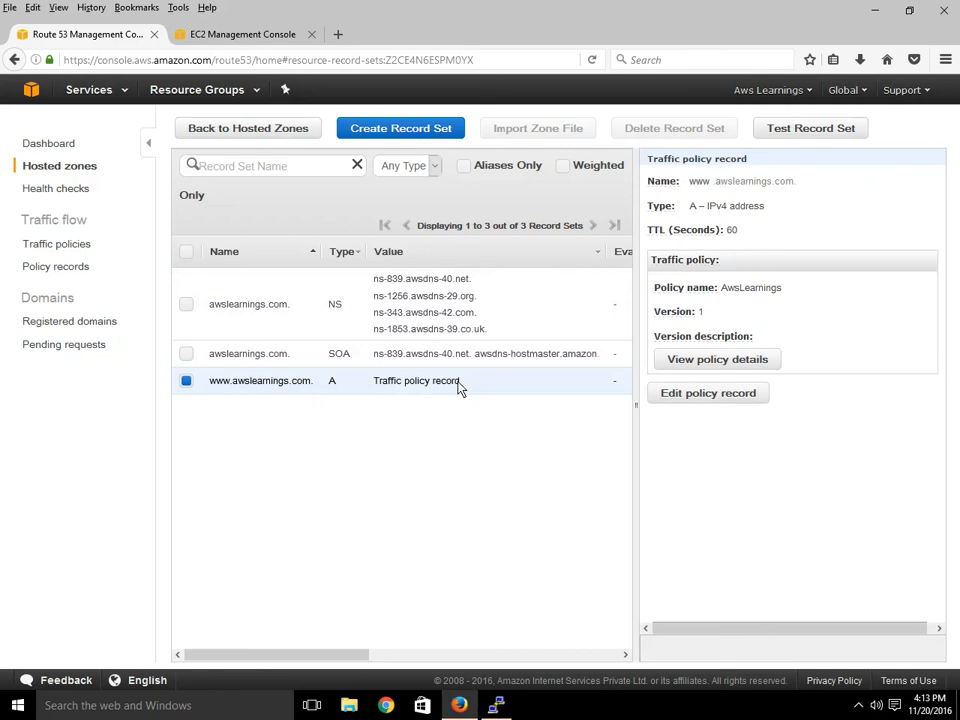
left_click(708, 362)
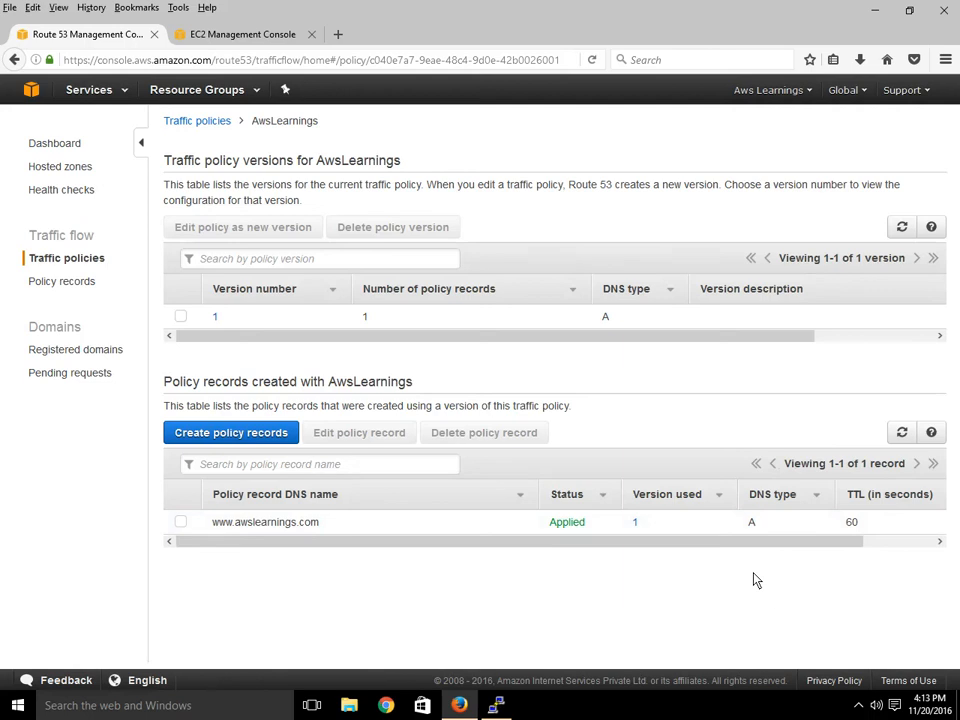
left_click(181, 522)
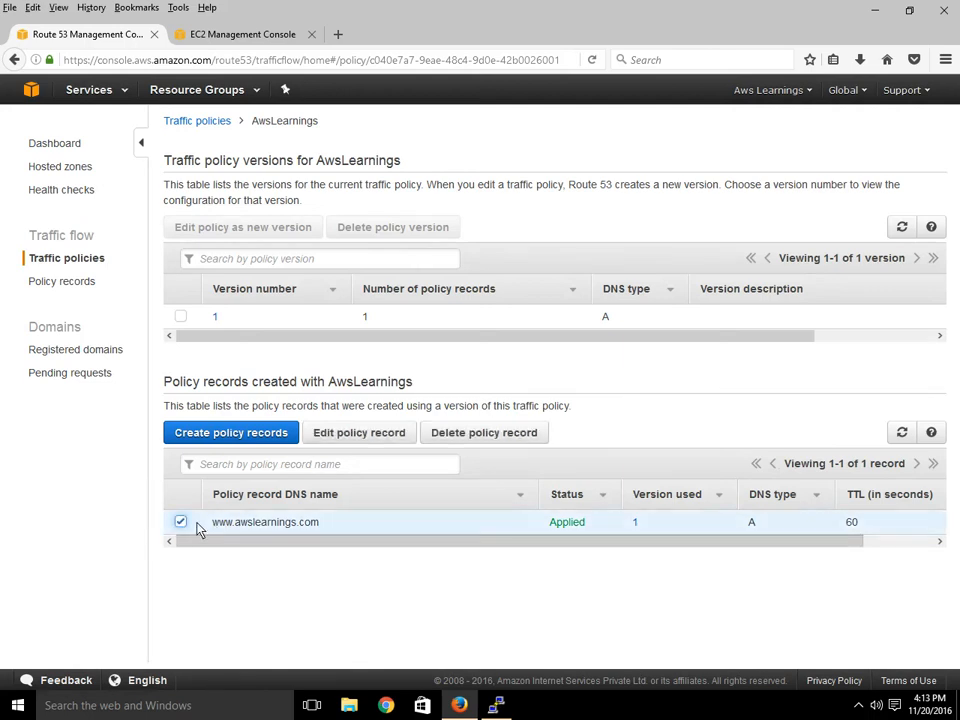
left_click(504, 439)
left_click(657, 303)
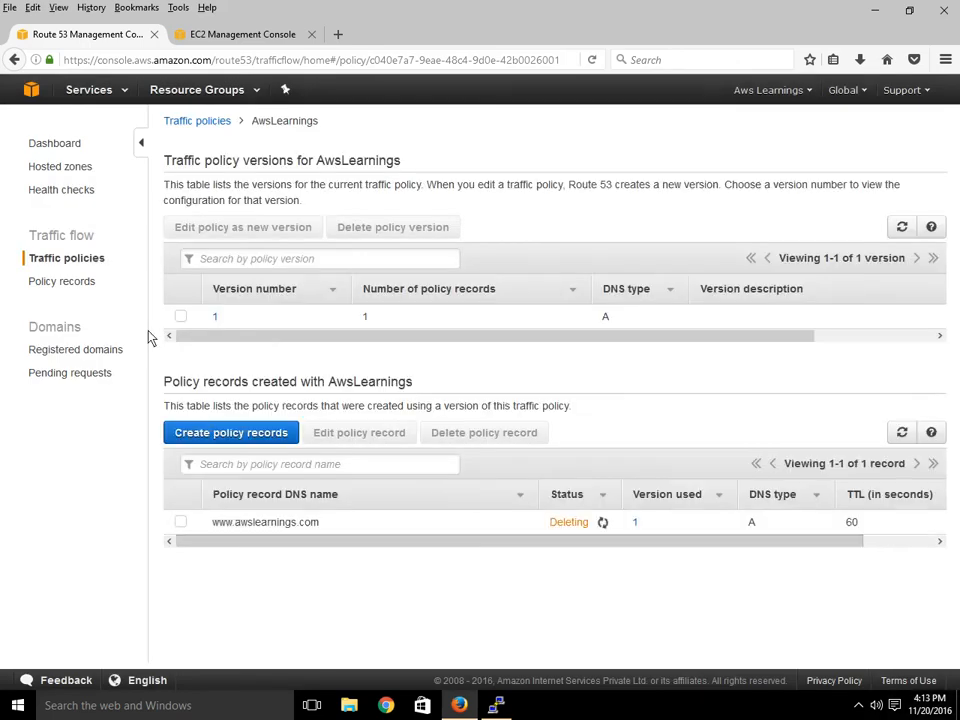
left_click(81, 284)
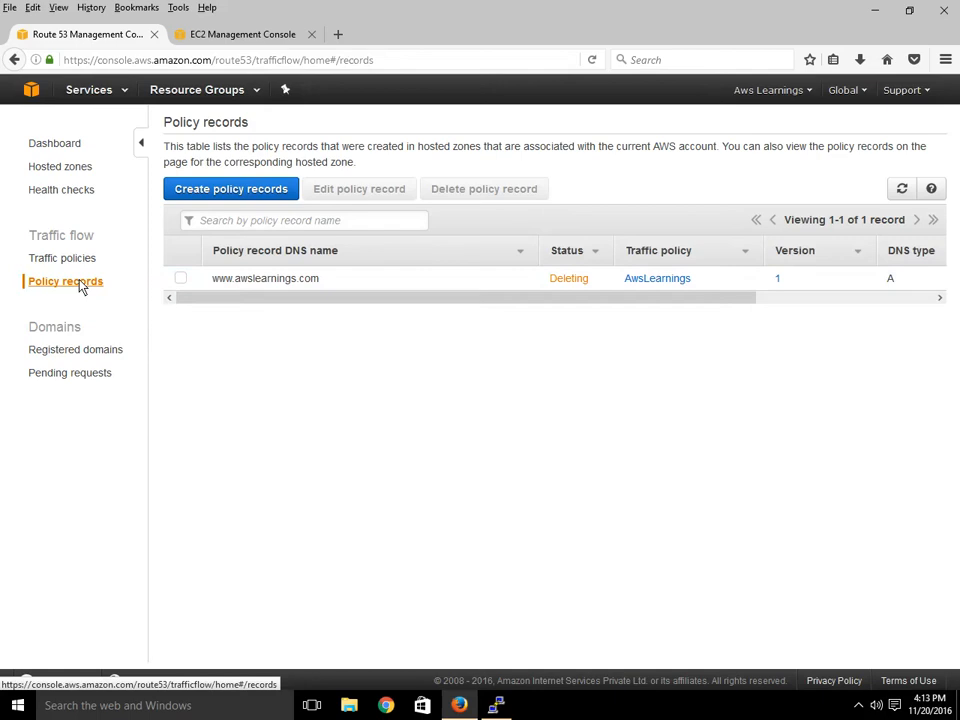
left_click(72, 148)
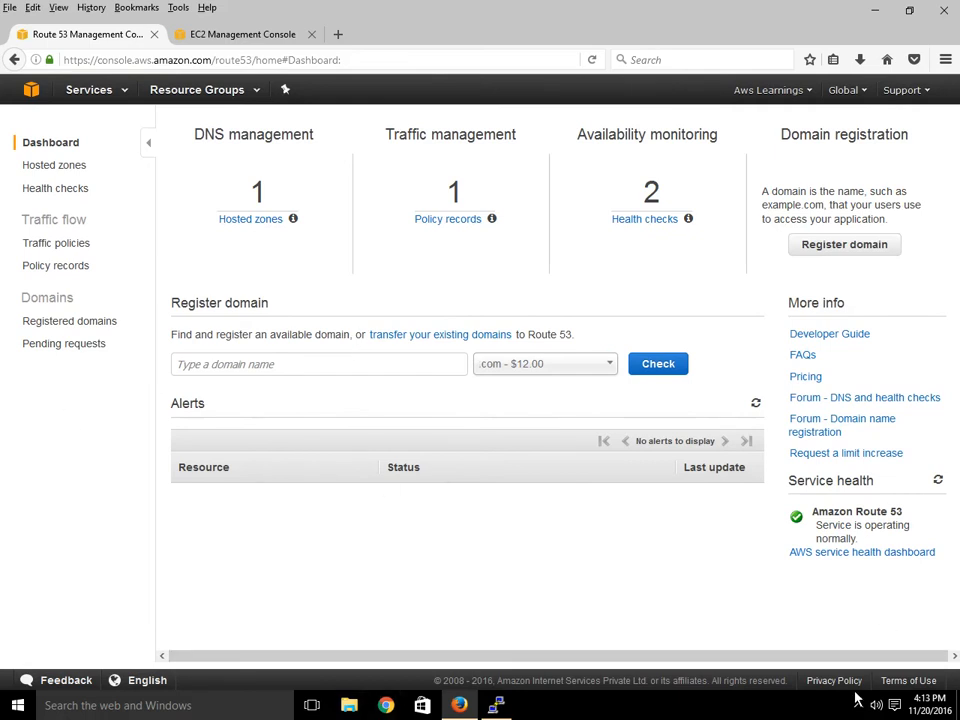
Minimise Firefox, launch PuTTY, and open the Contact document on the desktop in Word.
left_click(878, 12)
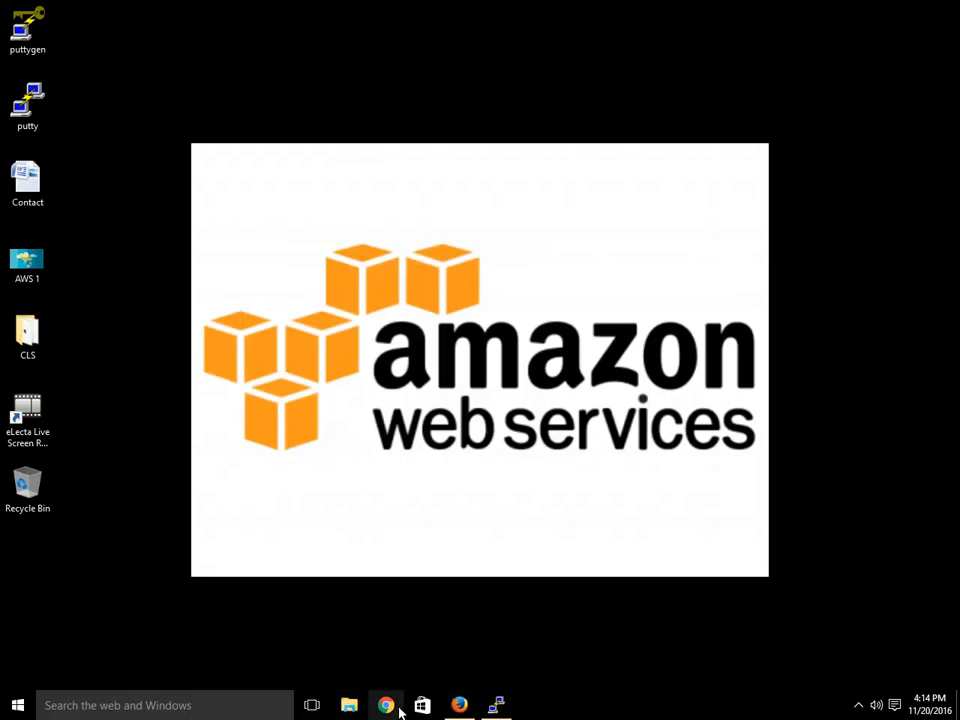
left_click(495, 706)
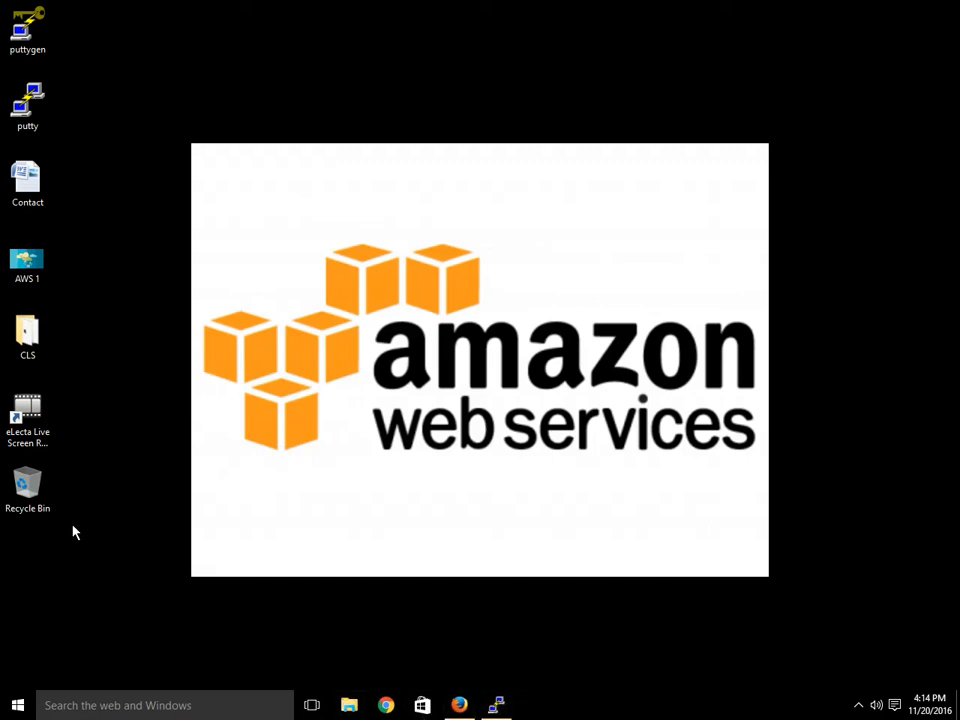
left_click(27, 196)
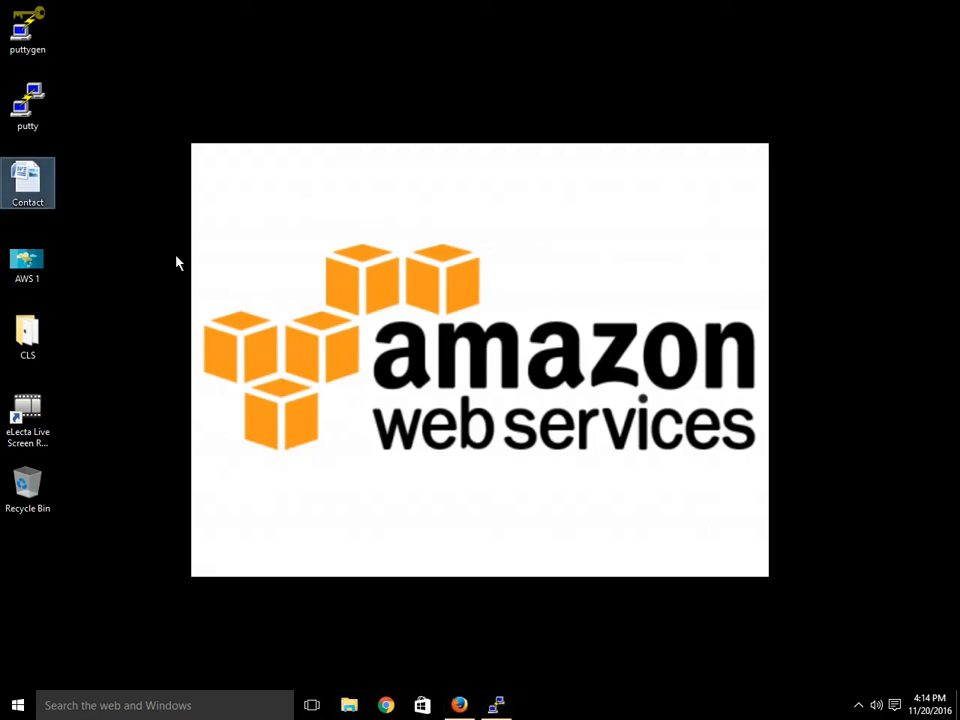